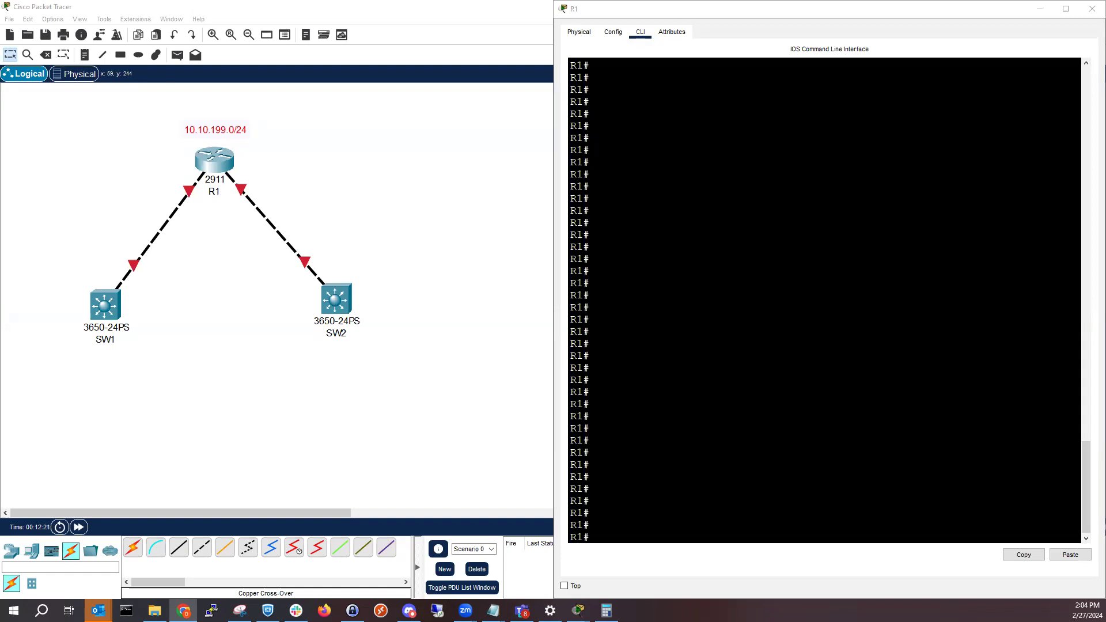
Show the brief IP interface status on R1 with "show ip int brief"
{"action": "left_click", "coordinate": [739, 425]}
{"action": "triple_click", "coordinate": [738, 426]}
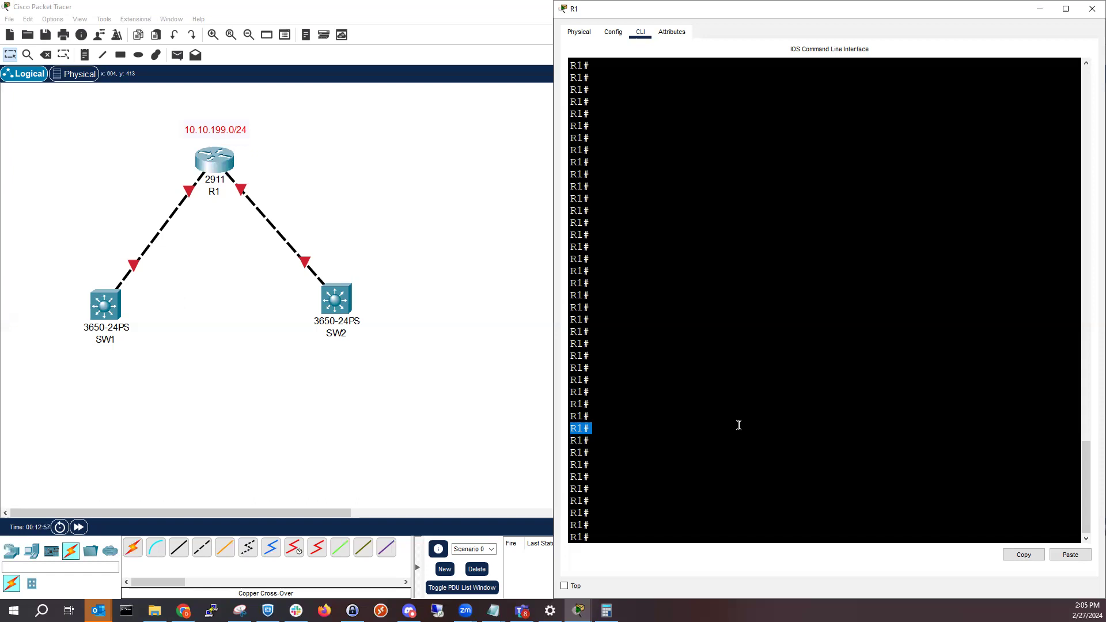
{"action": "left_click", "coordinate": [739, 425]}
{"action": "type", "text": "show ip int brief"}
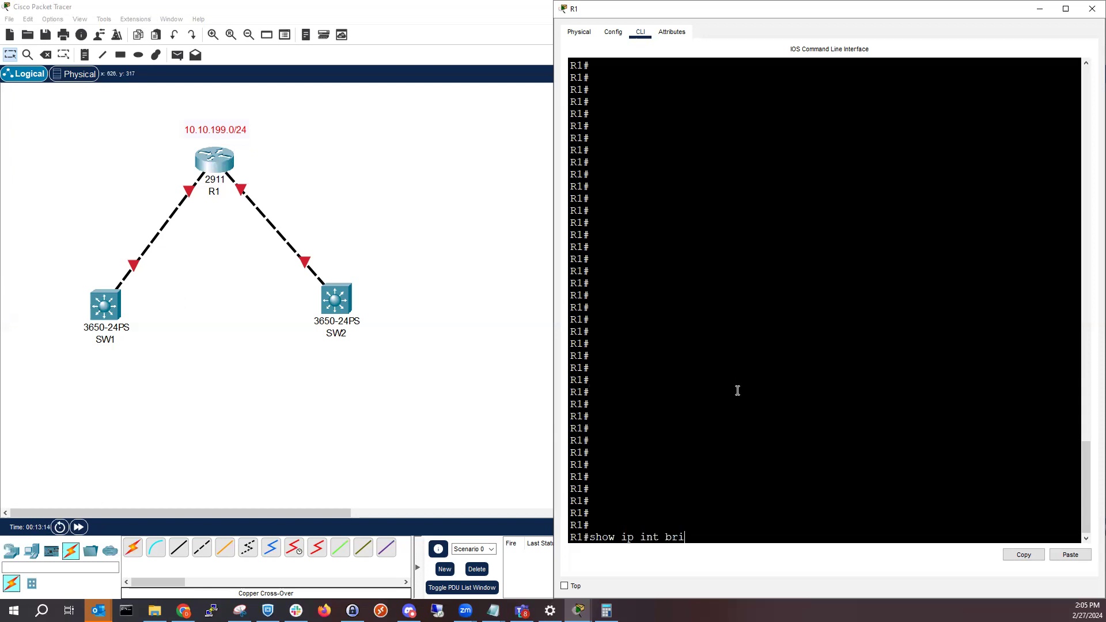
{"action": "key", "text": "Return"}
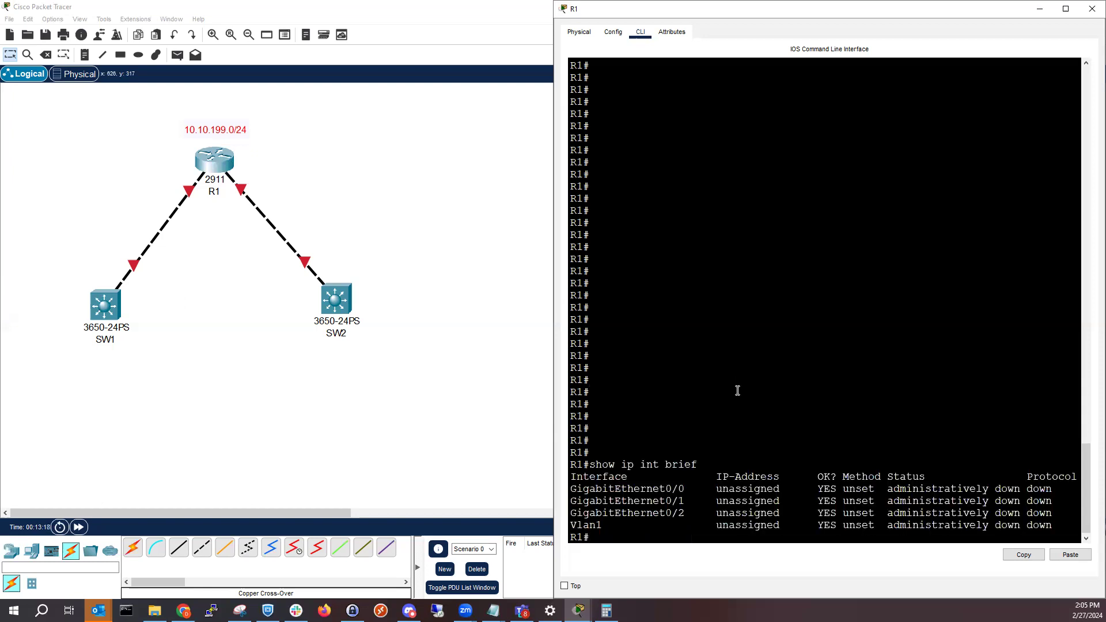
Enter global configuration mode on R1 with "config t"
{"action": "type", "text": "int"}
{"action": "key", "text": "BackSpace"}
{"action": "key", "text": "BackSpace"}
{"action": "key", "text": "BackSpace"}
{"action": "type", "text": "config t"}
{"action": "key", "text": "Return"}
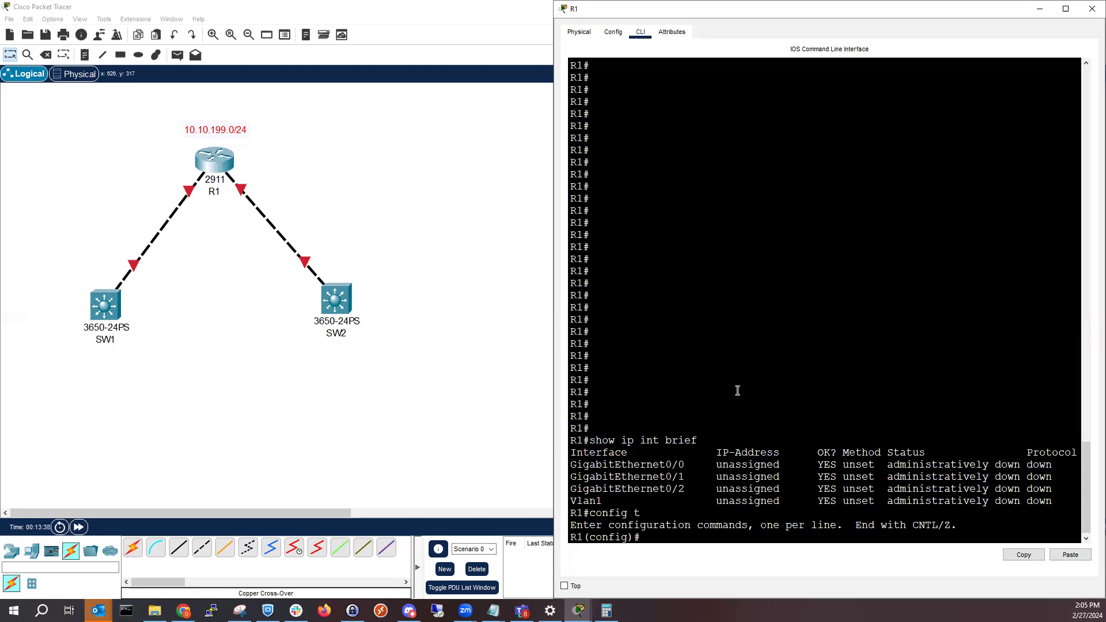
Enable R1's interface gi 0/1 with "no shut" and return to global configuration mode
{"action": "type", "text": "int gi 0/1"}
{"action": "key", "text": "Return"}
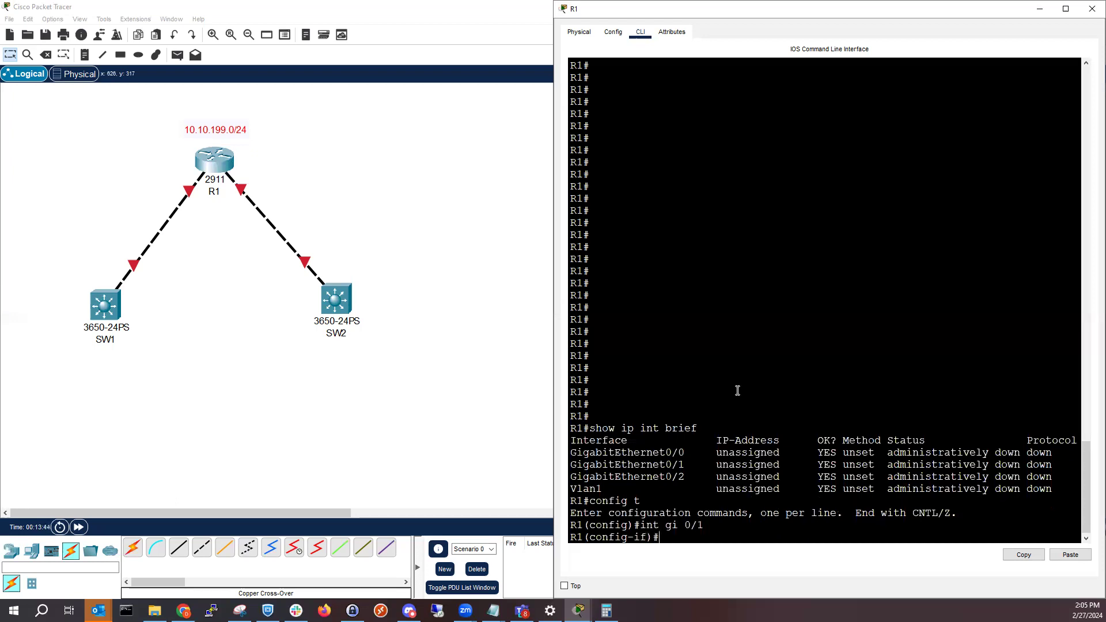
{"action": "type", "text": "no shit"}
{"action": "key", "text": "BackSpace"}
{"action": "key", "text": "BackSpace"}
{"action": "type", "text": "u"}
{"action": "key", "text": "Return"}
{"action": "type", "text": "exit"}
{"action": "key", "text": "Return"}
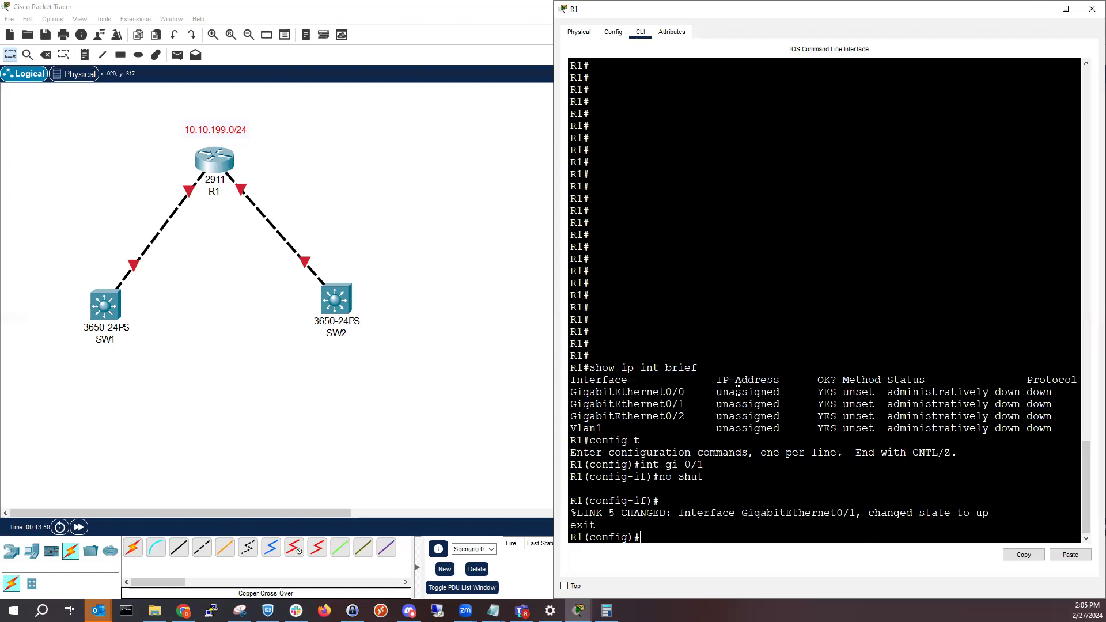
Enable R1's interface gi 0/2 with "no shut" and return to global configuration mode
{"action": "type", "text": "int gi"}
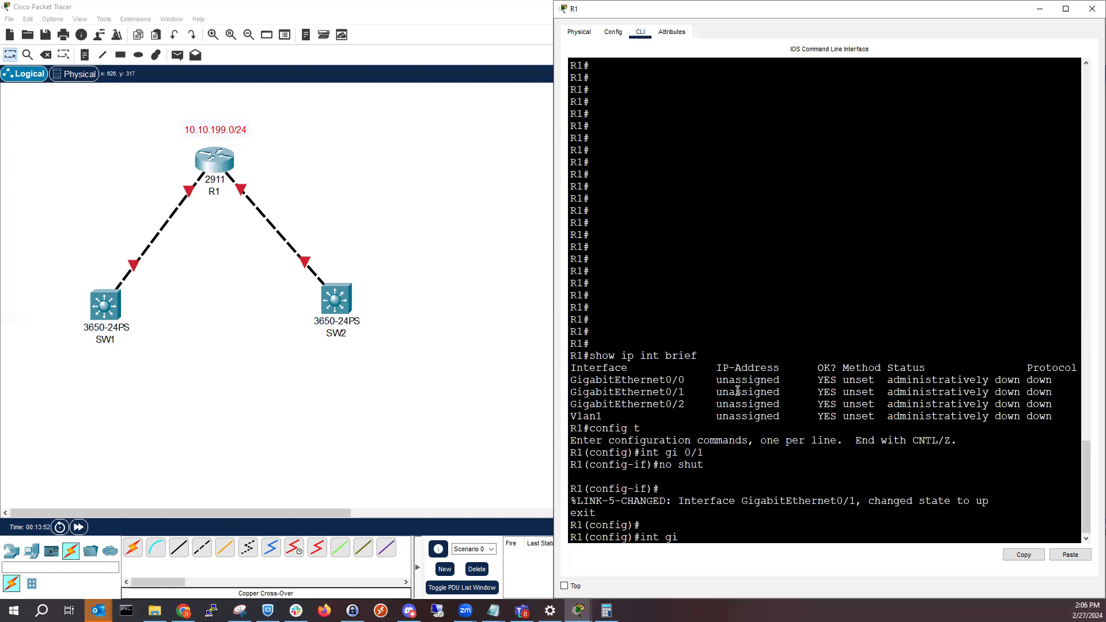
{"action": "type", "text": " 0/12"}
{"action": "key", "text": "Return"}
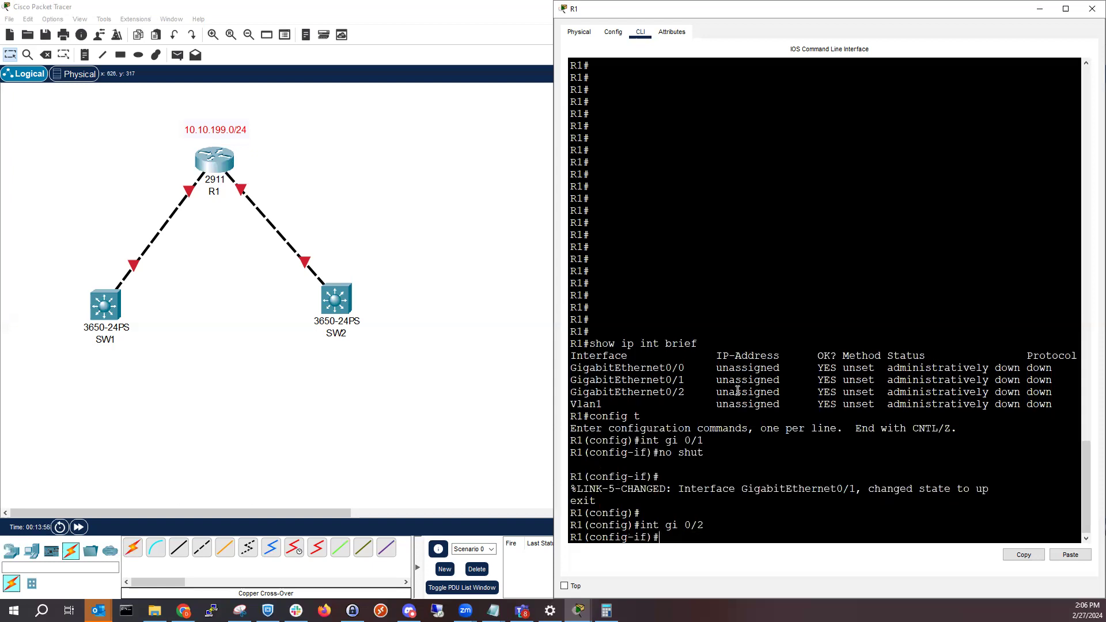
{"action": "type", "text": "no shut"}
{"action": "key", "text": "Return"}
{"action": "type", "text": "exit"}
{"action": "key", "text": "Return"}
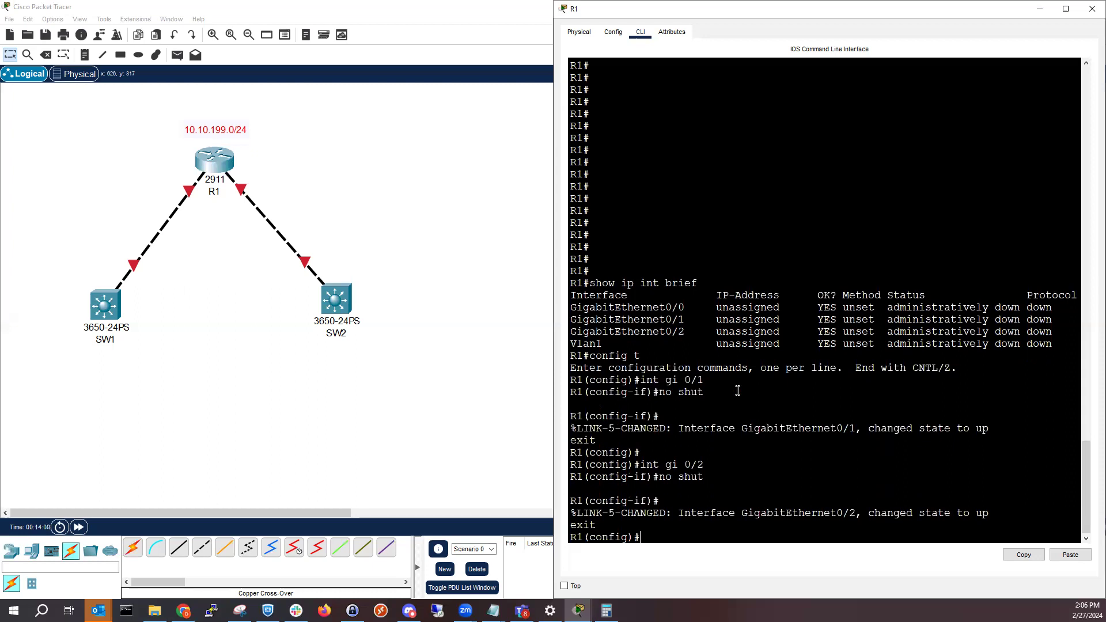
Check the brief IP interface status from configuration mode with "do sho ip int brief"
{"action": "key", "text": "Return"}
{"action": "key", "text": "Return"}
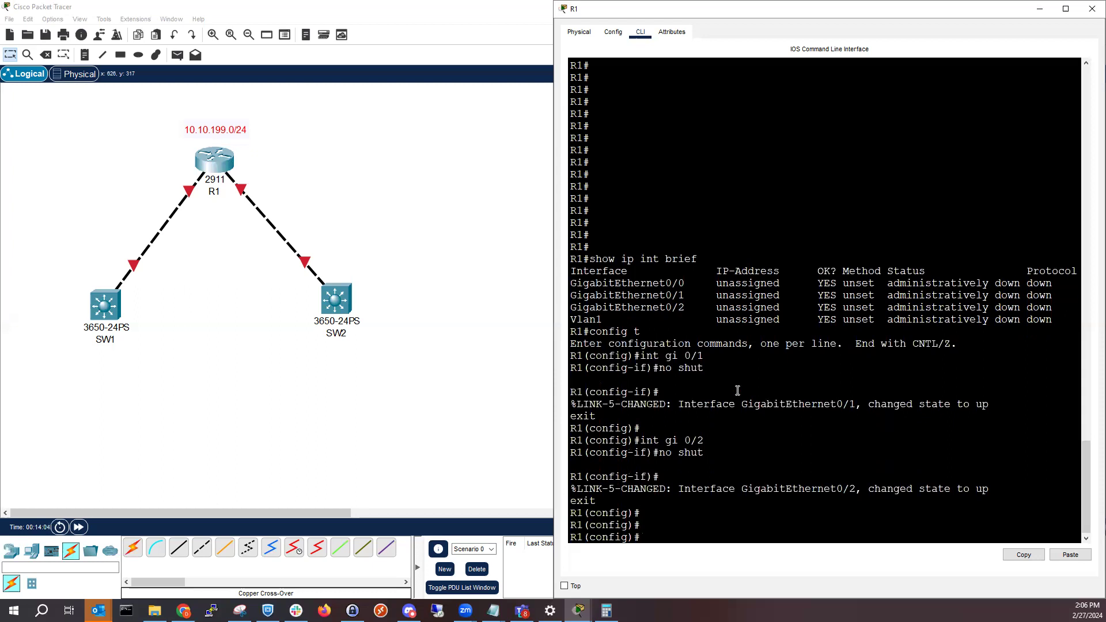
{"action": "type", "text": "do sho ip int brief"}
{"action": "key", "text": "Return"}
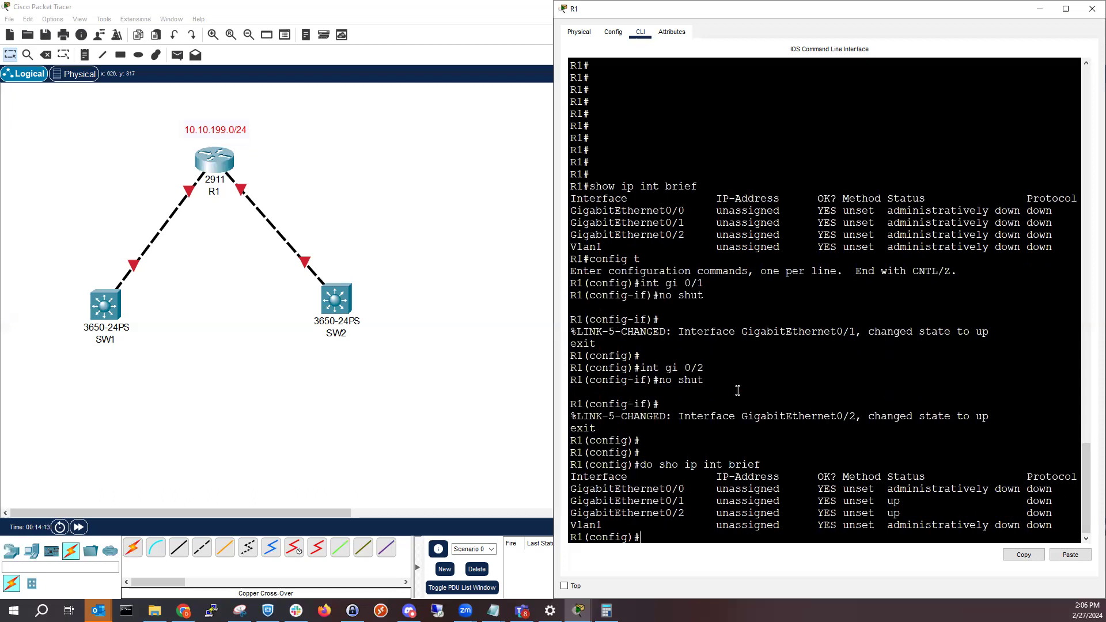
Try to run "show int brief" from R1's global configuration mode
{"action": "type", "text": "show ru"}
{"action": "key", "text": "BackSpace"}
{"action": "key", "text": "BackSpace"}
{"action": "type", "text": "int brief"}
{"action": "key", "text": "Return"}
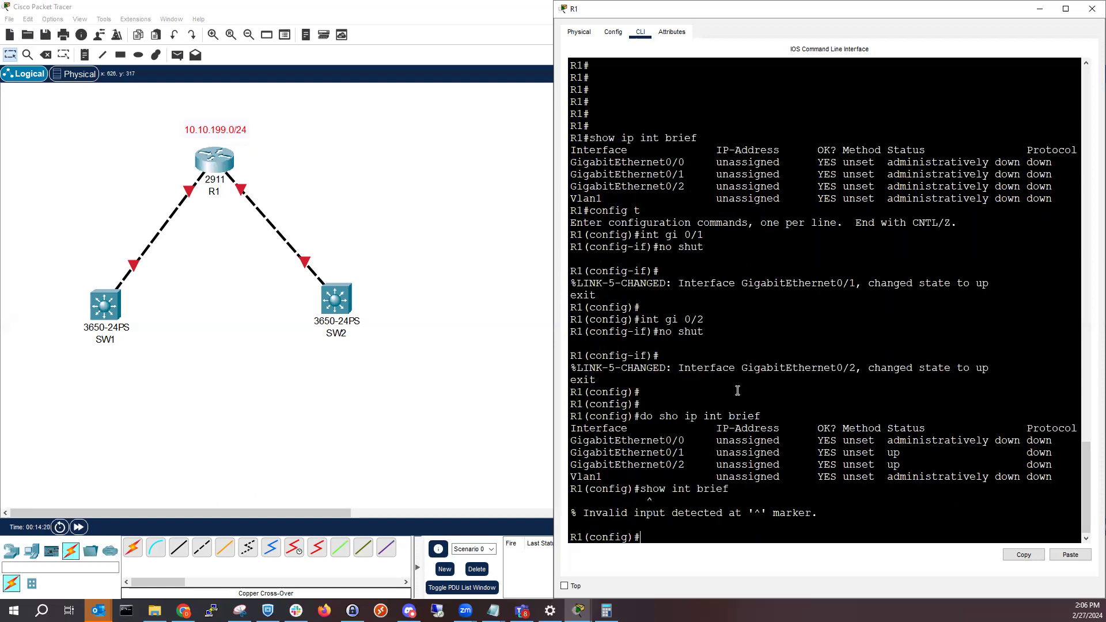
Try to autocomplete the "show interfaces" command in R1's global configuration mode
{"action": "key", "text": "Up"}
{"action": "key", "text": "BackSpace"}
{"action": "key", "text": "BackSpace"}
{"action": "key", "text": "BackSpace"}
{"action": "key", "text": "BackSpace"}
{"action": "key", "text": "BackSpace"}
{"action": "key", "text": "BackSpace"}
{"action": "key", "text": "BackSpace"}
{"action": "key", "text": "BackSpace"}
{"action": "key", "text": "BackSpace"}
{"action": "type", "text": "inter"}
{"action": "key", "text": "Tab"}
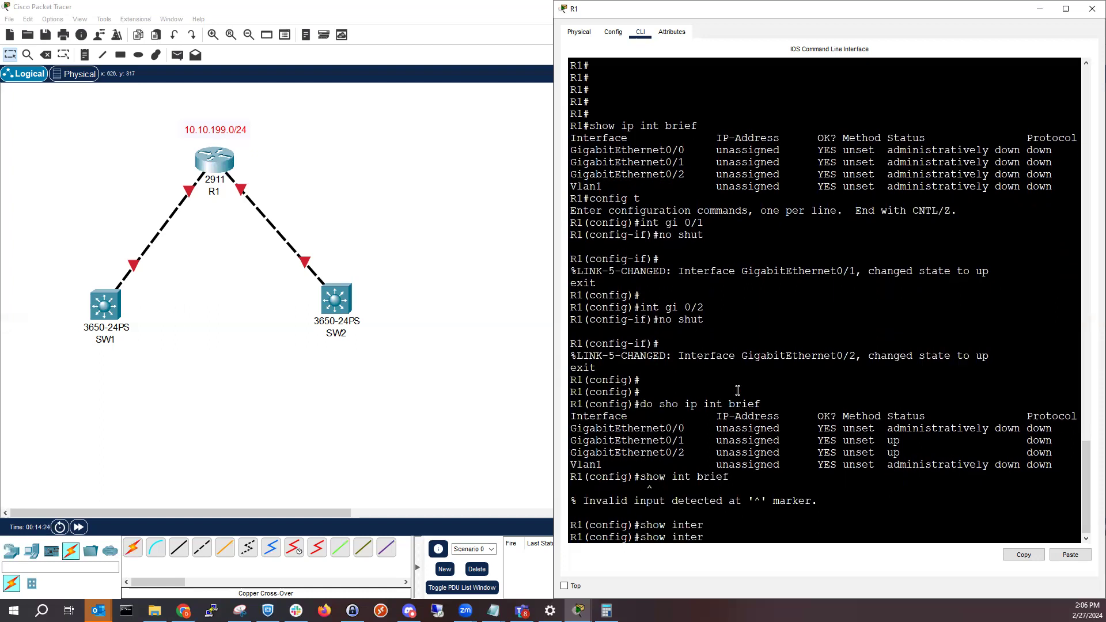
{"action": "type", "text": "fac"}
{"action": "key", "text": "Tab"}
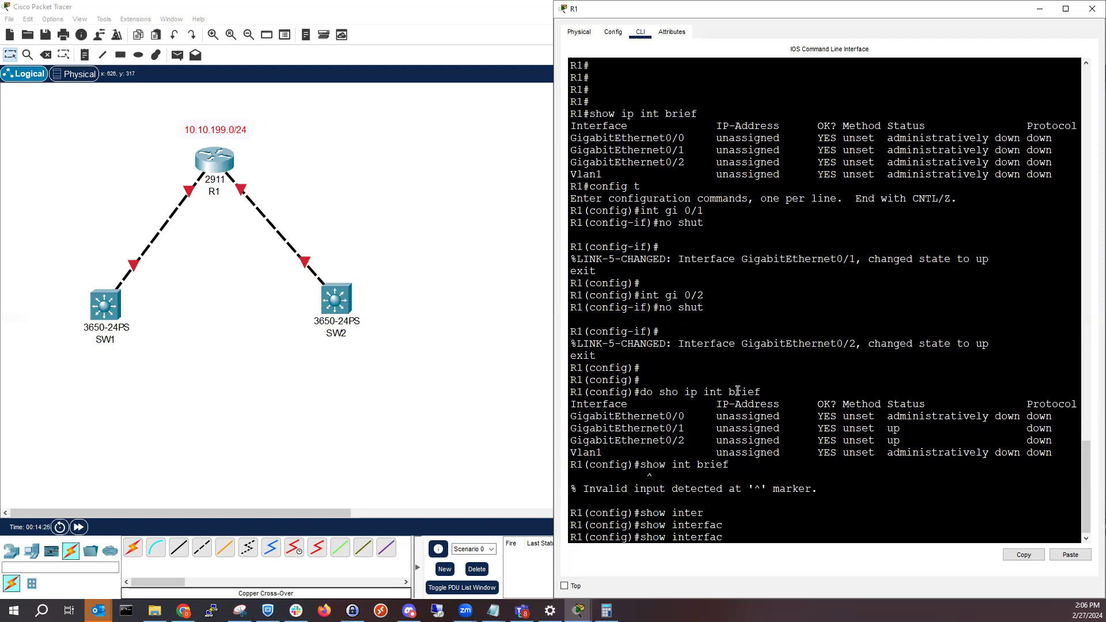
{"action": "type", "text": "es"}
{"action": "key", "text": "Tab"}
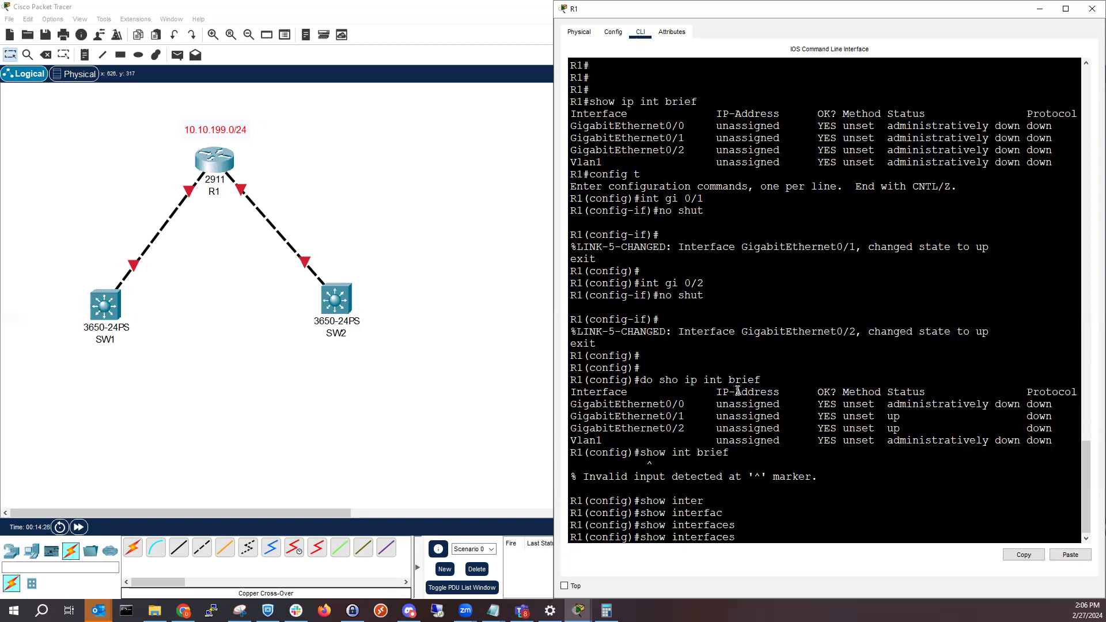
Try to list the available "show" options with "show ?" in configuration mode
{"action": "key", "text": "BackSpace"}
{"action": "key", "text": "BackSpace"}
{"action": "key", "text": "BackSpace"}
{"action": "key", "text": "BackSpace"}
{"action": "key", "text": "BackSpace"}
{"action": "key", "text": "BackSpace"}
{"action": "key", "text": "BackSpace"}
{"action": "key", "text": "BackSpace"}
{"action": "key", "text": "BackSpace"}
{"action": "key", "text": "BackSpace"}
{"action": "type", "text": "?"}
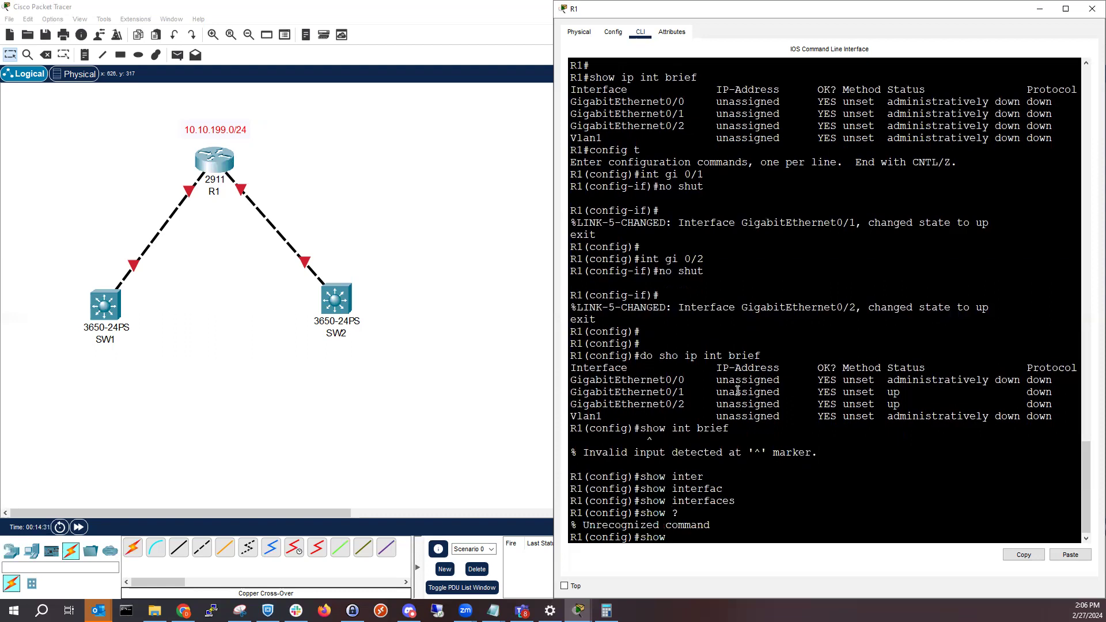
Leave configuration mode on R1 with "end" and return to the privileged EXEC prompt
{"action": "key", "text": "BackSpace"}
{"action": "key", "text": "BackSpace"}
{"action": "key", "text": "BackSpace"}
{"action": "key", "text": "BackSpace"}
{"action": "key", "text": "BackSpace"}
{"action": "type", "text": "end"}
{"action": "key", "text": "Return"}
{"action": "key", "text": "Return"}
{"action": "key", "text": "Return"}
{"action": "key", "text": "Return"}
{"action": "key", "text": "Return"}
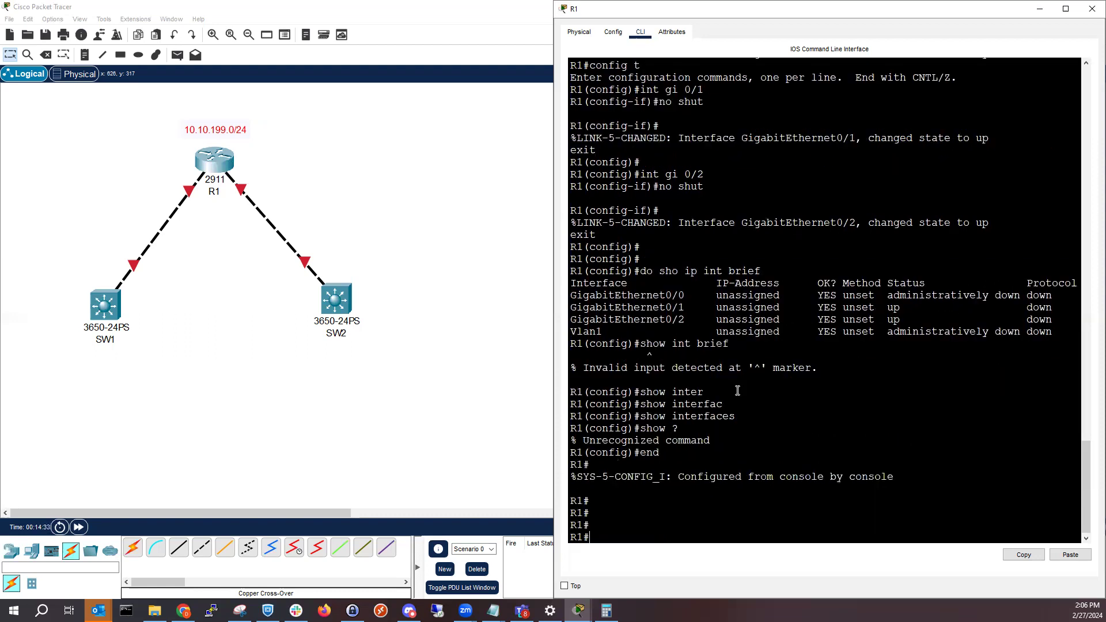
{"action": "key", "text": "Return"}
{"action": "key", "text": "Return"}
{"action": "key", "text": "Return"}
{"action": "key", "text": "Return"}
{"action": "key", "text": "Return"}
{"action": "key", "text": "Return"}
{"action": "key", "text": "Return"}
{"action": "key", "text": "Return"}
{"action": "key", "text": "Return"}
{"action": "key", "text": "Return"}
{"action": "key", "text": "Return"}
List the available options of the "show interfaces" command with "?"
{"action": "type", "text": "show int"}
{"action": "key", "text": "Tab"}
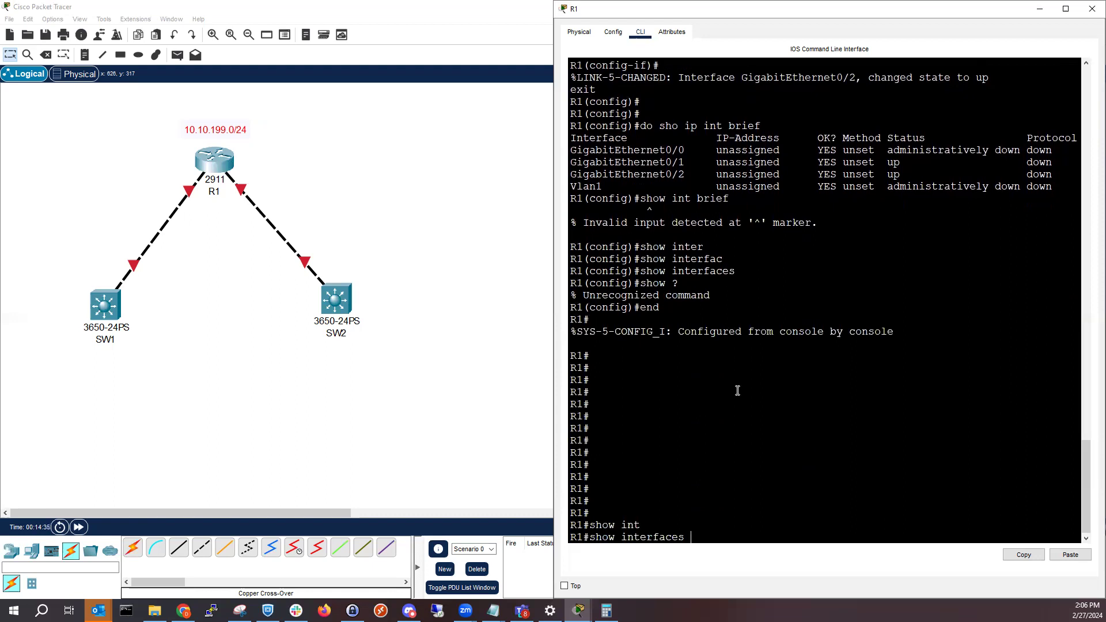
{"action": "type", "text": "?"}
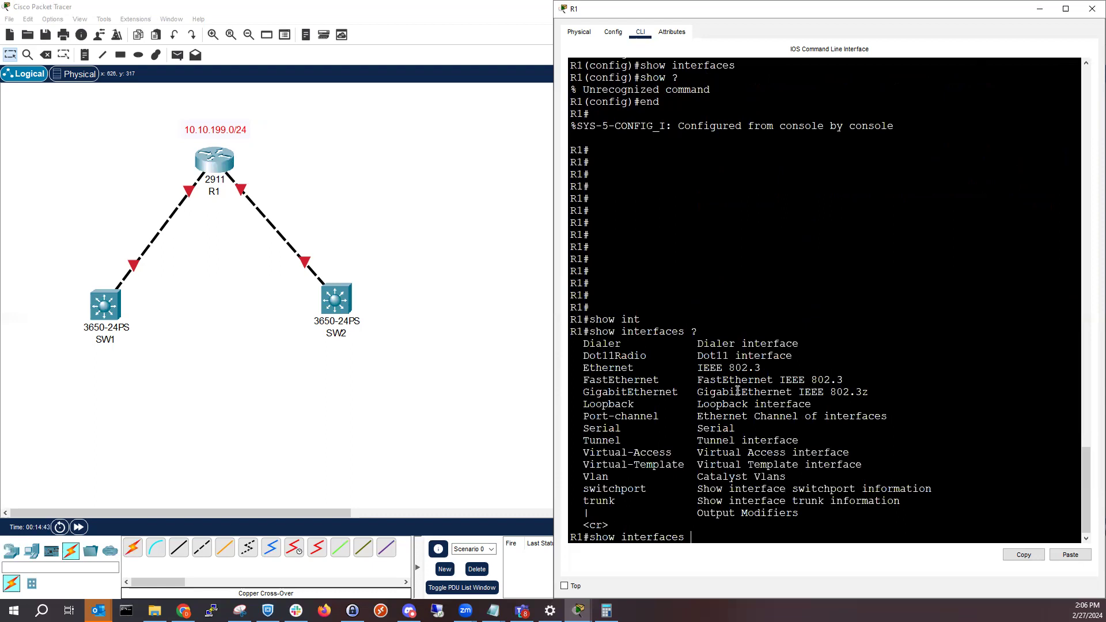
{"action": "type", "text": "sw"}
{"action": "key", "text": "BackSpace"}
{"action": "key", "text": "Tab"}
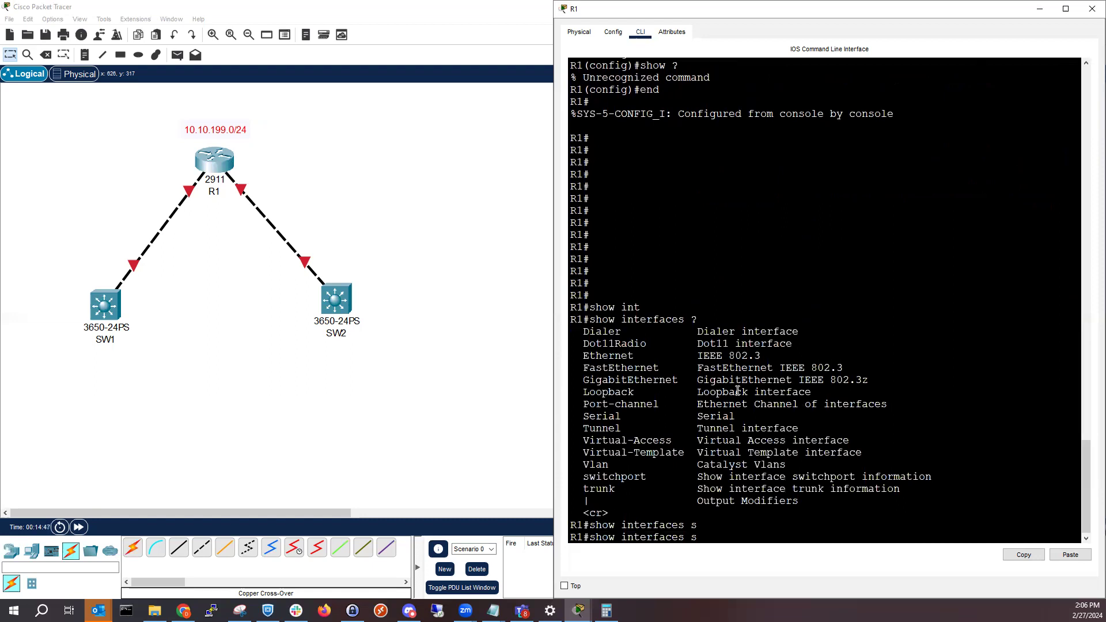
{"action": "key", "text": "BackSpace"}
Show the full interface details with "show interfaces gigabitEthernet 0/1" and examine its link and line protocol status
{"action": "key", "text": "BackSpace"}
{"action": "type", "text": "g"}
{"action": "key", "text": "BackSpace"}
{"action": "type", "text": "gi"}
{"action": "key", "text": "Tab"}
{"action": "type", "text": "0"}
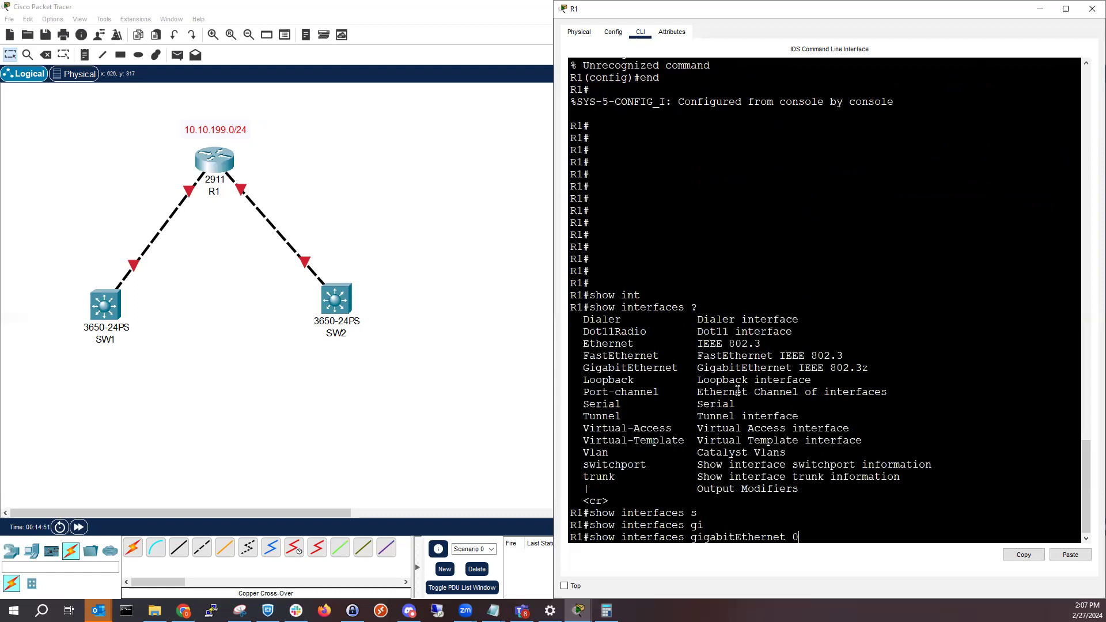
{"action": "type", "text": "/1"}
{"action": "key", "text": "Return"}
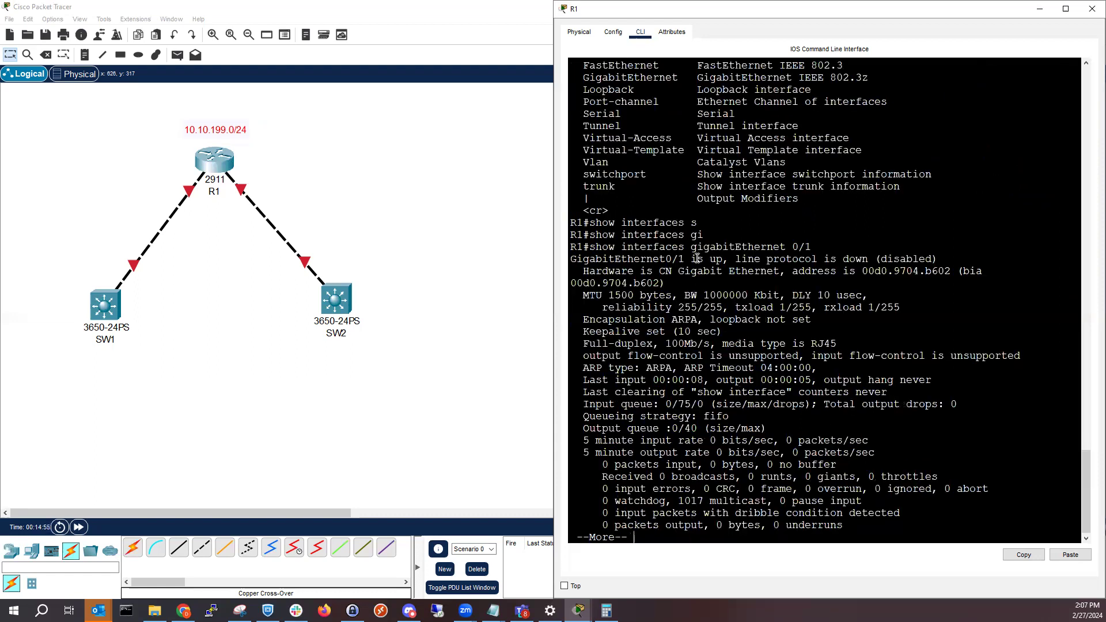
{"action": "left_click_drag", "start_coordinate": [723, 260], "coordinate": [633, 259]}
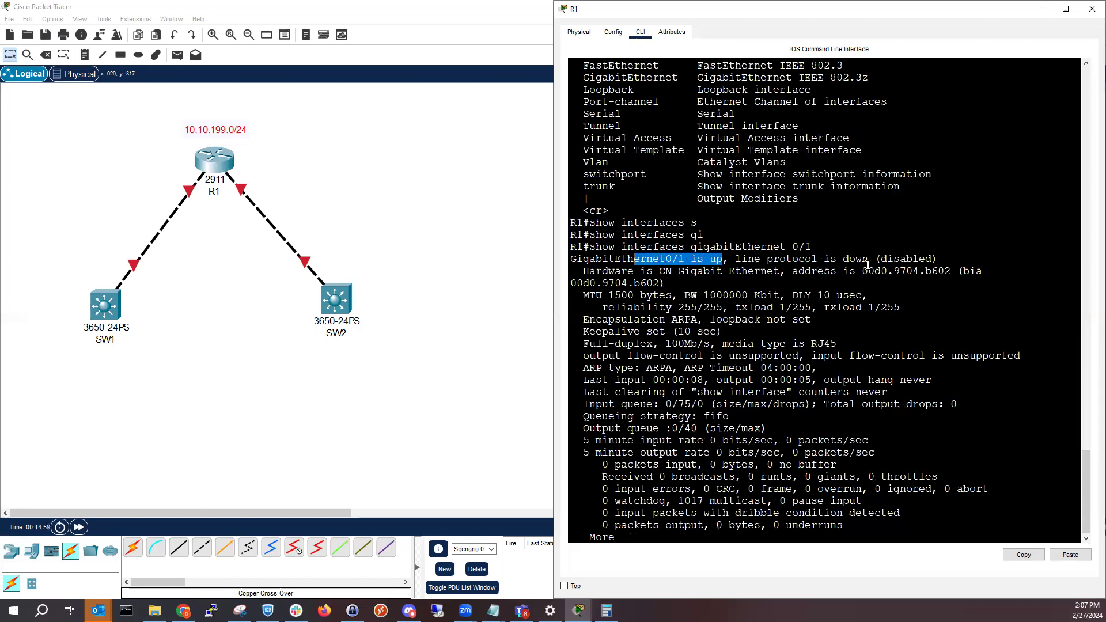
{"action": "left_click", "coordinate": [747, 414]}
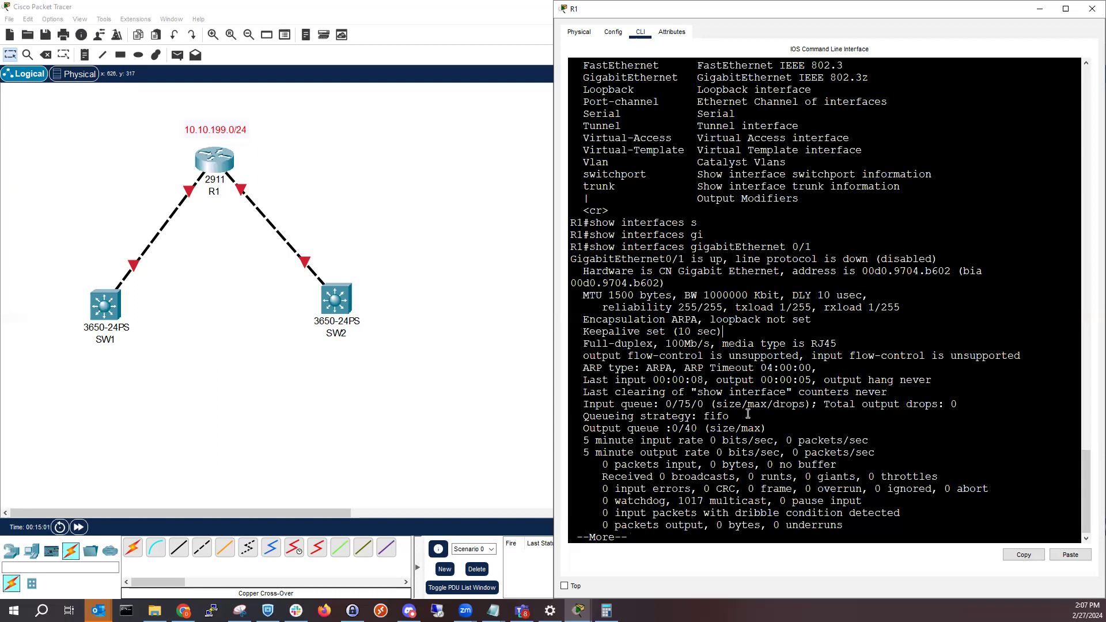
{"action": "key", "text": "space"}
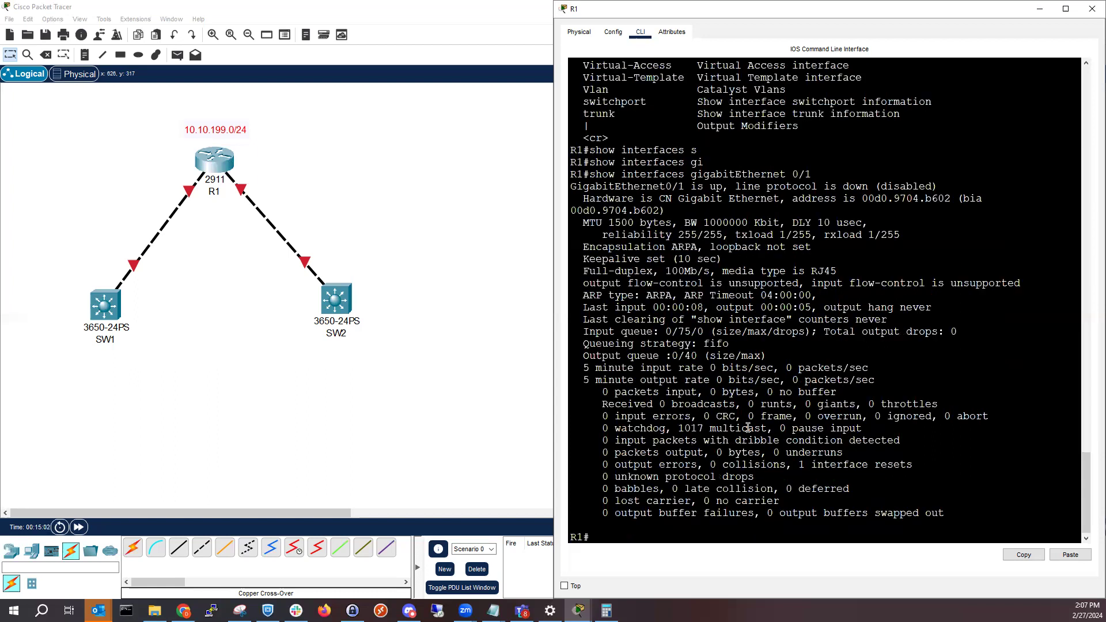
Minimize R1's window and inspect the router's port summary in the topology
{"action": "left_click", "coordinate": [1047, 10]}
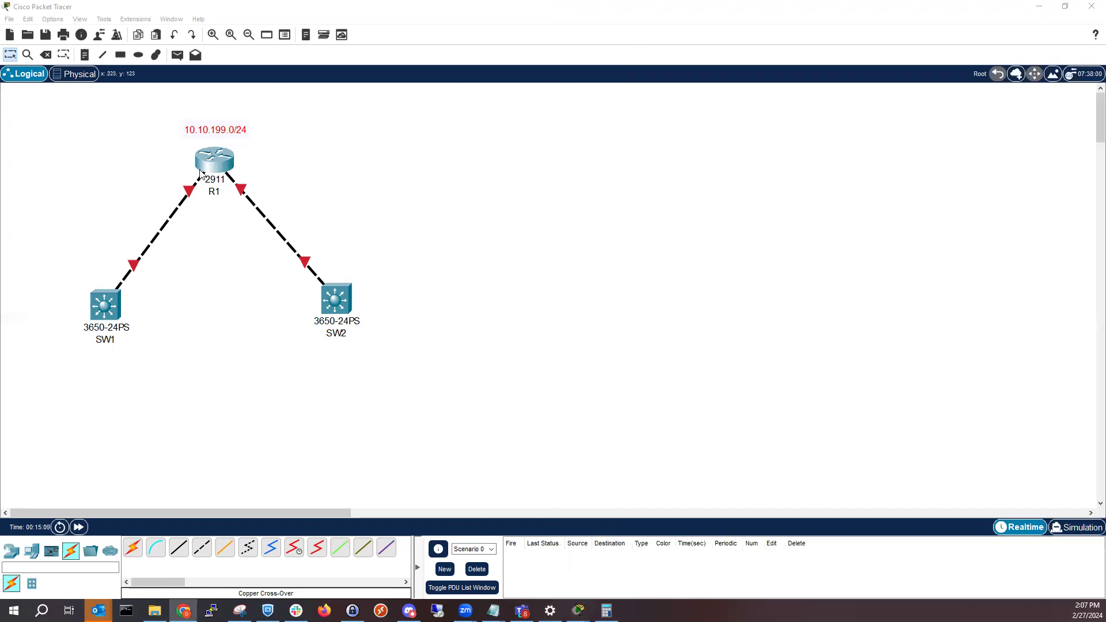
{"action": "left_click", "coordinate": [202, 170]}
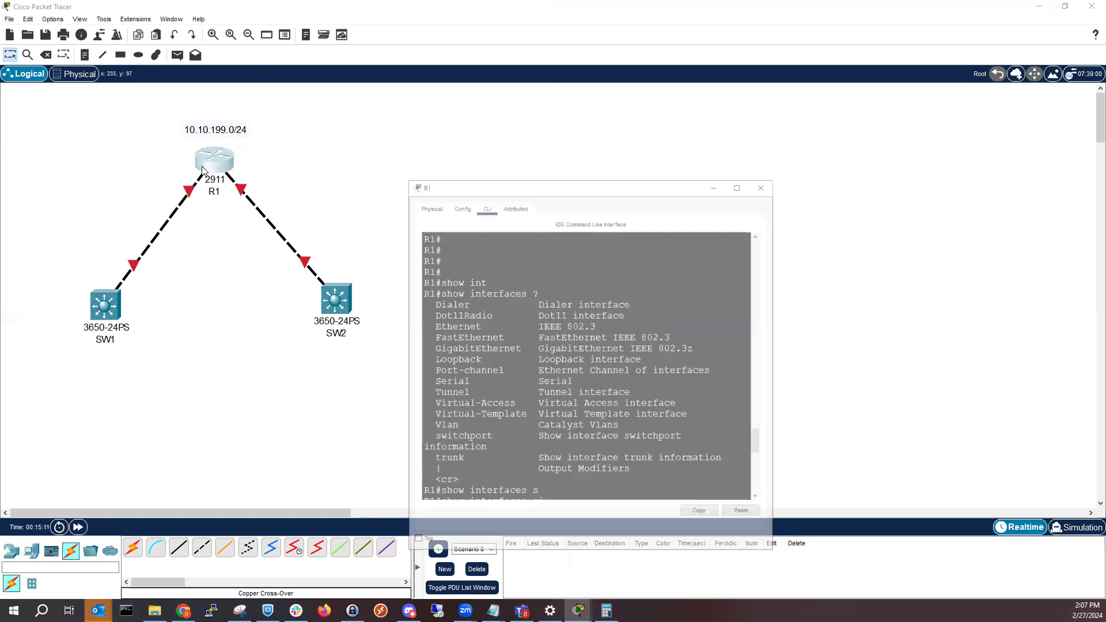
{"action": "left_click", "coordinate": [211, 173]}
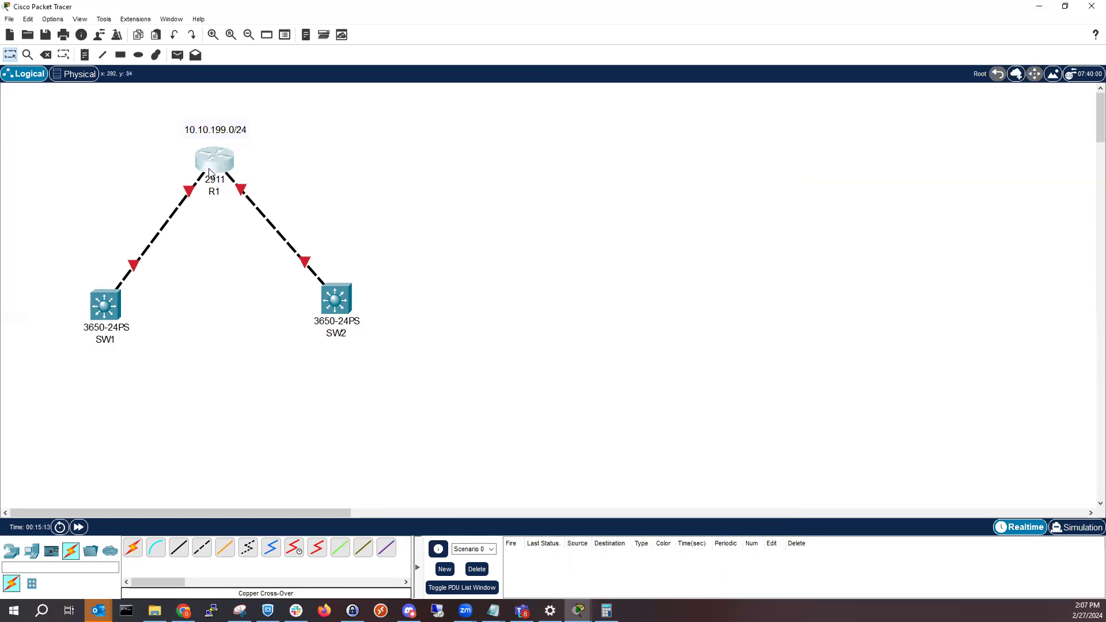
{"action": "mouse_move", "coordinate": [210, 172]}
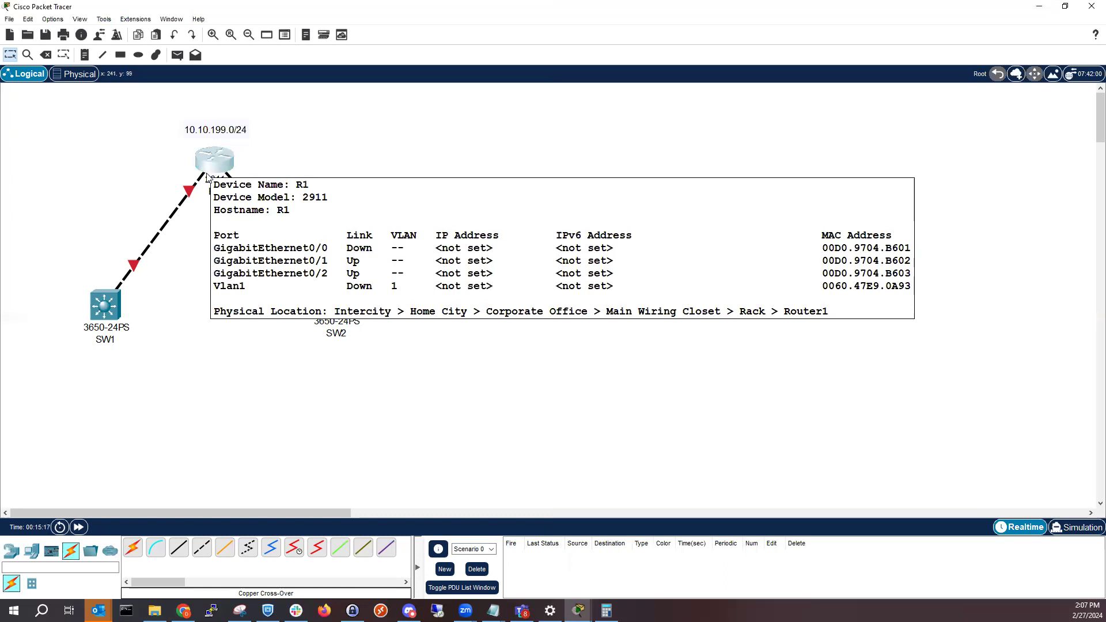
Try to access SW1's CLI, and install AC-POWER-SUPPLY modules in both of the switch's empty power bays
{"action": "mouse_move", "coordinate": [110, 317]}
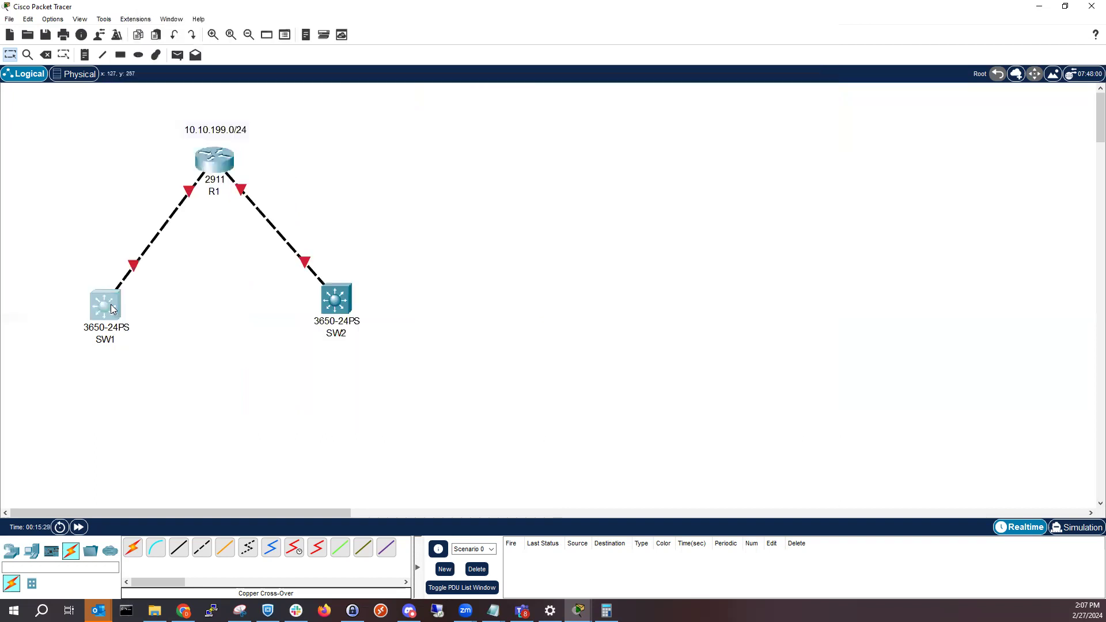
{"action": "left_click", "coordinate": [113, 309]}
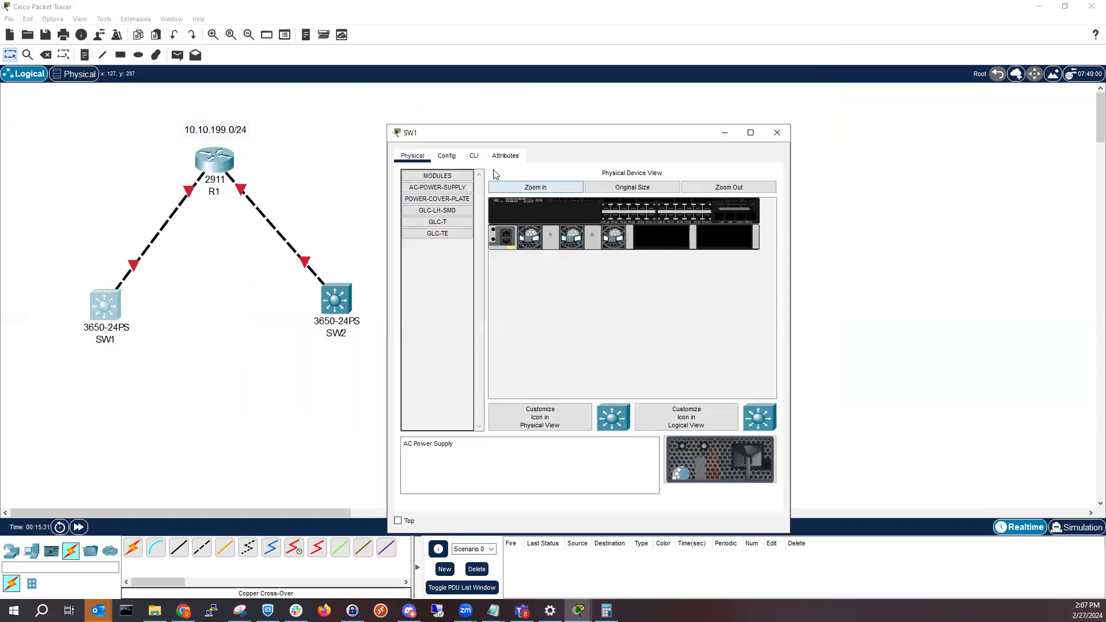
{"action": "left_click", "coordinate": [474, 156]}
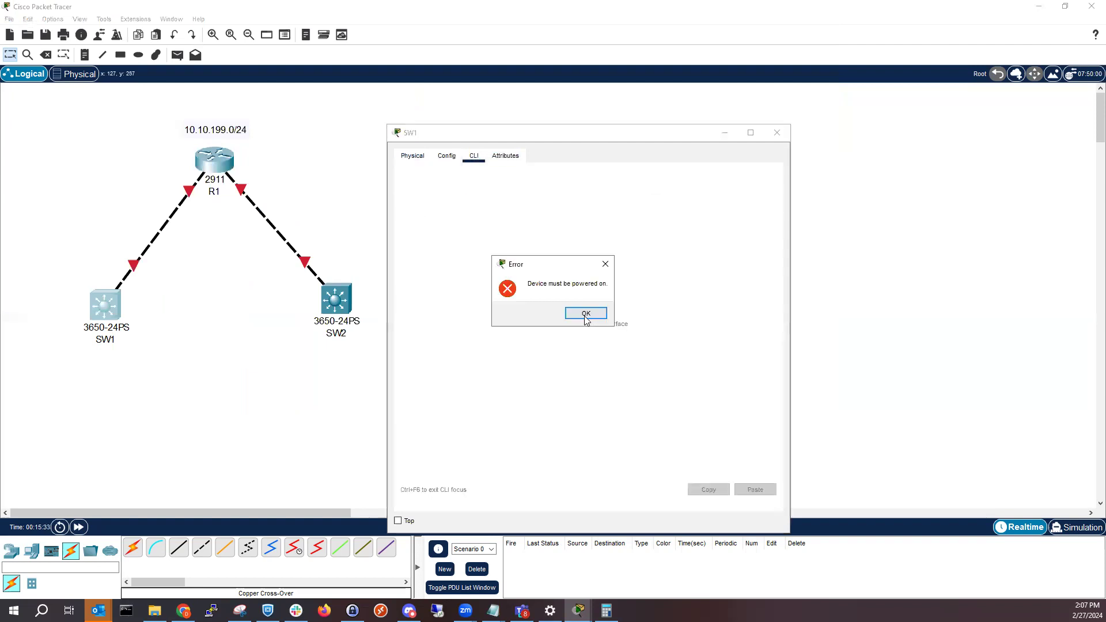
{"action": "key", "text": "Return"}
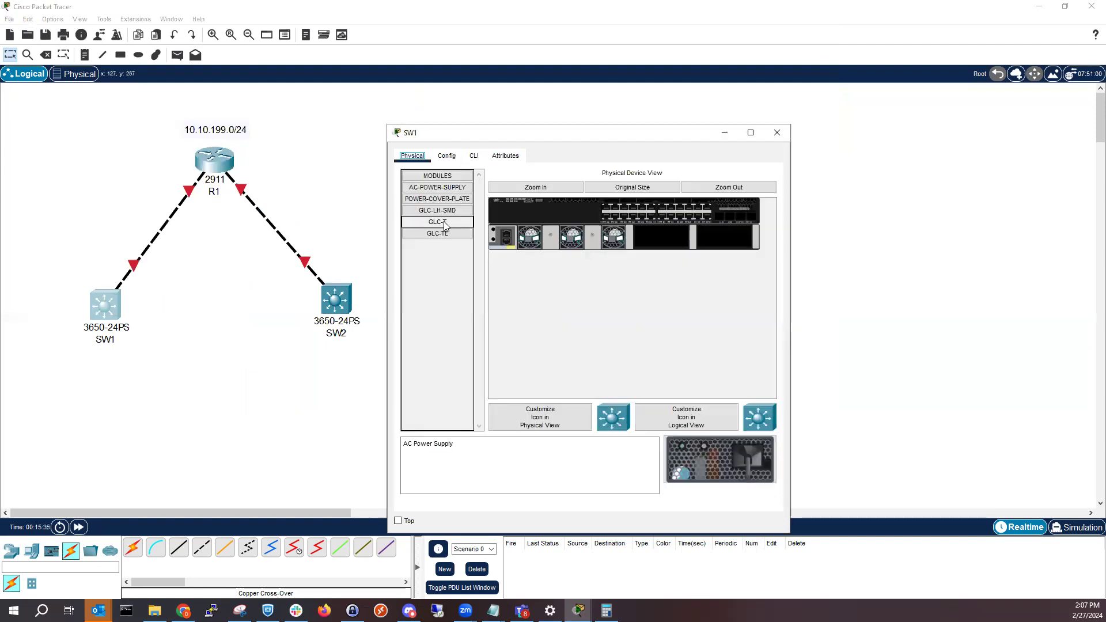
{"action": "left_click_drag", "start_coordinate": [453, 188], "coordinate": [662, 237]}
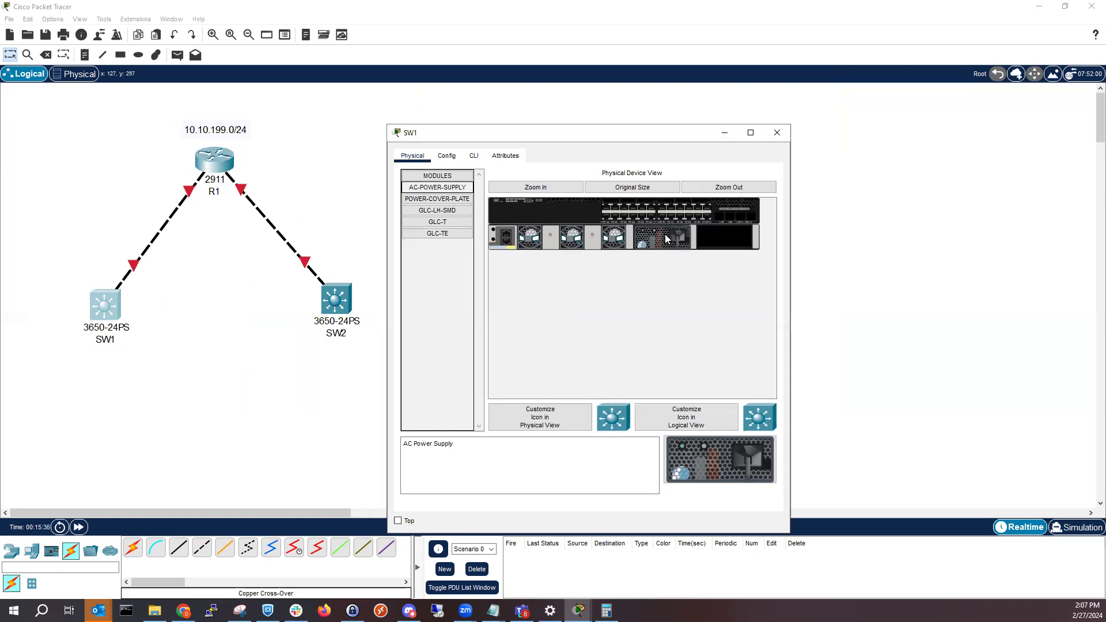
{"action": "left_click_drag", "start_coordinate": [455, 188], "coordinate": [727, 236]}
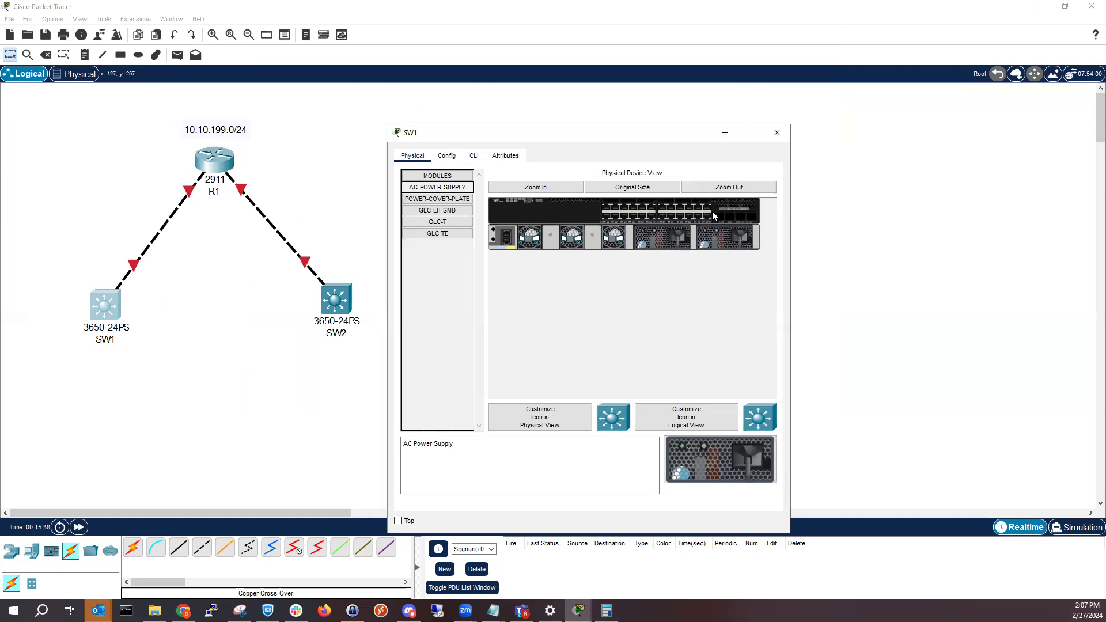
View SW1's CLI, and install AC-POWER-SUPPLY modules in both of SW2's empty power bays
{"action": "left_click", "coordinate": [471, 156]}
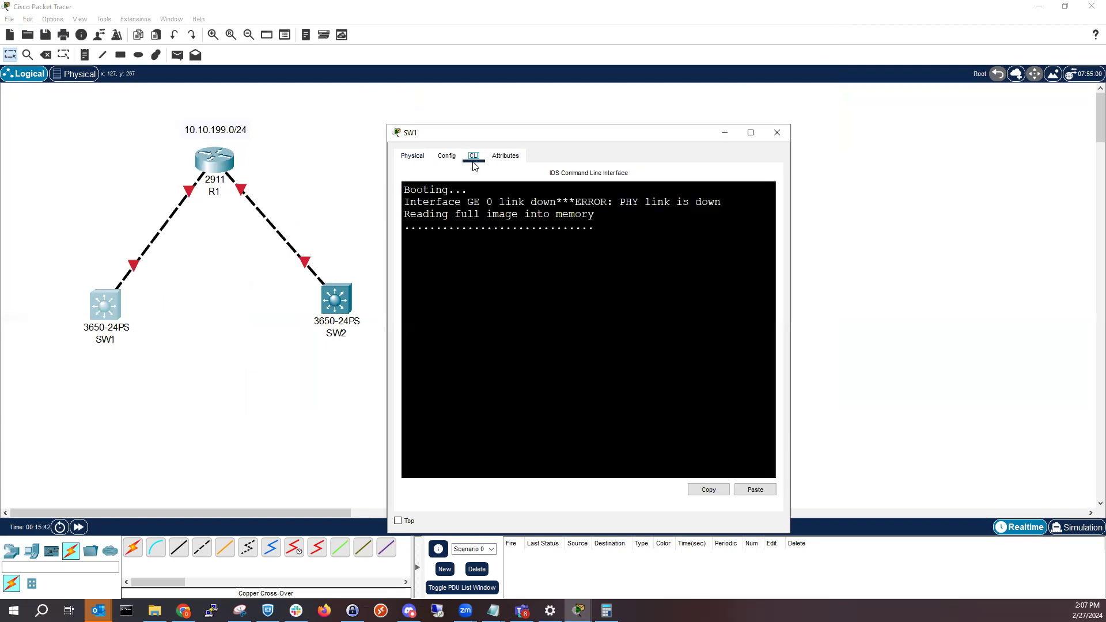
{"action": "left_click", "coordinate": [724, 133]}
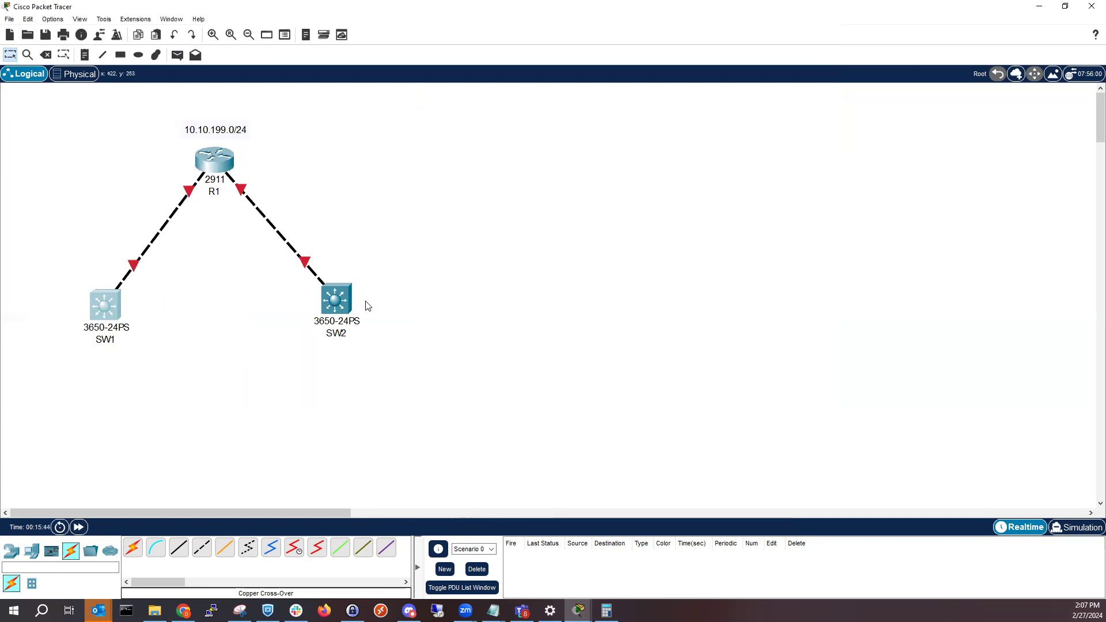
{"action": "left_click", "coordinate": [343, 305]}
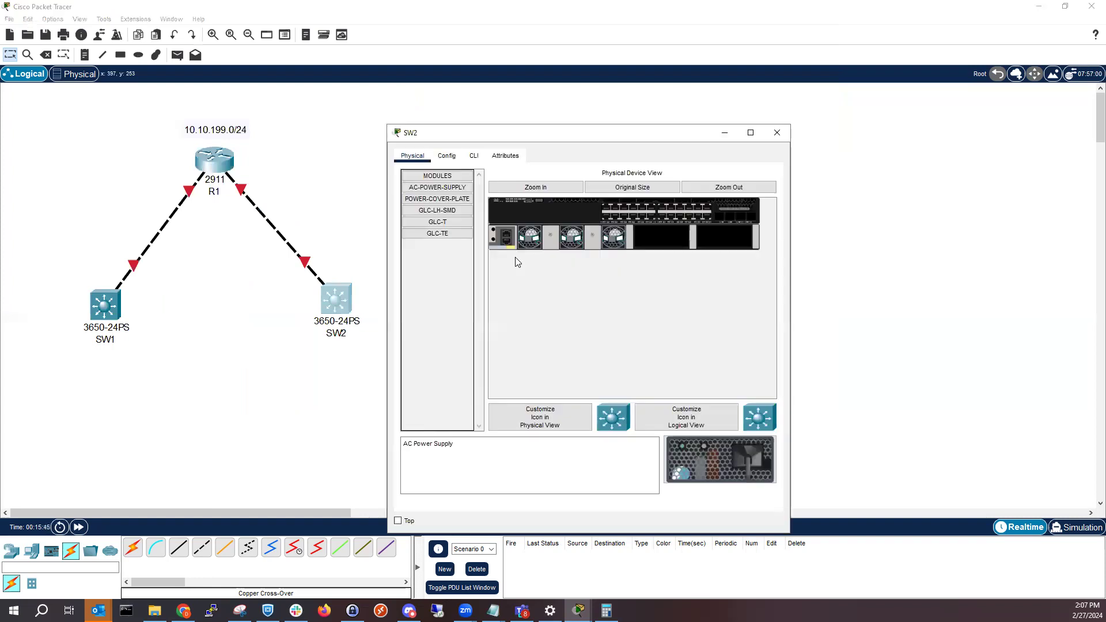
{"action": "left_click", "coordinate": [449, 189]}
{"action": "left_click_drag", "start_coordinate": [448, 194], "coordinate": [665, 236]}
{"action": "left_click_drag", "start_coordinate": [453, 188], "coordinate": [731, 236]}
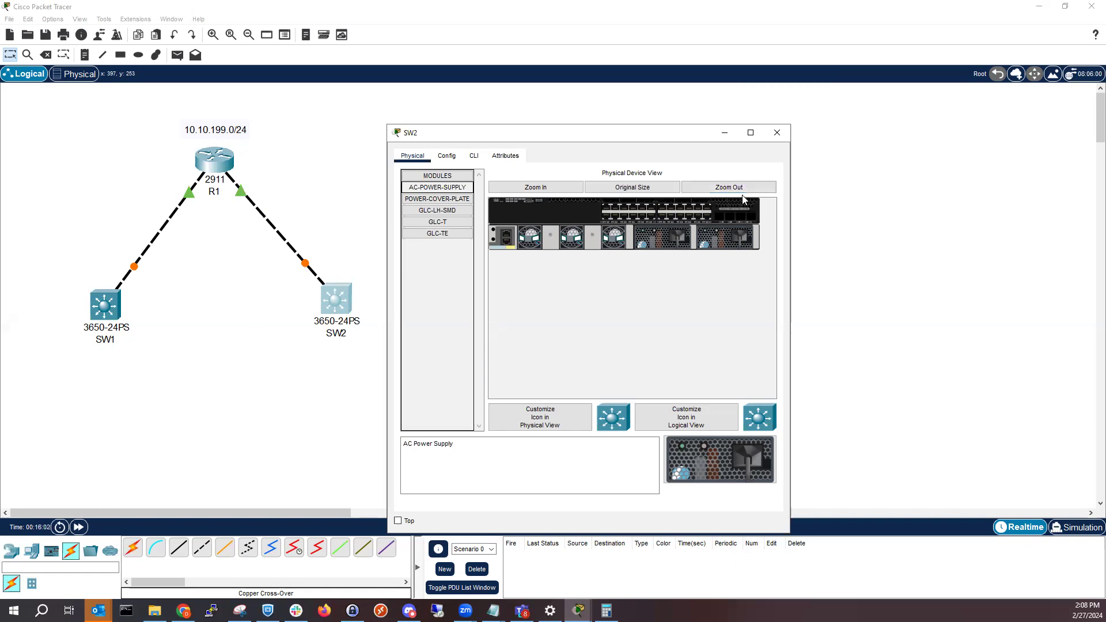
{"action": "left_click", "coordinate": [726, 133]}
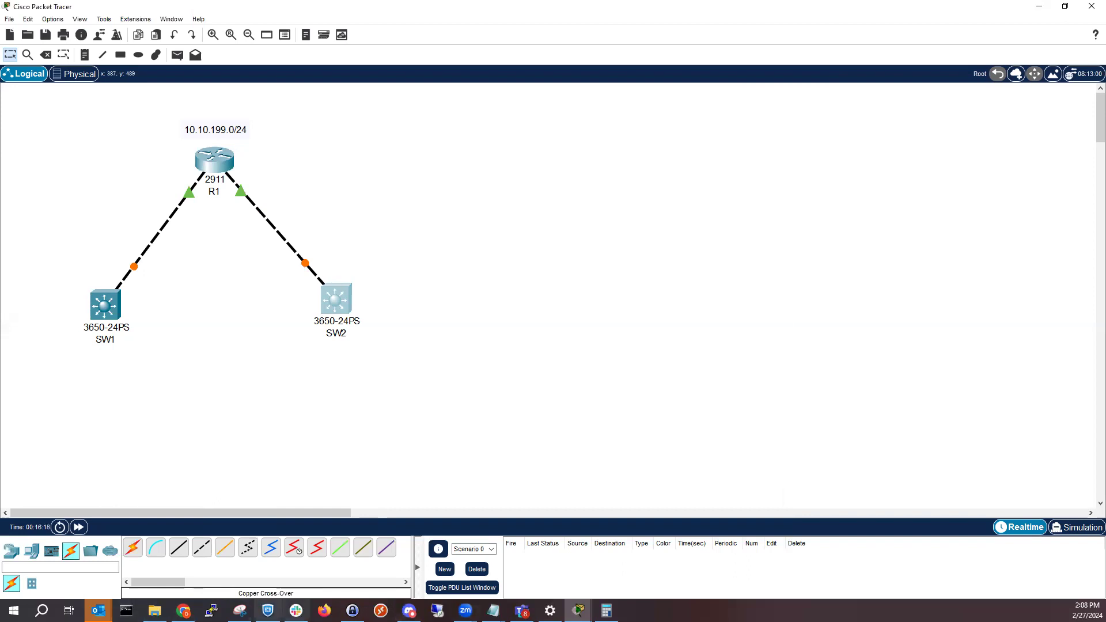
Close the SW1 and SW2 windows, and restore R1's window beside the topology
{"action": "mouse_move", "coordinate": [578, 610]}
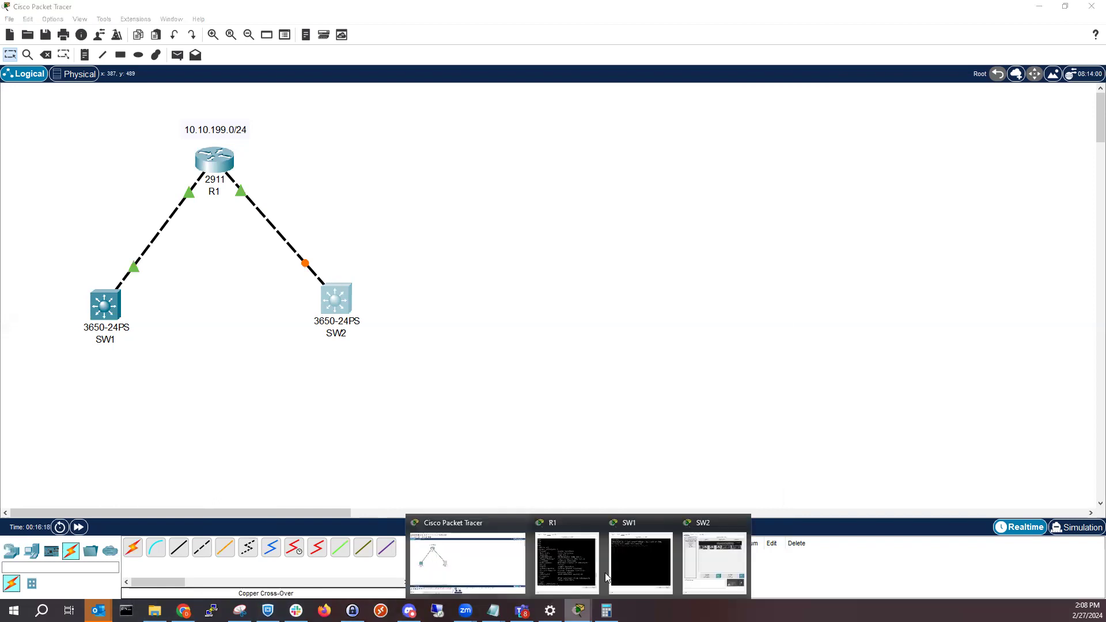
{"action": "left_click", "coordinate": [667, 524]}
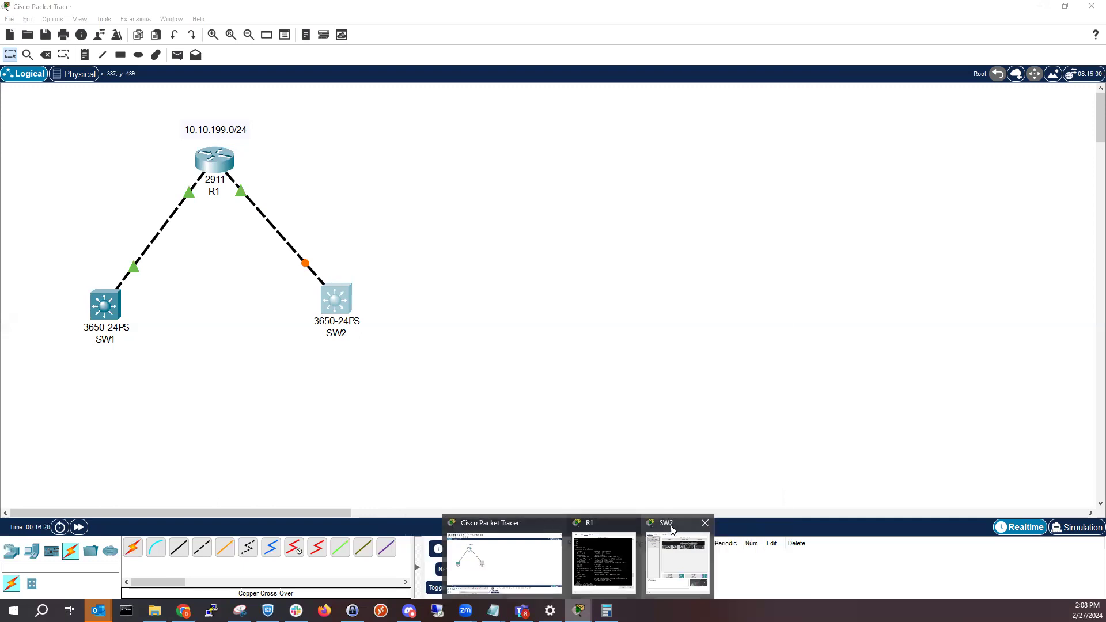
{"action": "left_click", "coordinate": [704, 523]}
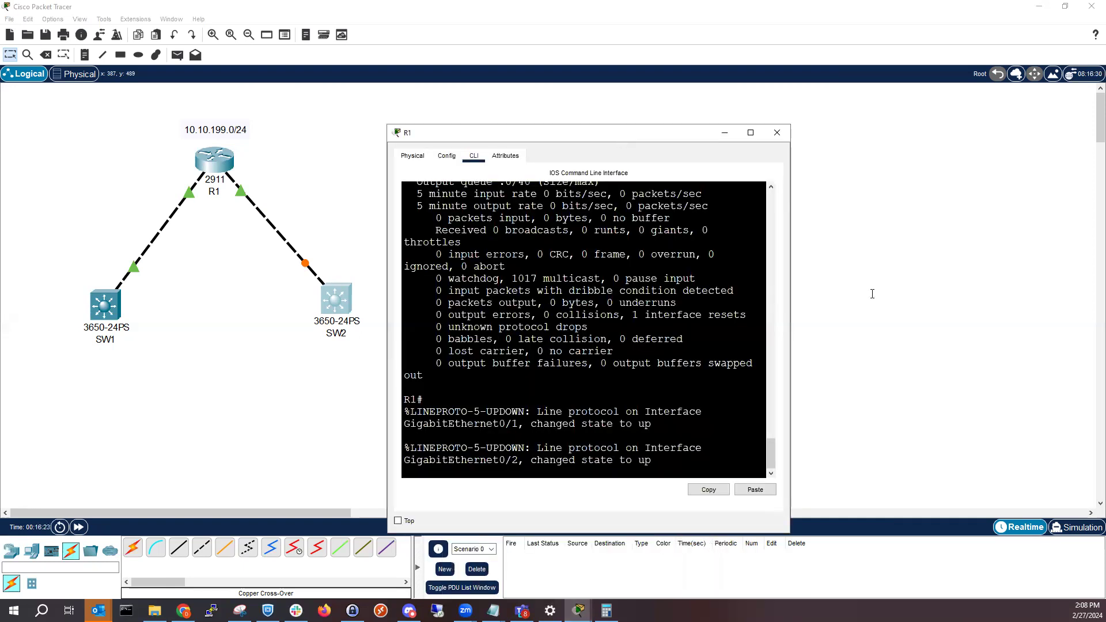
{"action": "key", "text": "super+Right"}
Rerun "show interfaces gigabitEthernet 0/1" on R1 and page through the output to examine the link status
{"action": "left_click_drag", "start_coordinate": [905, 467], "coordinate": [901, 469]}
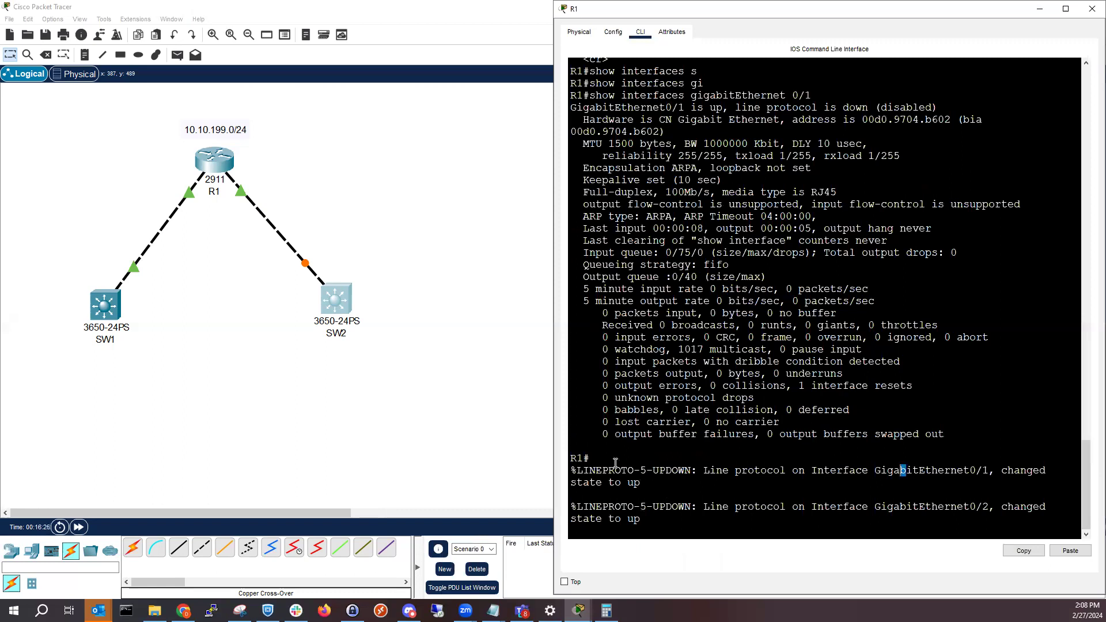
{"action": "left_click", "coordinate": [641, 483]}
{"action": "key", "text": "Return"}
{"action": "key", "text": "Return"}
{"action": "key", "text": "Return"}
{"action": "key", "text": "Return"}
{"action": "key", "text": "Return"}
{"action": "key", "text": "Return"}
{"action": "key", "text": "Return"}
{"action": "key", "text": "Return"}
{"action": "key", "text": "Return"}
{"action": "key", "text": "Return"}
{"action": "key", "text": "Return"}
{"action": "key", "text": "Return"}
{"action": "key", "text": "Return"}
{"action": "key", "text": "Return"}
{"action": "key", "text": "Return"}
{"action": "key", "text": "Return"}
{"action": "key", "text": "Return"}
{"action": "key", "text": "Return"}
{"action": "key", "text": "Return"}
{"action": "key", "text": "Return"}
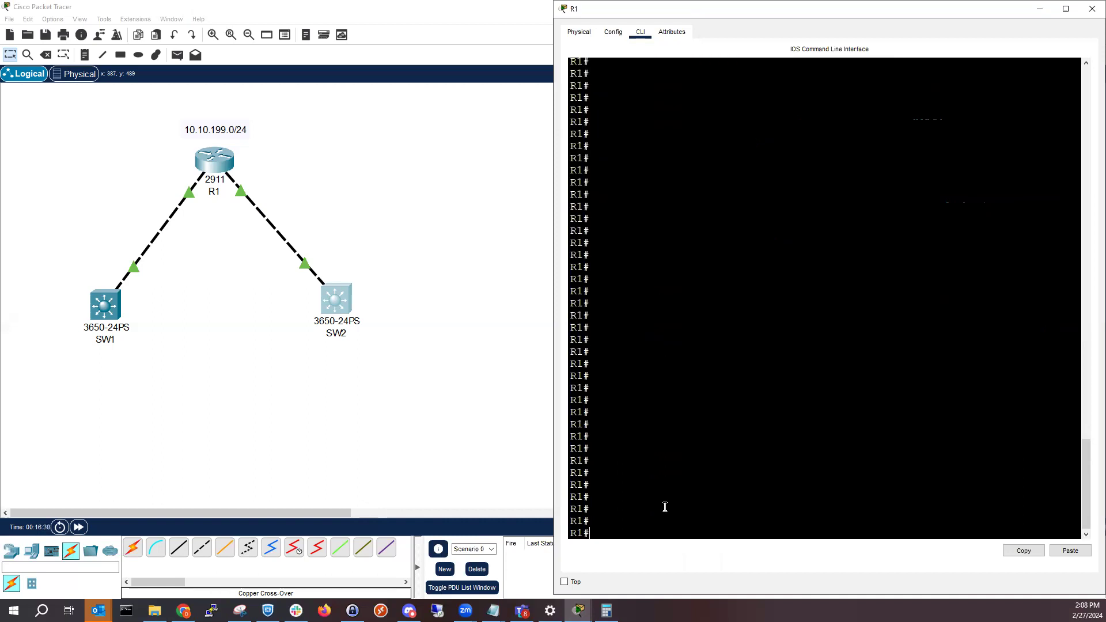
{"action": "key", "text": "Up"}
{"action": "key", "text": "Return"}
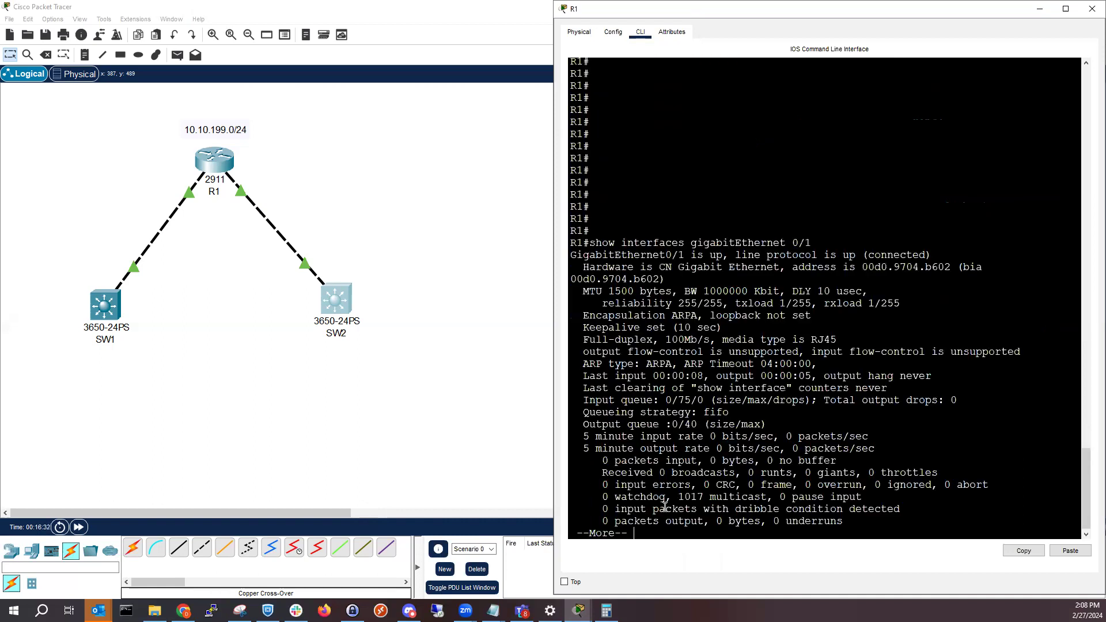
{"action": "key", "text": "Return"}
Enter R1's terminal configuration mode with "config t" and select the interface with "int gi 0/1"
{"action": "key", "text": "Return"}
{"action": "key", "text": "Return"}
{"action": "key", "text": "Return"}
{"action": "key", "text": "Return"}
{"action": "key", "text": "Return"}
{"action": "key", "text": "Return"}
{"action": "key", "text": "Return"}
{"action": "key", "text": "Return"}
{"action": "key", "text": "Return"}
{"action": "key", "text": "Return"}
{"action": "key", "text": "Return"}
{"action": "key", "text": "Return"}
{"action": "key", "text": "Return"}
{"action": "key", "text": "Return"}
{"action": "key", "text": "Return"}
{"action": "key", "text": "Return"}
{"action": "key", "text": "Return"}
{"action": "key", "text": "Return"}
{"action": "key", "text": "Return"}
{"action": "key", "text": "Return"}
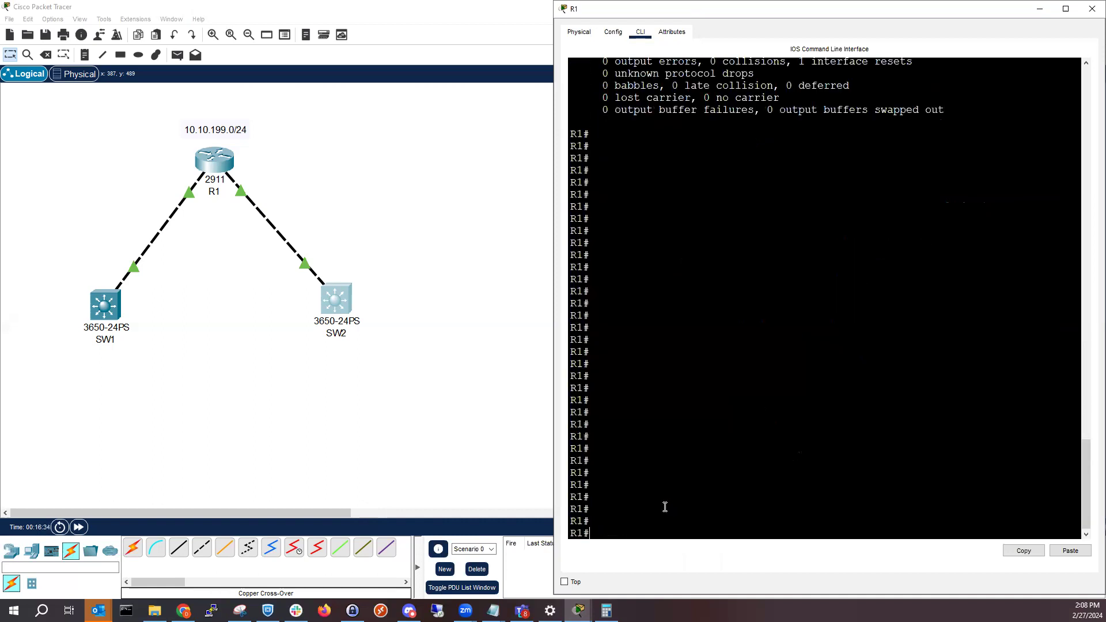
{"action": "key", "text": "Return"}
{"action": "key", "text": "Return"}
{"action": "key", "text": "Return"}
{"action": "key", "text": "Return"}
{"action": "key", "text": "Return"}
{"action": "key", "text": "Return"}
{"action": "type", "text": "co"}
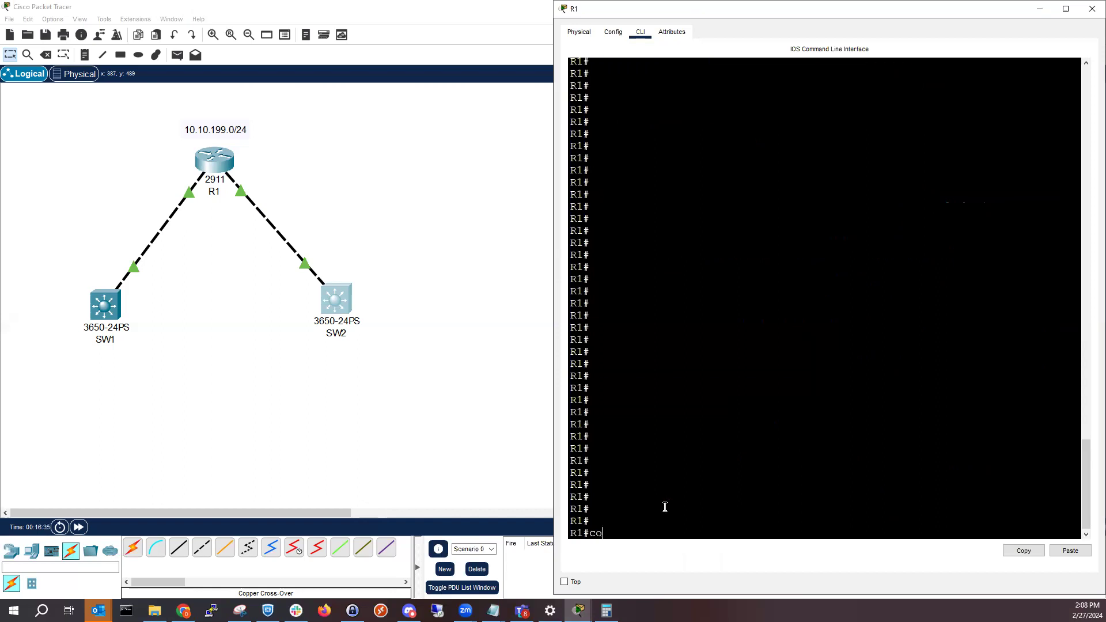
{"action": "type", "text": "nfig t"}
{"action": "key", "text": "Return"}
{"action": "type", "text": "int "}
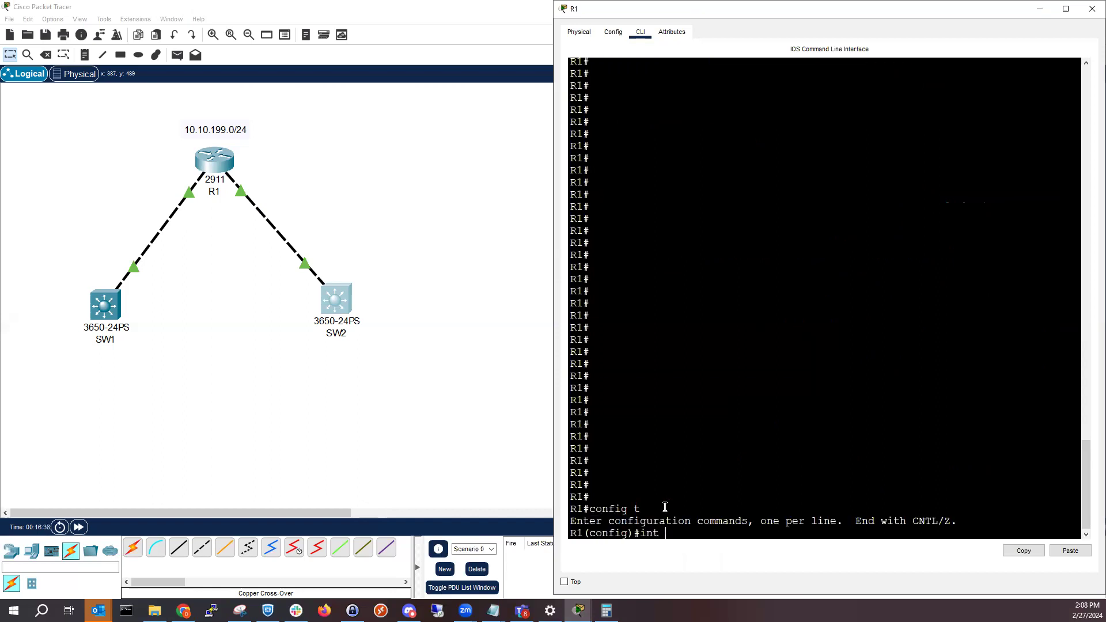
{"action": "type", "text": "gi "}
{"action": "type", "text": "0/"}
{"action": "type", "text": "1"}
{"action": "key", "text": "Return"}
Assign IP address 10.10.199.1 with mask 255.255.255.0 to R1's GigabitEthernet0/1
{"action": "type", "text": "10"}
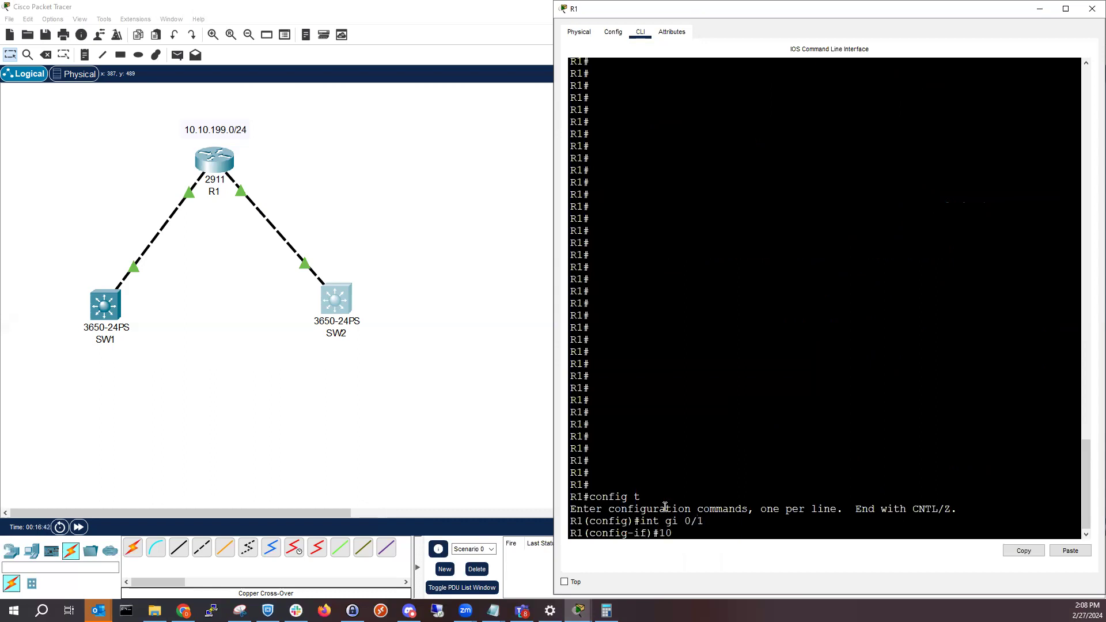
{"action": "key", "text": "BackSpace"}
{"action": "type", "text": "p add"}
{"action": "key", "text": "Tab"}
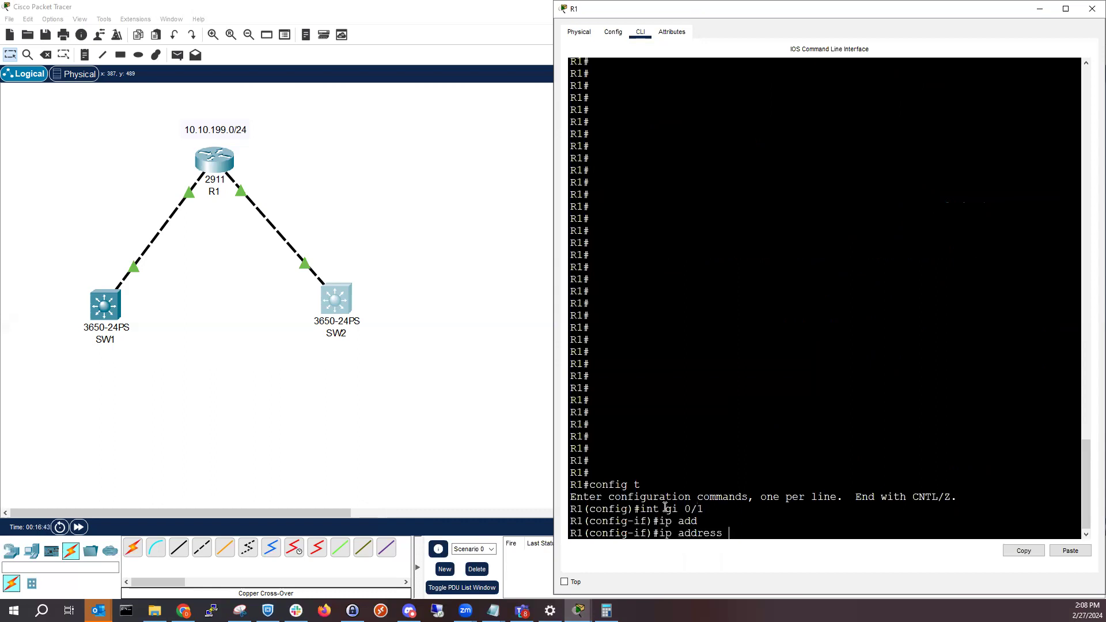
{"action": "type", "text": "10.10.199.1 255.255.255.0"}
{"action": "key", "text": "Return"}
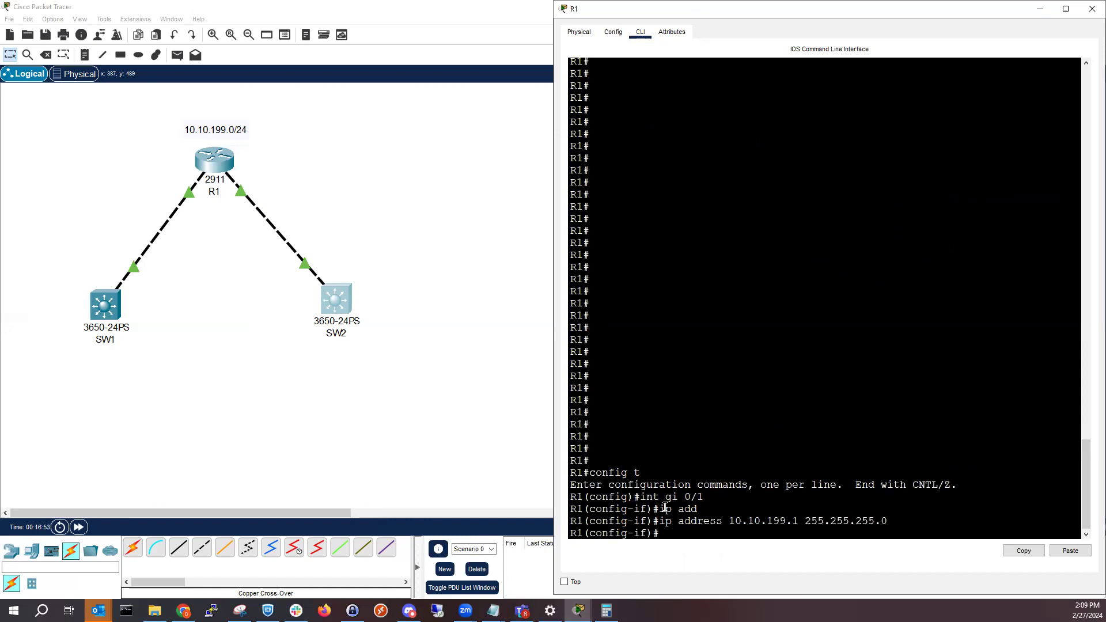
Enable GigabitEthernet0/1 with "no shut" and exit to global configuration mode
{"action": "type", "text": "no shut"}
{"action": "key", "text": "Return"}
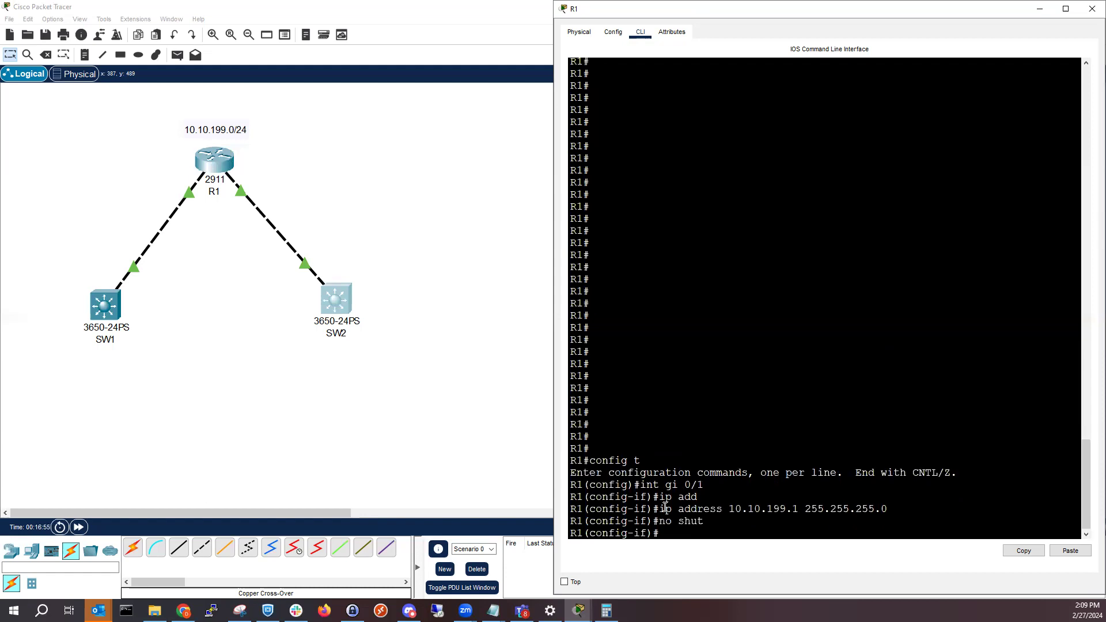
{"action": "type", "text": "exit"}
{"action": "key", "text": "Return"}
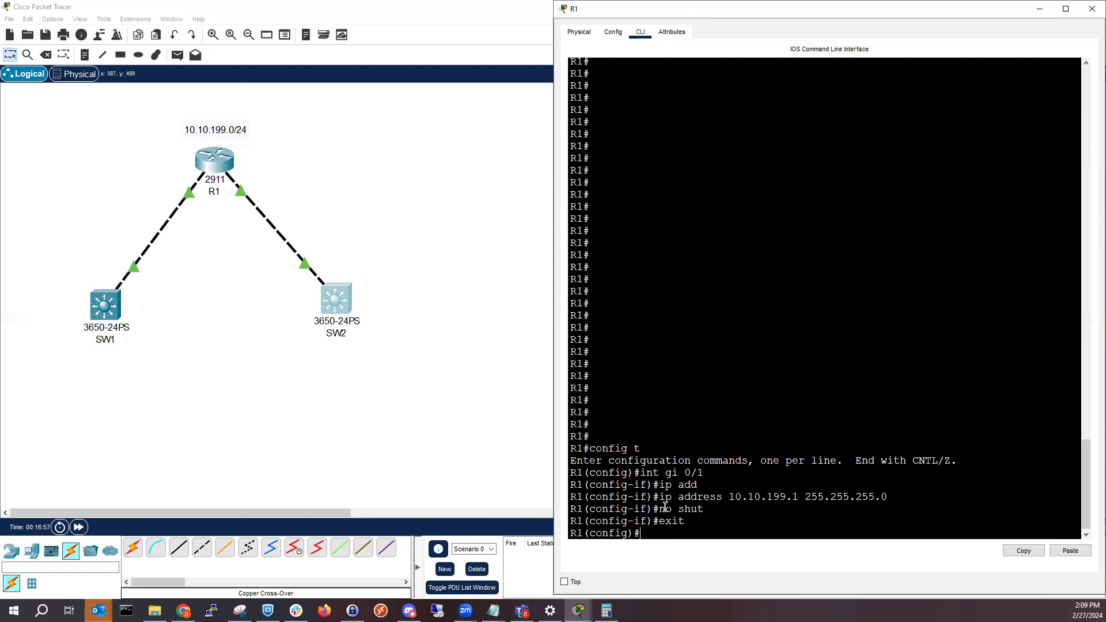
{"action": "key", "text": "Return"}
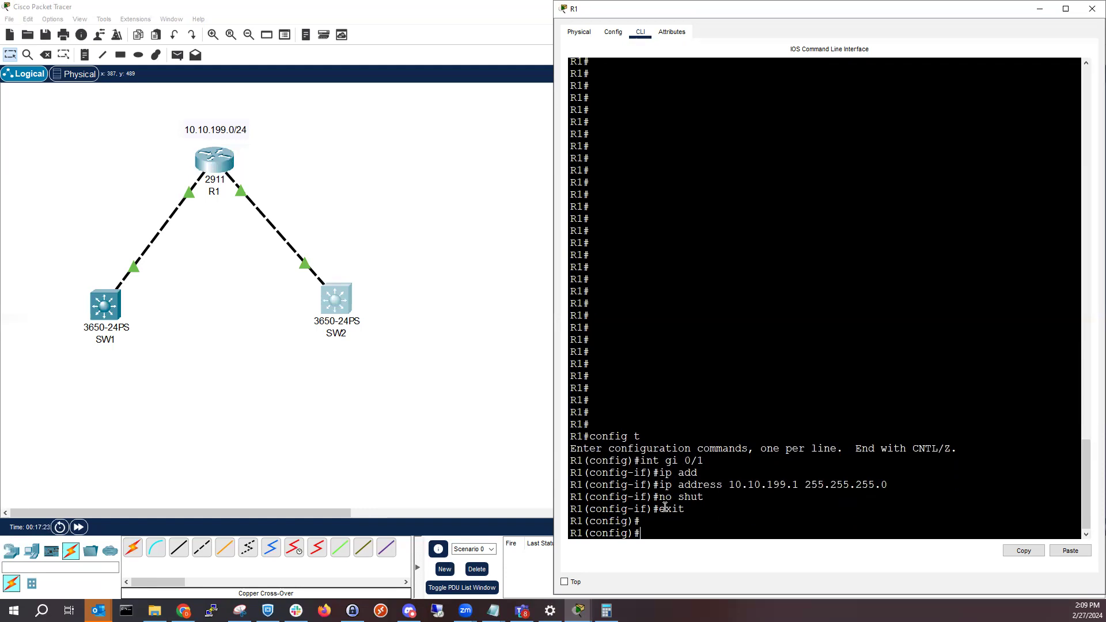
Try to assign IP address 10.10.199.2 with mask 255.255.255.0 to R1's GigabitEthernet0/2
{"action": "type", "text": "int gi 0/2"}
{"action": "key", "text": "Return"}
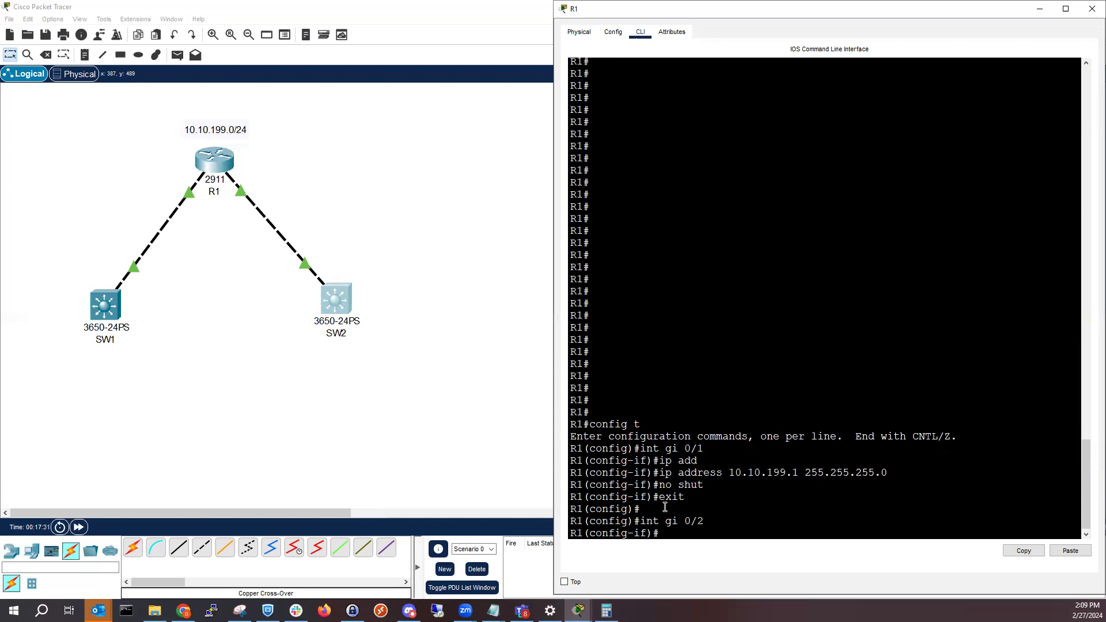
{"action": "type", "text": "ip add"}
{"action": "key", "text": "Tab"}
{"action": "type", "text": "10."}
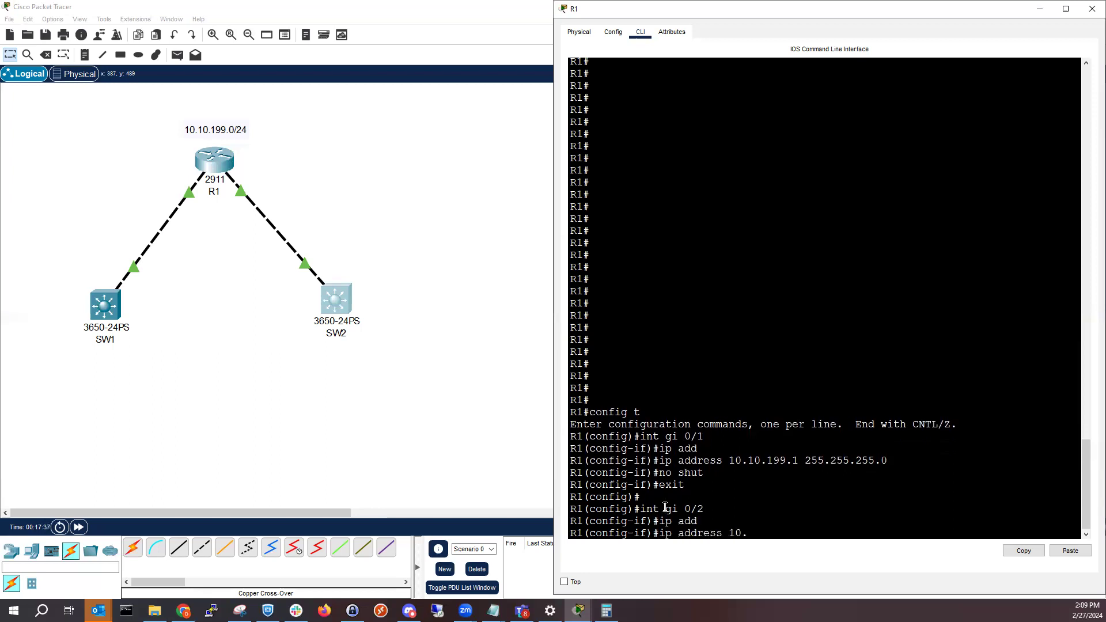
{"action": "type", "text": "10.199.2 255.255.255.0"}
{"action": "key", "text": "Return"}
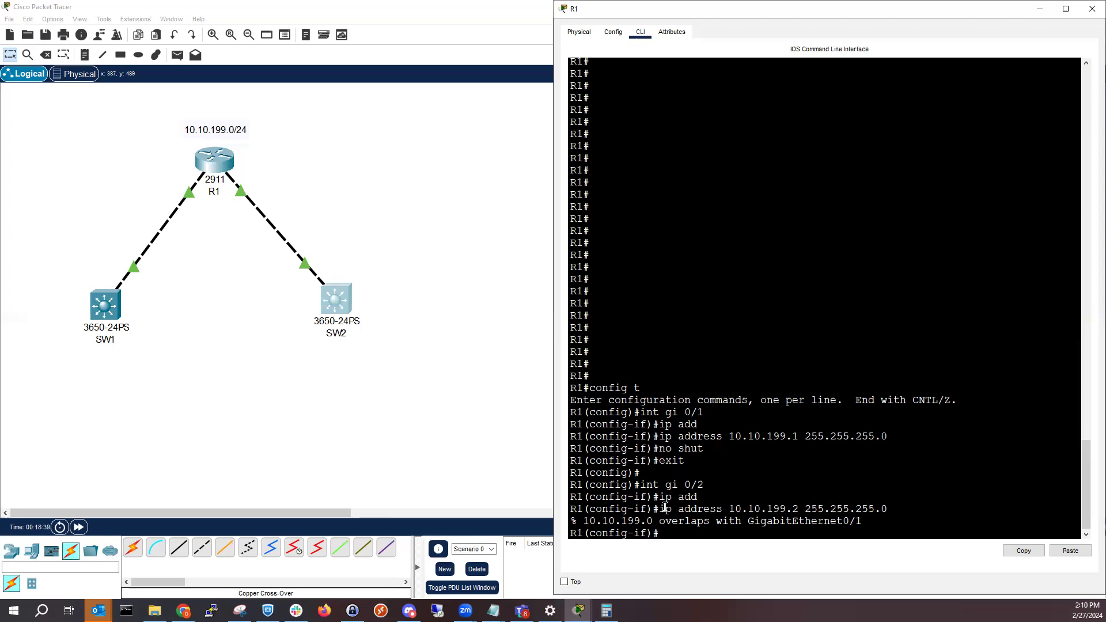
Switch to Calculator, place it beside R1's window, and compute 2^5 minus 2 for the usable host count
{"action": "left_click", "coordinate": [606, 610]}
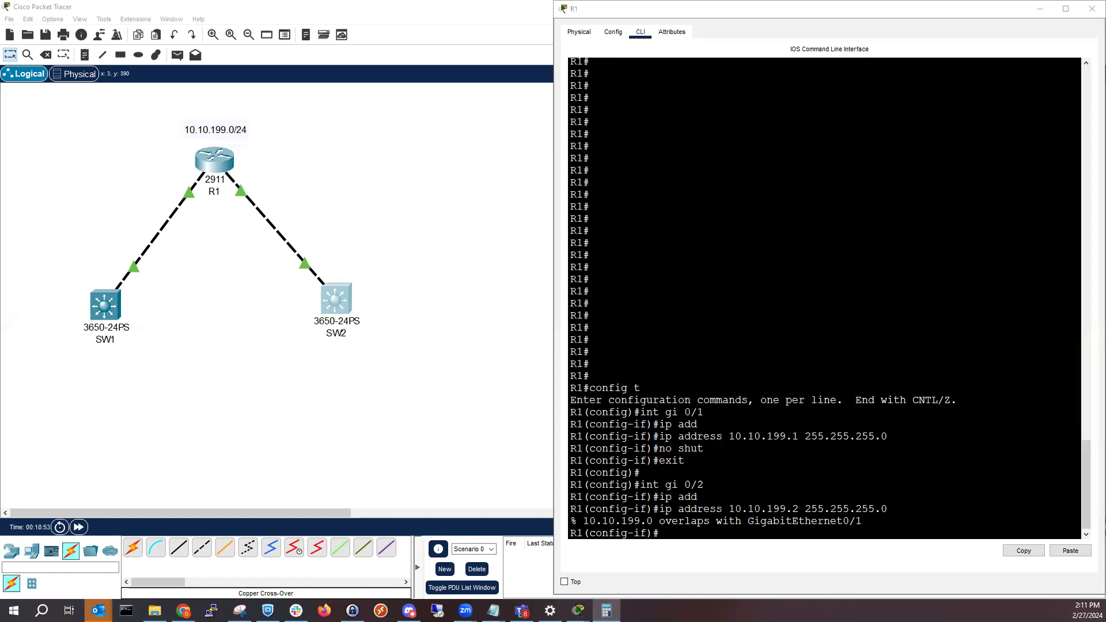
{"action": "left_click_drag", "start_coordinate": [0, 230], "coordinate": [455, 164]}
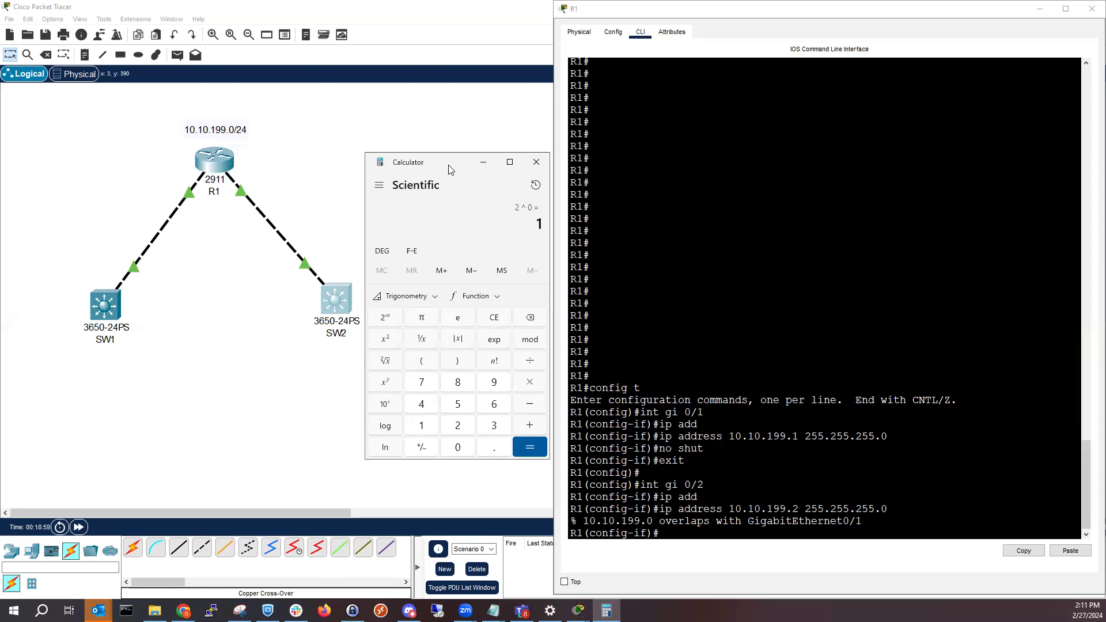
{"action": "left_click", "coordinate": [459, 432]}
{"action": "left_click", "coordinate": [393, 383]}
{"action": "left_click", "coordinate": [458, 405]}
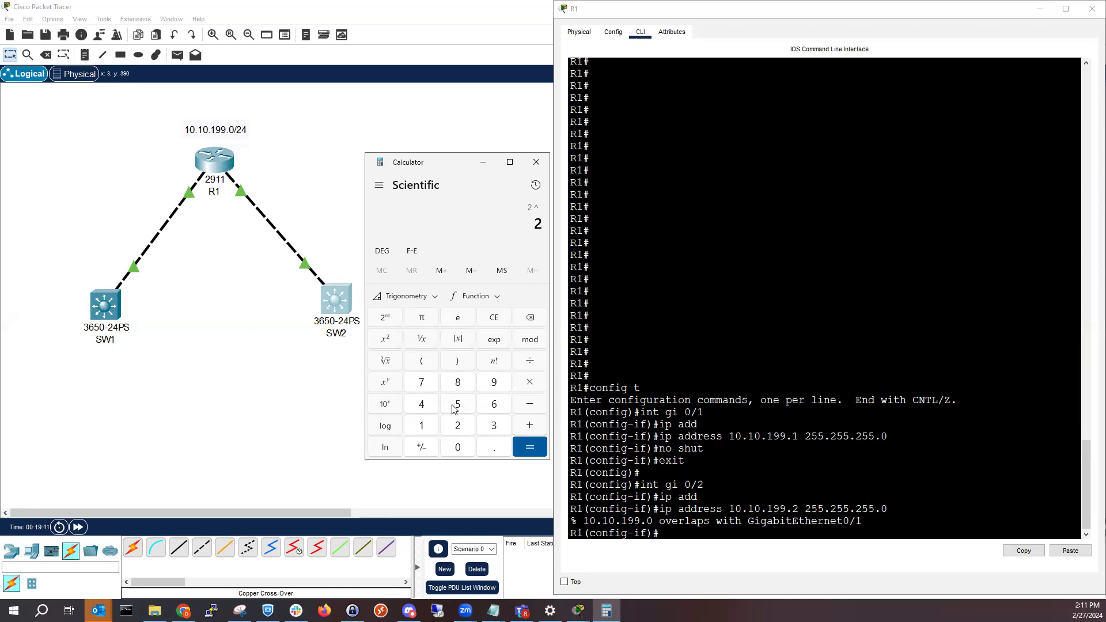
{"action": "left_click", "coordinate": [520, 450]}
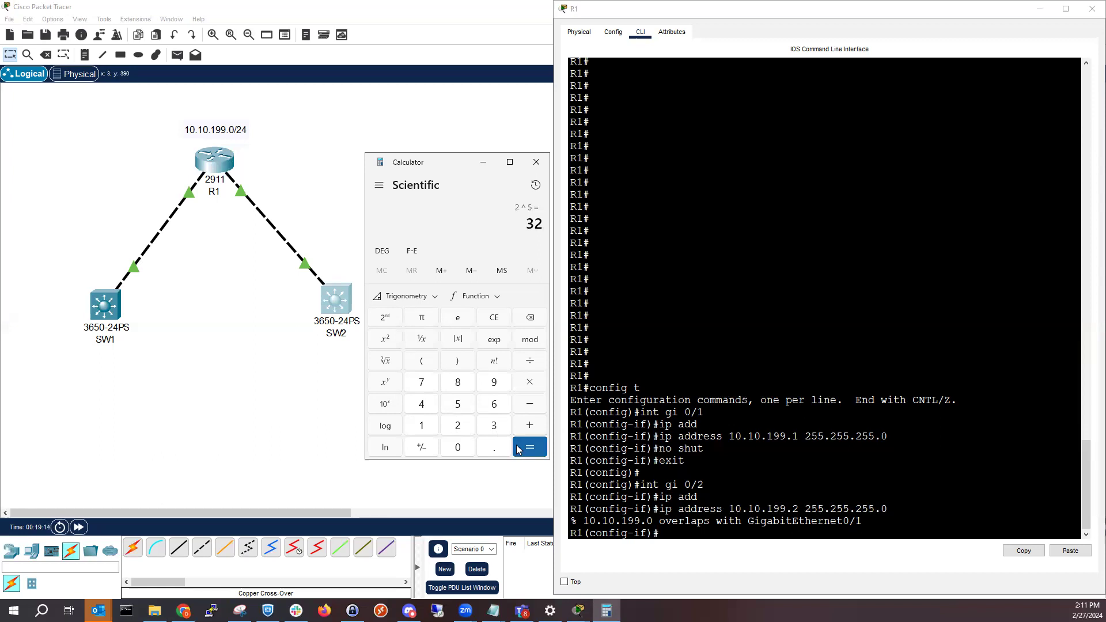
{"action": "left_click", "coordinate": [535, 406]}
{"action": "left_click", "coordinate": [464, 427]}
{"action": "left_click", "coordinate": [522, 452]}
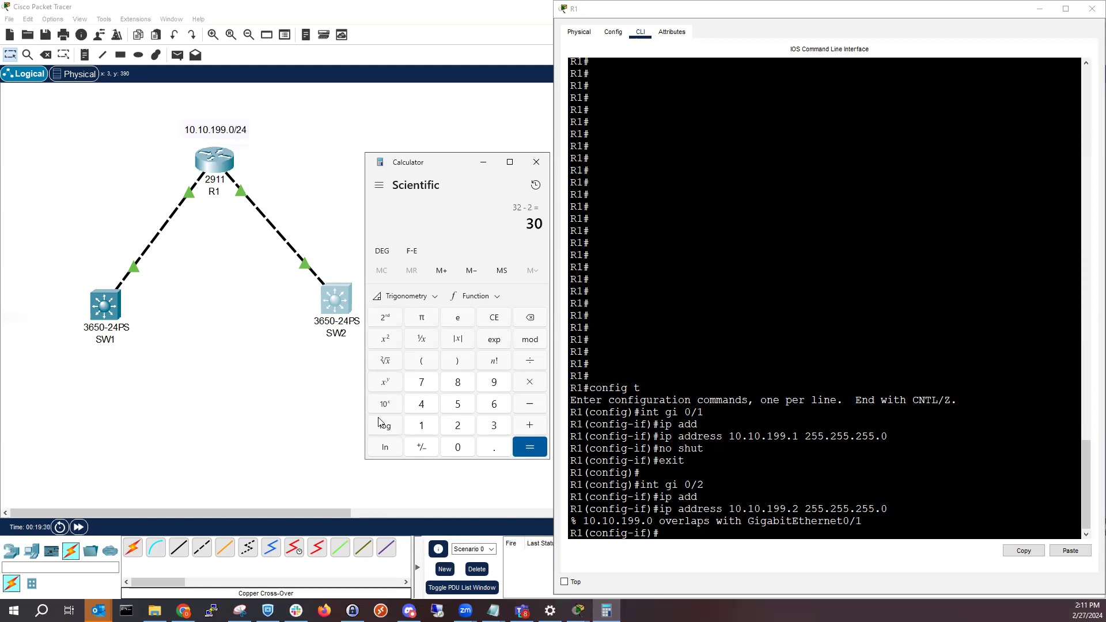
Compute 2^7 minus 2 to get the usable host count of a subnet with seven host bits
{"action": "left_click", "coordinate": [458, 429]}
{"action": "key", "text": "asciicircum"}
{"action": "left_click", "coordinate": [431, 386]}
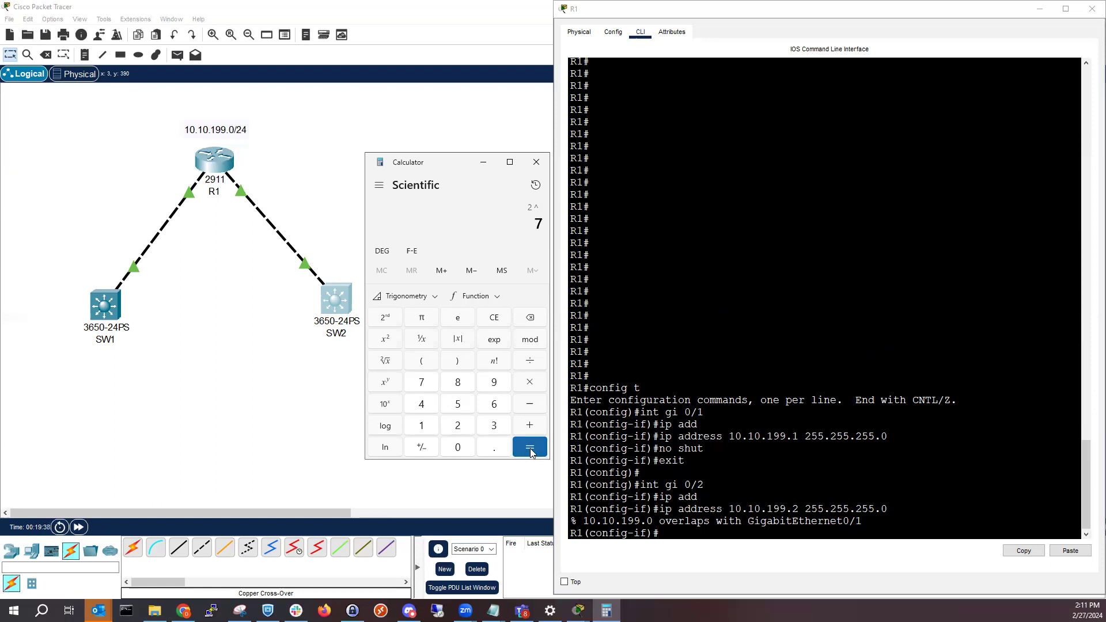
{"action": "left_click", "coordinate": [530, 450]}
{"action": "left_click", "coordinate": [532, 407]}
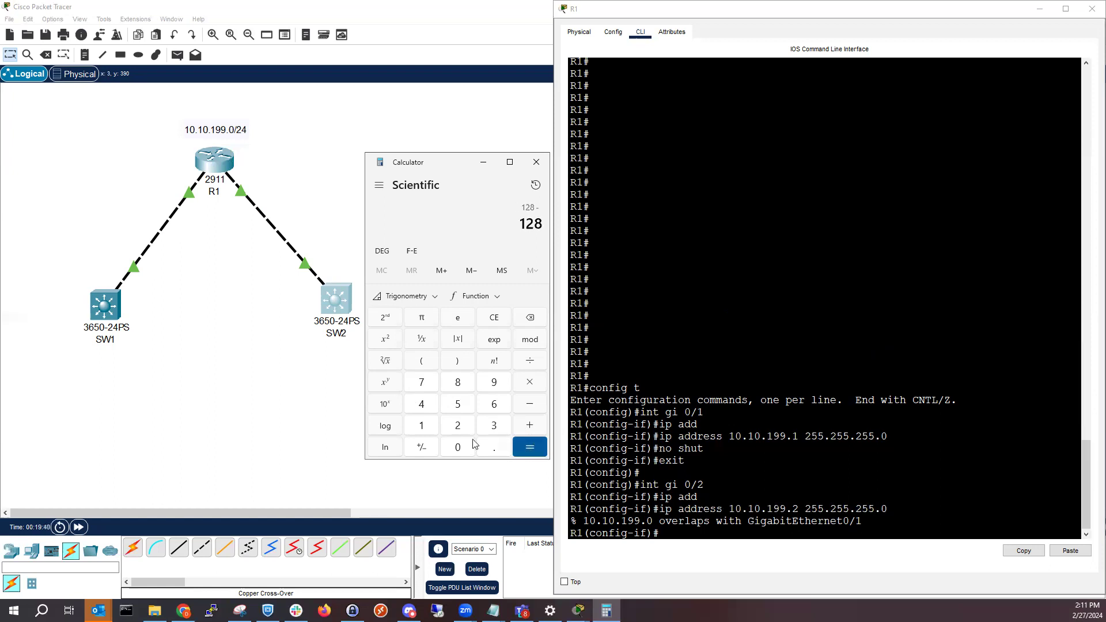
{"action": "left_click", "coordinate": [466, 431]}
{"action": "left_click", "coordinate": [539, 442]}
Return to R1's CLI and exit the configuration of GigabitEthernet0/2
{"action": "left_click", "coordinate": [716, 494]}
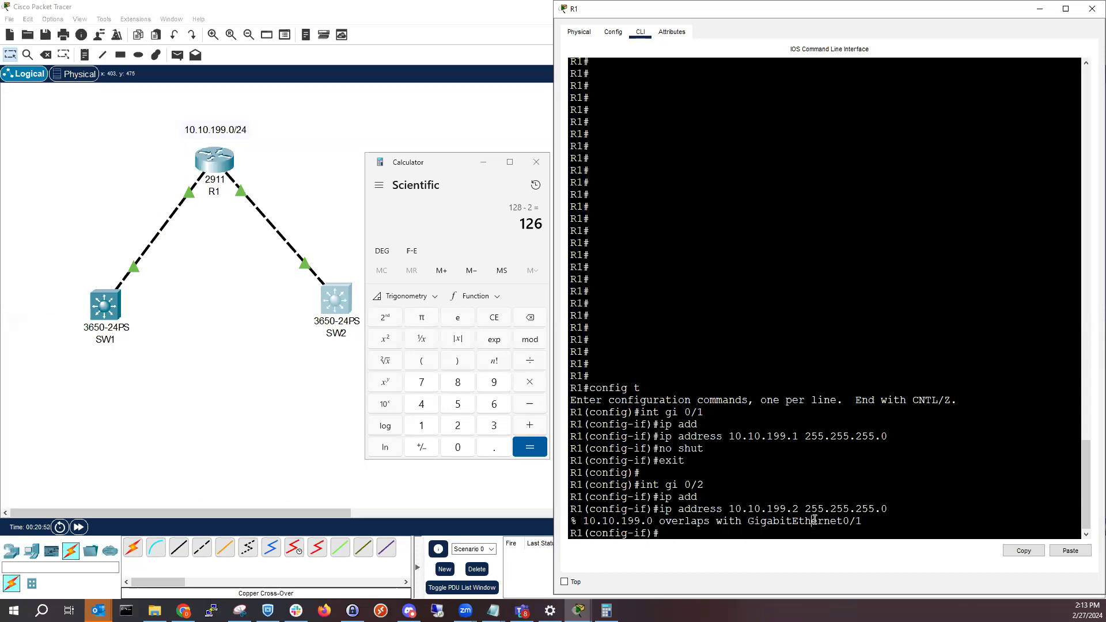
{"action": "type", "text": "exit"}
{"action": "key", "text": "Return"}
{"action": "key", "text": "Return"}
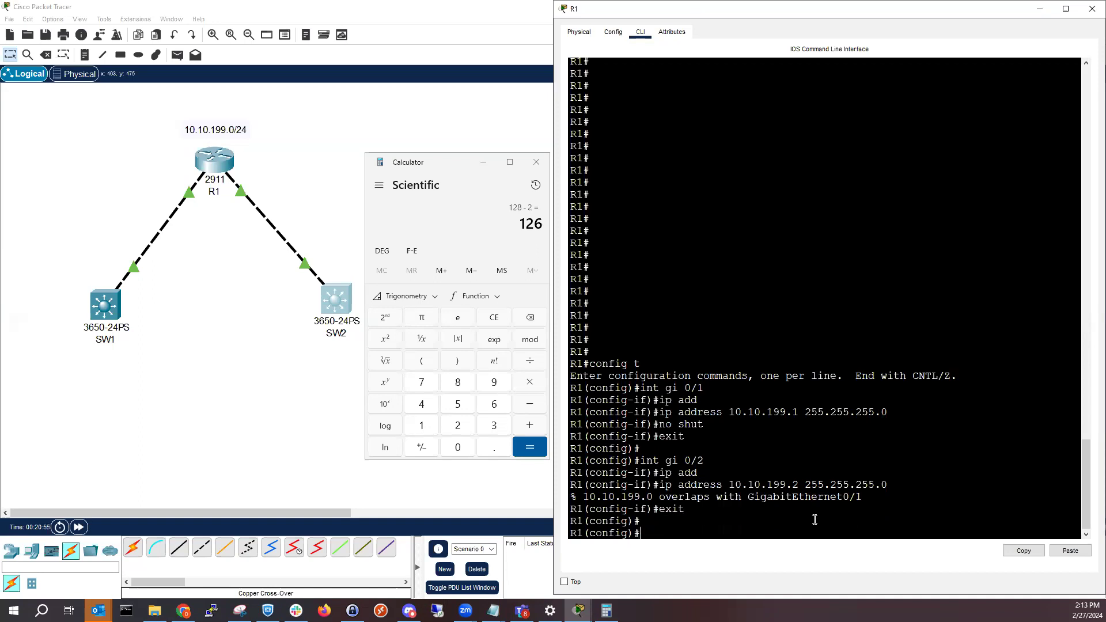
Remove the IP address from R1's GigabitEthernet0/1 with "no ip address"
{"action": "type", "text": "int gi 0/1"}
{"action": "key", "text": "Return"}
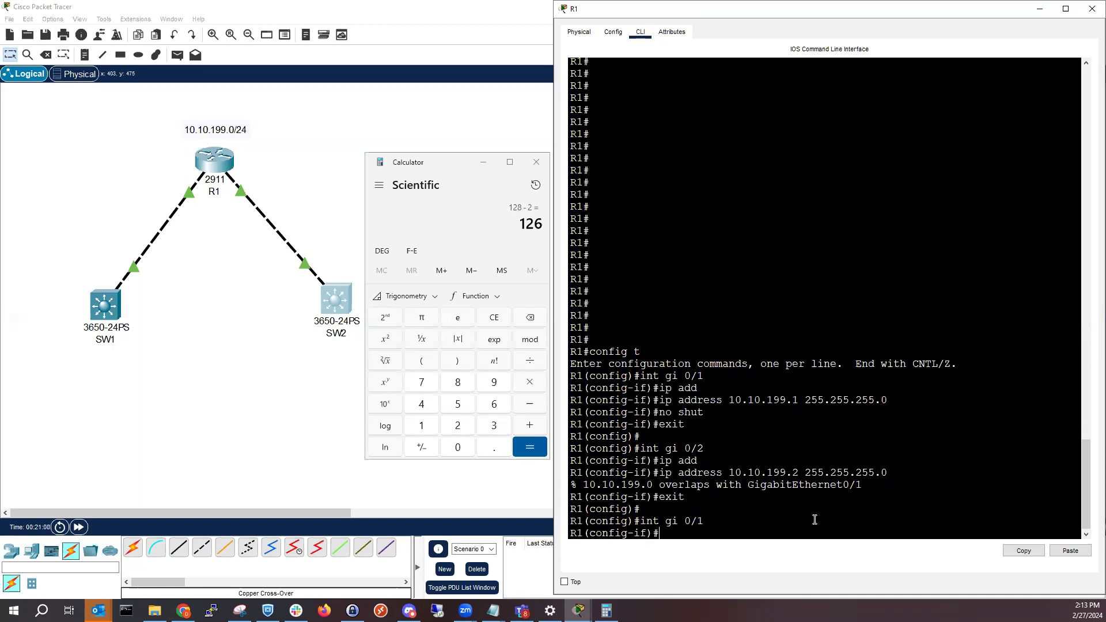
{"action": "type", "text": "no ip add"}
{"action": "key", "text": "Tab"}
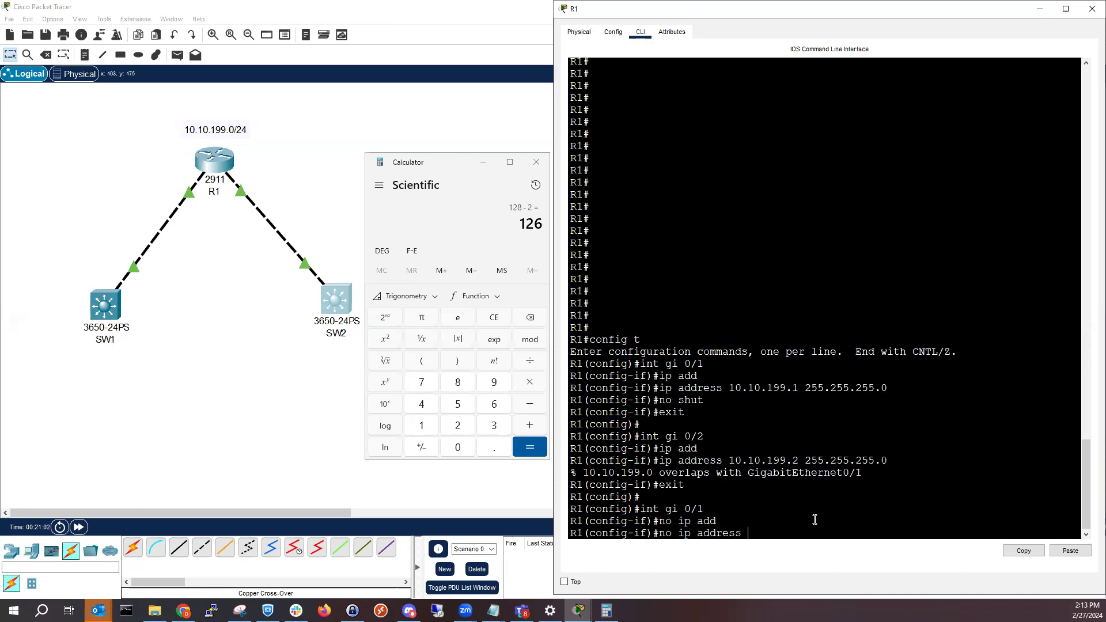
{"action": "key", "text": "Return"}
Try to show GigabitEthernet0/1's running configuration with "do sh run int gi 0/1"
{"action": "type", "text": "ip"}
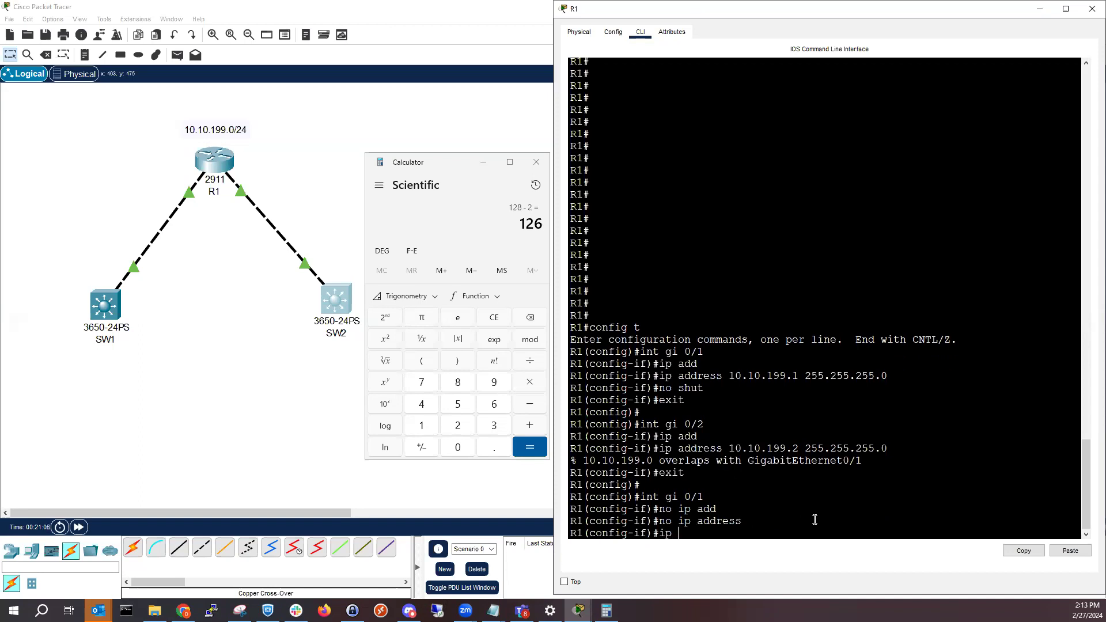
{"action": "key", "text": "BackSpace"}
{"action": "key", "text": "BackSpace"}
{"action": "key", "text": "BackSpace"}
{"action": "type", "text": "e"}
{"action": "key", "text": "BackSpace"}
{"action": "type", "text": "do sh run int gi 0/1"}
{"action": "key", "text": "Return"}
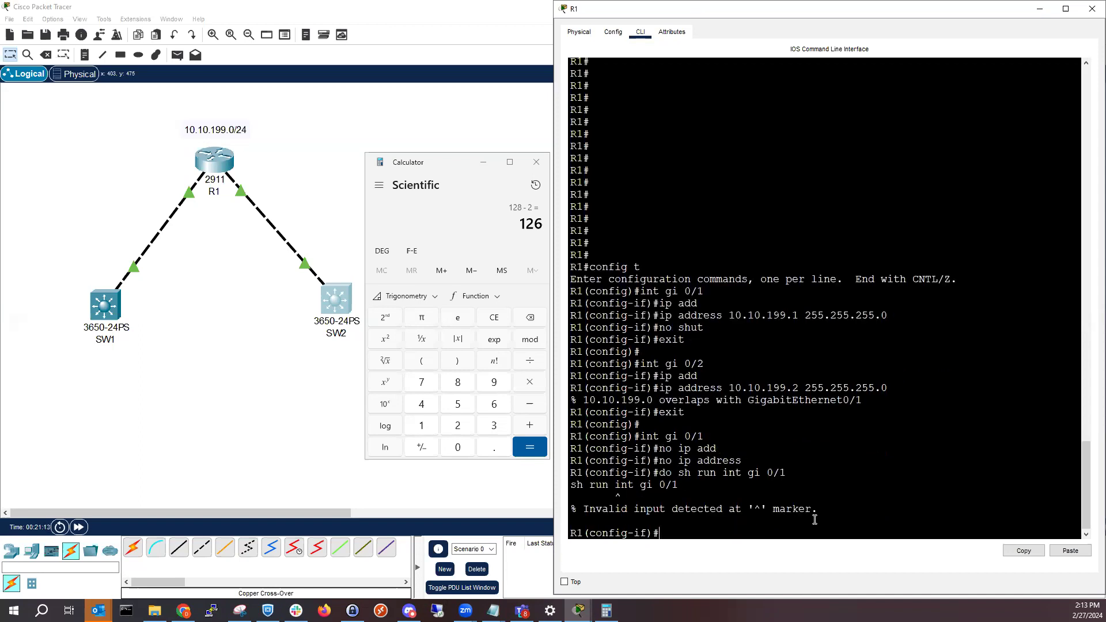
Leave R1's interface configuration with "end" to return to privileged EXEC mode
{"action": "type", "text": "end"}
{"action": "key", "text": "Return"}
{"action": "type", "text": "s"}
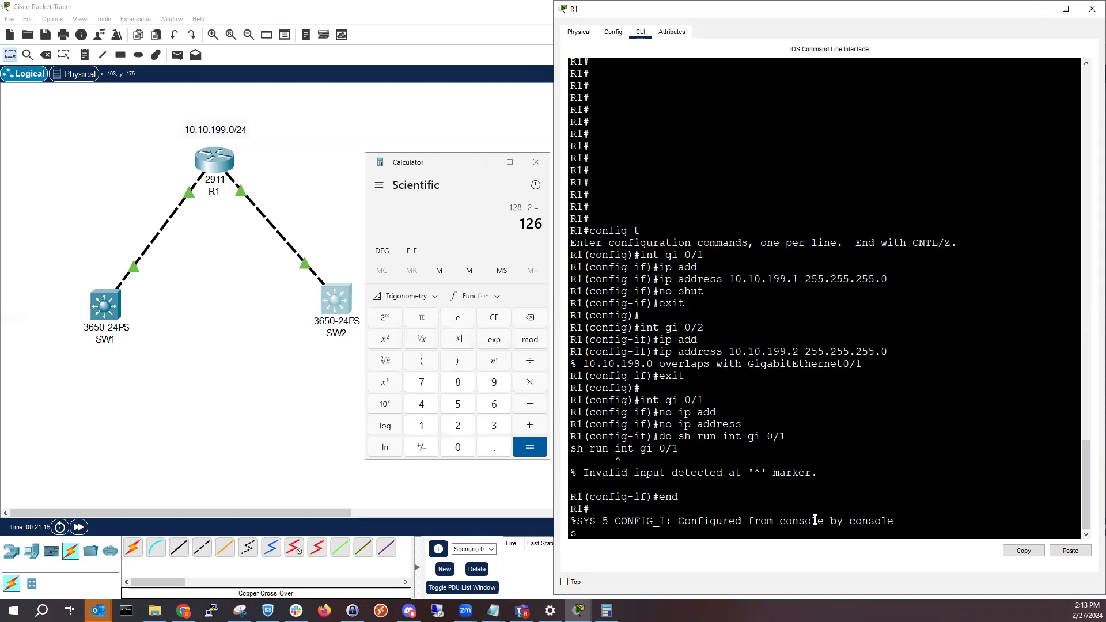
{"action": "key", "text": "BackSpace"}
{"action": "key", "text": "Return"}
{"action": "key", "text": "Return"}
{"action": "key", "text": "Return"}
Display R1's interface summary with "show ip int brief" and check the IP-Address column
{"action": "type", "text": "show "}
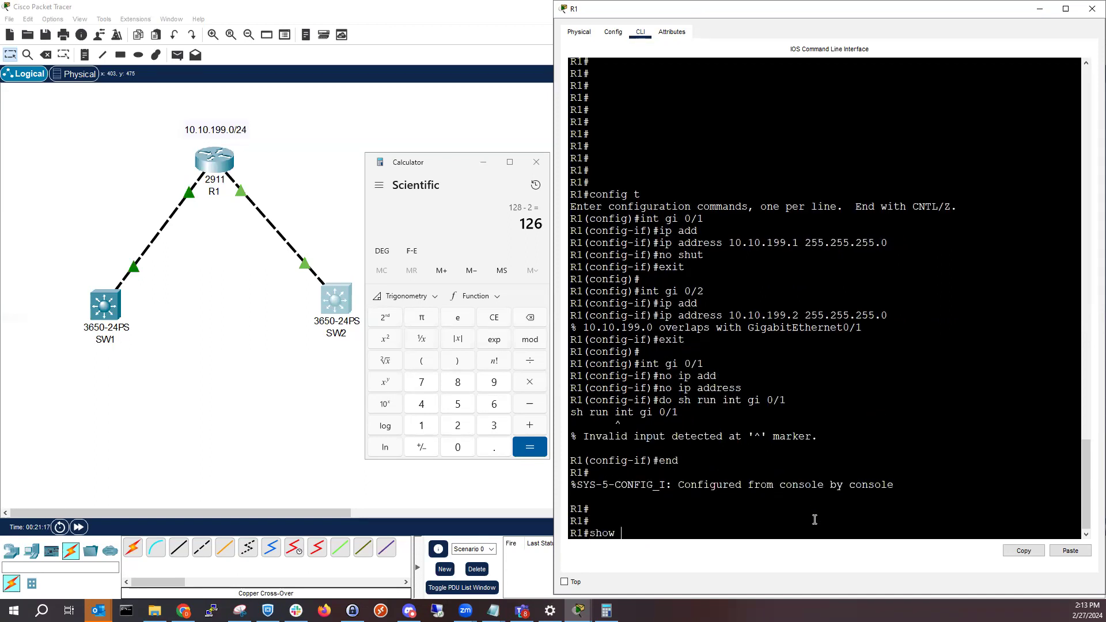
{"action": "type", "text": "run"}
{"action": "key", "text": "BackSpace"}
{"action": "key", "text": "BackSpace"}
{"action": "key", "text": "BackSpace"}
{"action": "type", "text": "ip int brie"}
{"action": "type", "text": "f"}
{"action": "key", "text": "Return"}
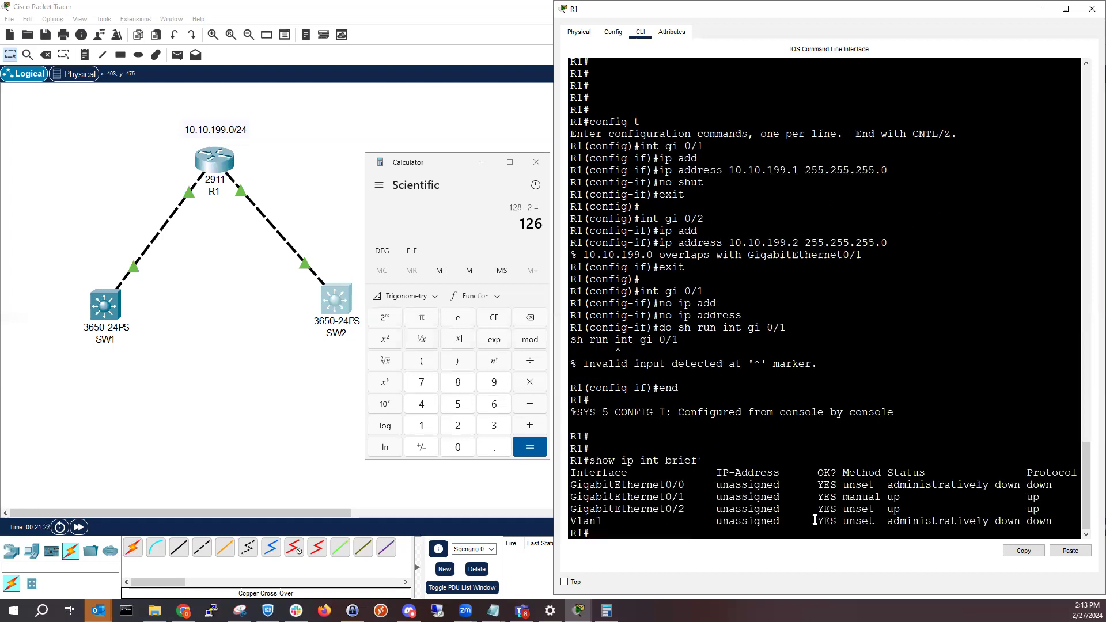
{"action": "left_click_drag", "start_coordinate": [786, 473], "coordinate": [709, 472]}
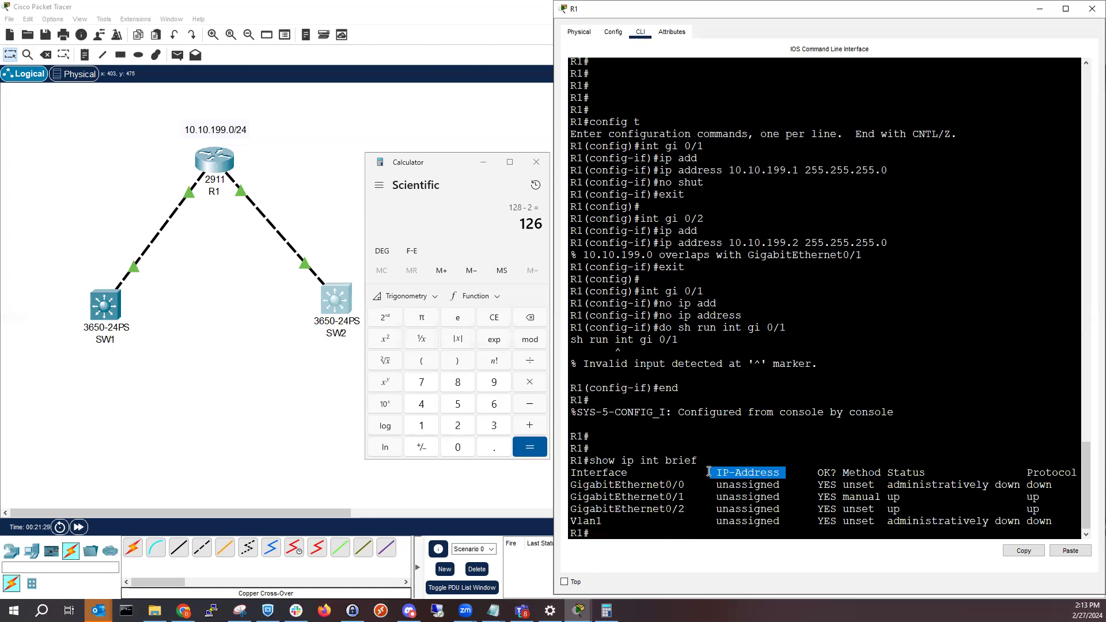
{"action": "left_click", "coordinate": [667, 532]}
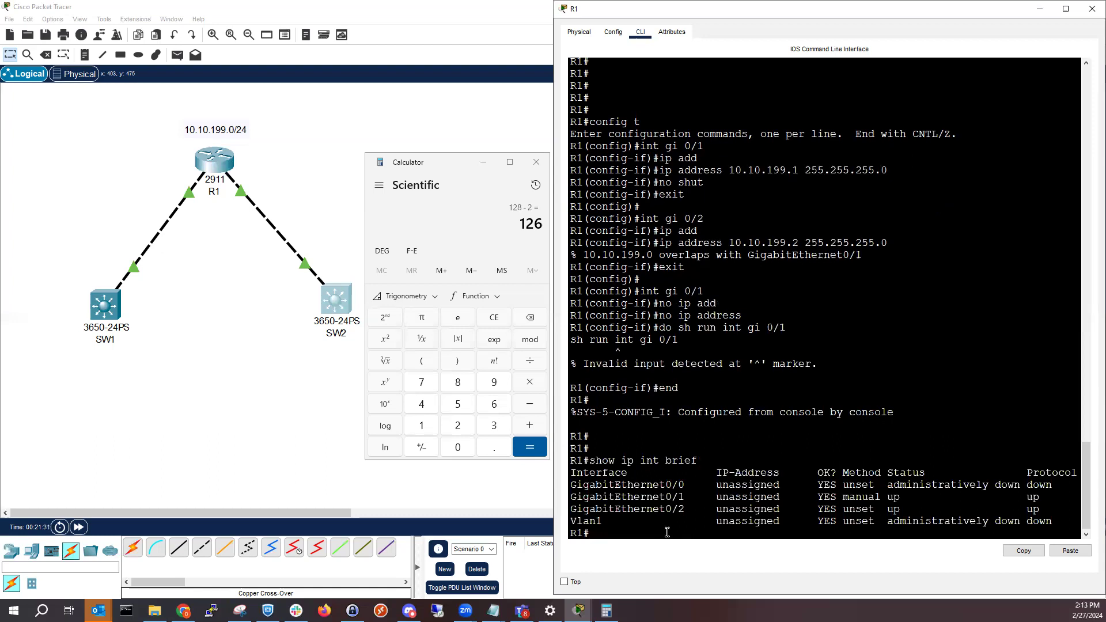
Enter global configuration mode on R1 and open the configuration of GigabitEthernet0/1
{"action": "type", "text": "config t"}
{"action": "key", "text": "Return"}
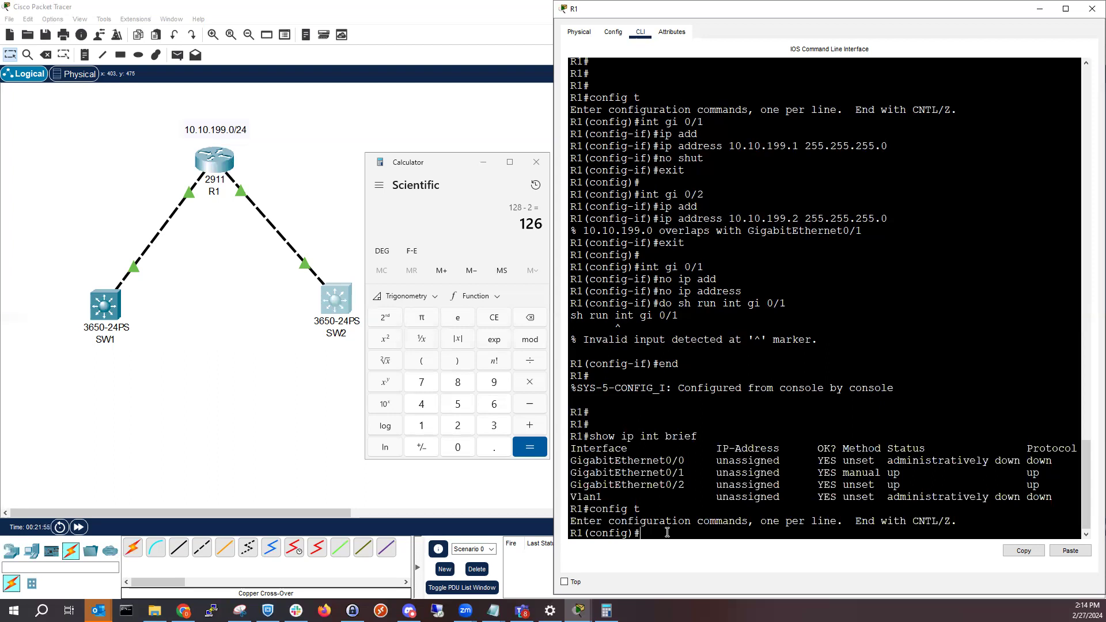
{"action": "type", "text": "int gi 0/1"}
{"action": "key", "text": "Return"}
Assign IP address 10.10.199.1 with mask 255.255.255.128 to GigabitEthernet0/1
{"action": "type", "text": "ip add"}
{"action": "key", "text": "Tab"}
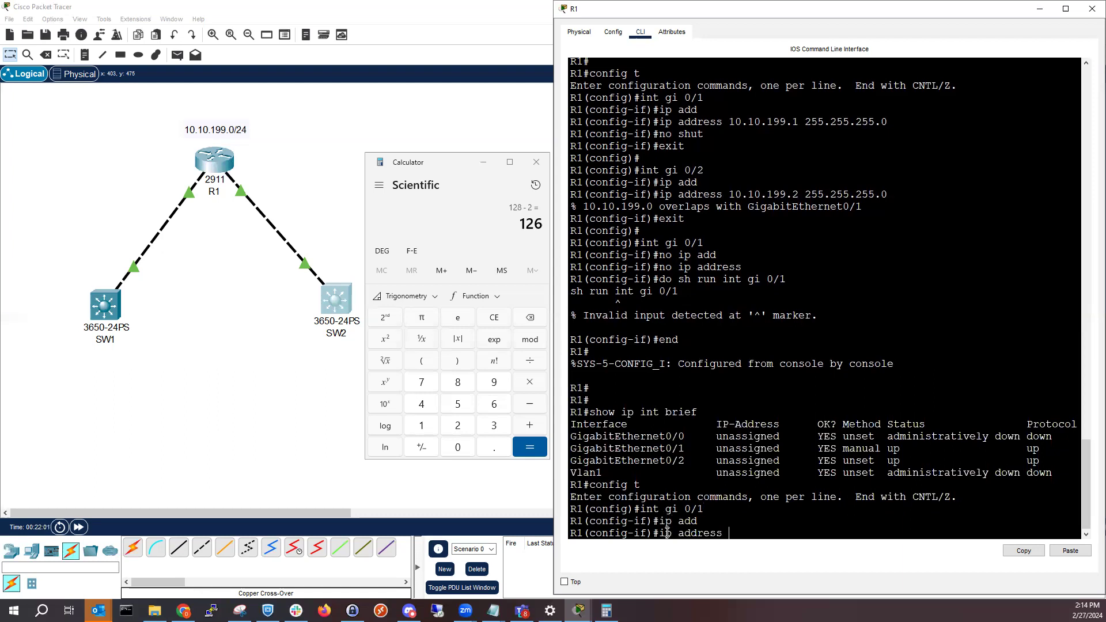
{"action": "type", "text": "10.10.199.1"}
{"action": "type", "text": "255.255.255.12"}
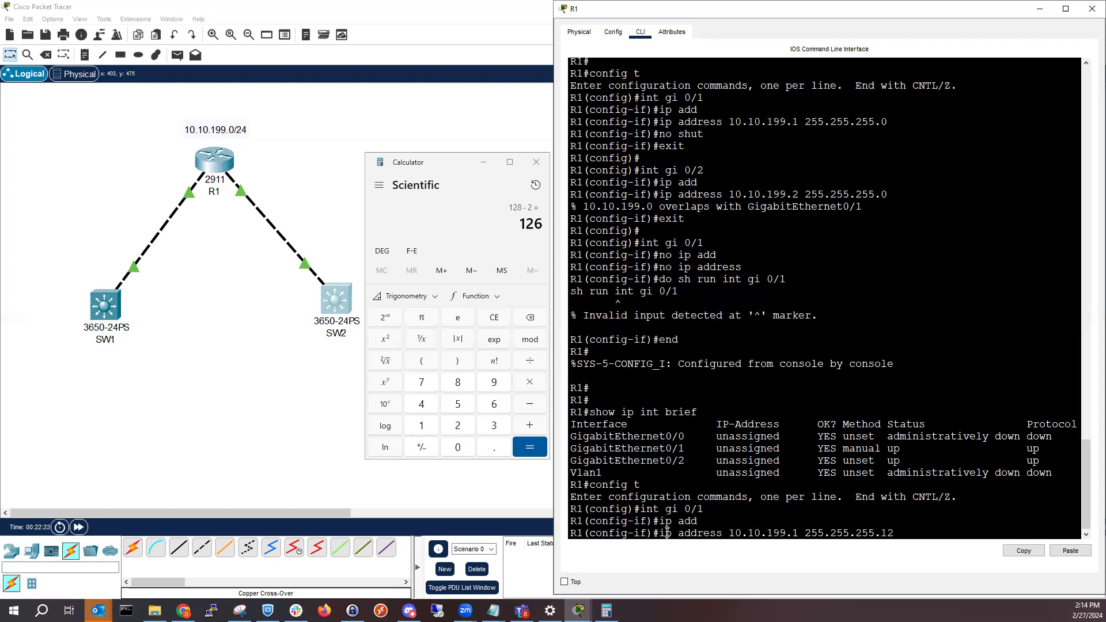
{"action": "type", "text": "8"}
{"action": "key", "text": "Return"}
Exit the configuration of GigabitEthernet0/1 back to global configuration mode
{"action": "type", "text": "no s"}
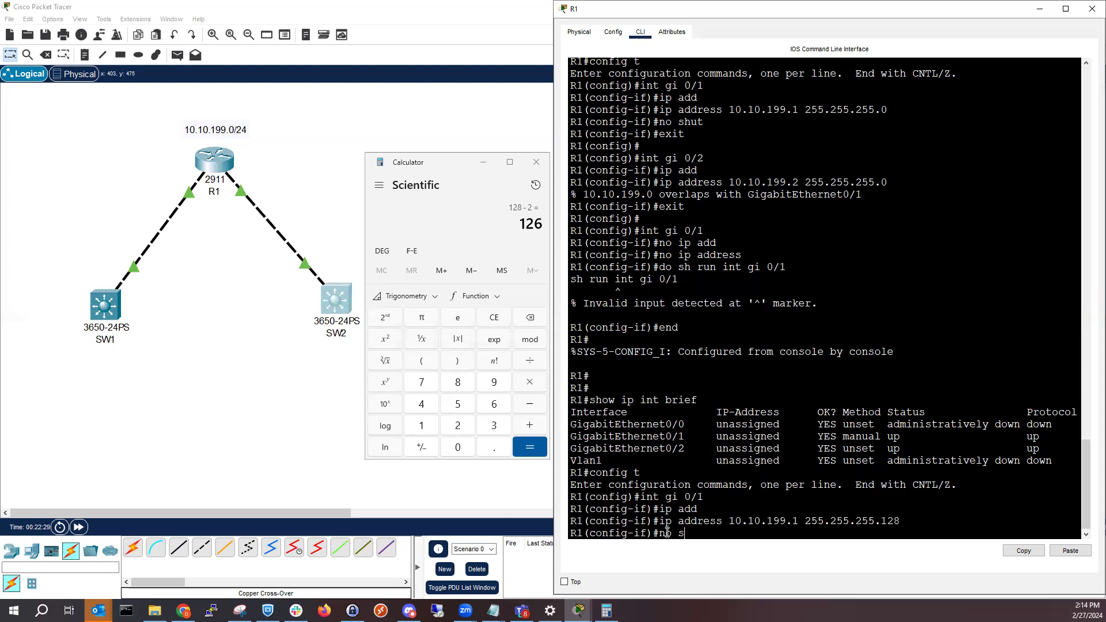
{"action": "key", "text": "BackSpace"}
{"action": "key", "text": "BackSpace"}
{"action": "key", "text": "BackSpace"}
{"action": "key", "text": "BackSpace"}
{"action": "type", "text": "exit"}
{"action": "key", "text": "Return"}
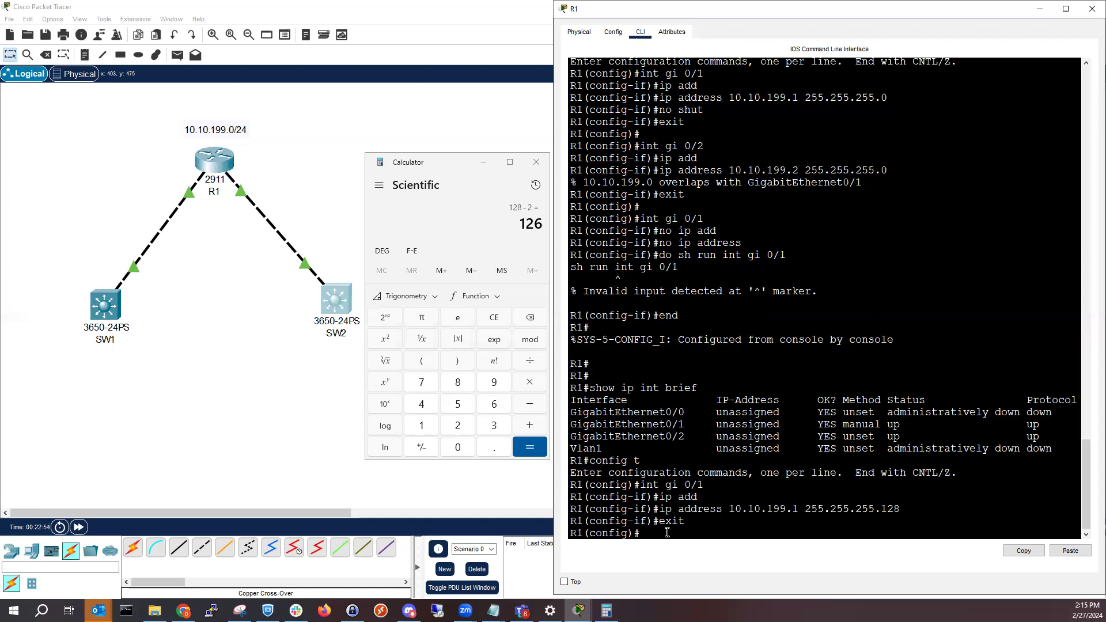
Open the configuration of R1's GigabitEthernet0/2 with "int gi 0/2"
{"action": "type", "text": "in"}
{"action": "type", "text": "y gi"}
{"action": "key", "text": "BackSpace"}
{"action": "key", "text": "BackSpace"}
{"action": "key", "text": "BackSpace"}
{"action": "key", "text": "BackSpace"}
{"action": "key", "text": "BackSpace"}
{"action": "type", "text": "t"}
{"action": "type", "text": " 0/"}
{"action": "key", "text": "BackSpace"}
{"action": "type", "text": "gi 0/2"}
{"action": "key", "text": "Return"}
Assign IP address 10.10.199.129 with mask 255.255.255.128 to GigabitEthernet0/2
{"action": "type", "text": "ip add"}
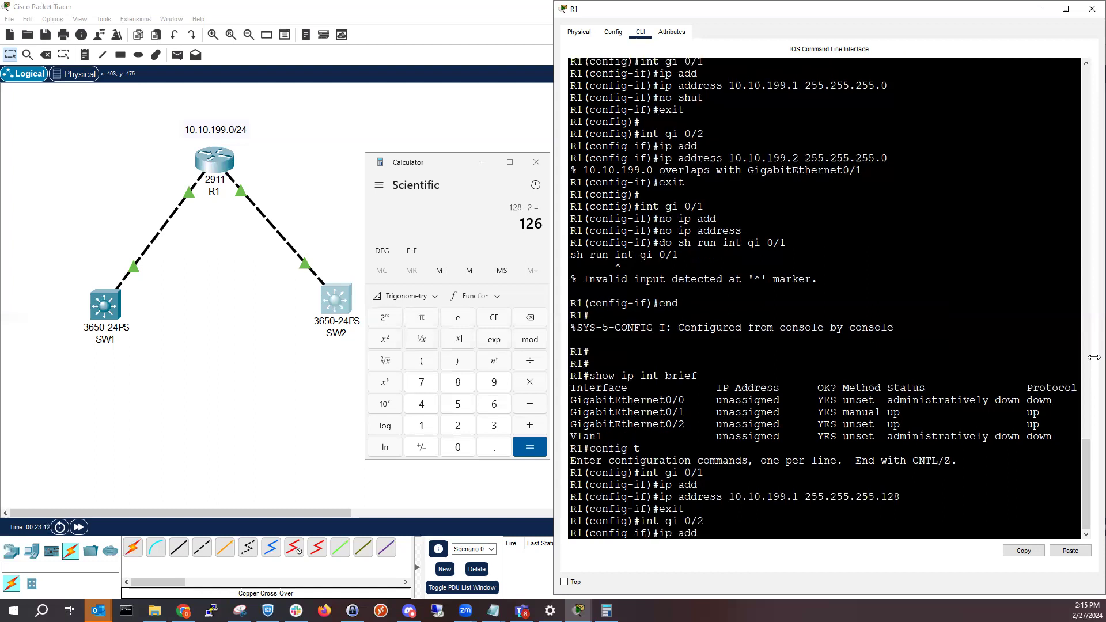
{"action": "key", "text": "Tab"}
{"action": "type", "text": "10."}
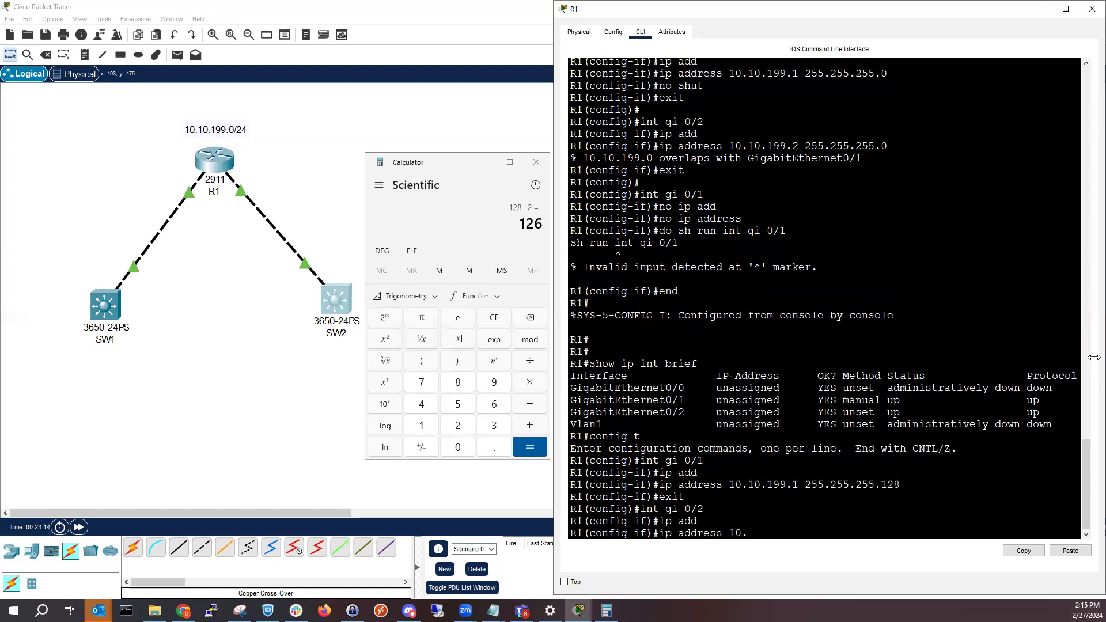
{"action": "type", "text": "10.199.12"}
{"action": "type", "text": "9 255.255.255.1288"}
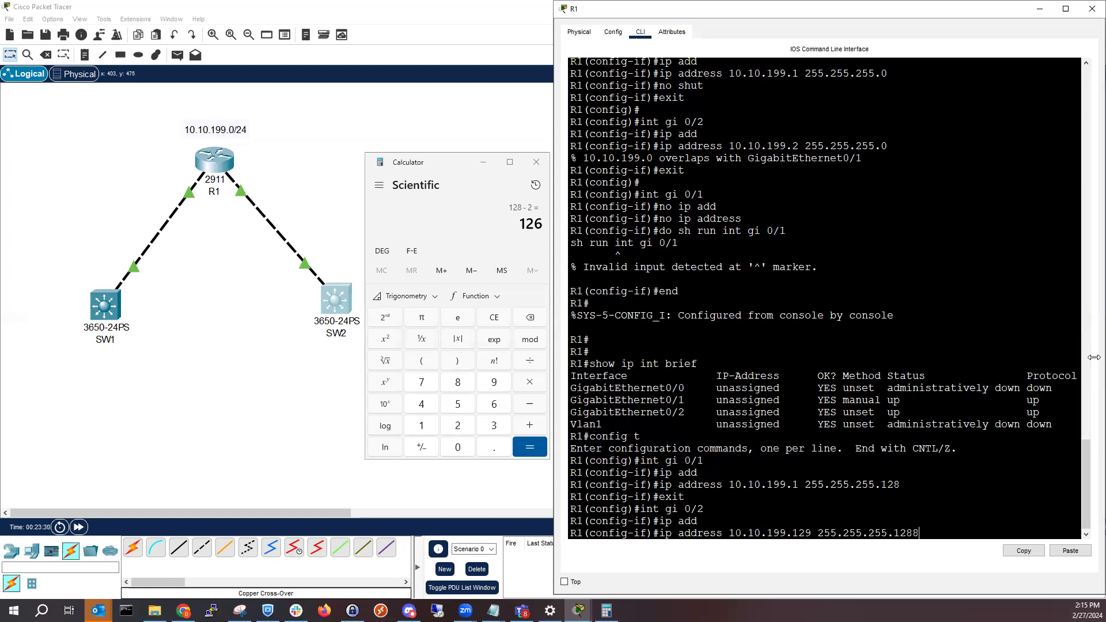
{"action": "key", "text": "BackSpace"}
{"action": "key", "text": "Return"}
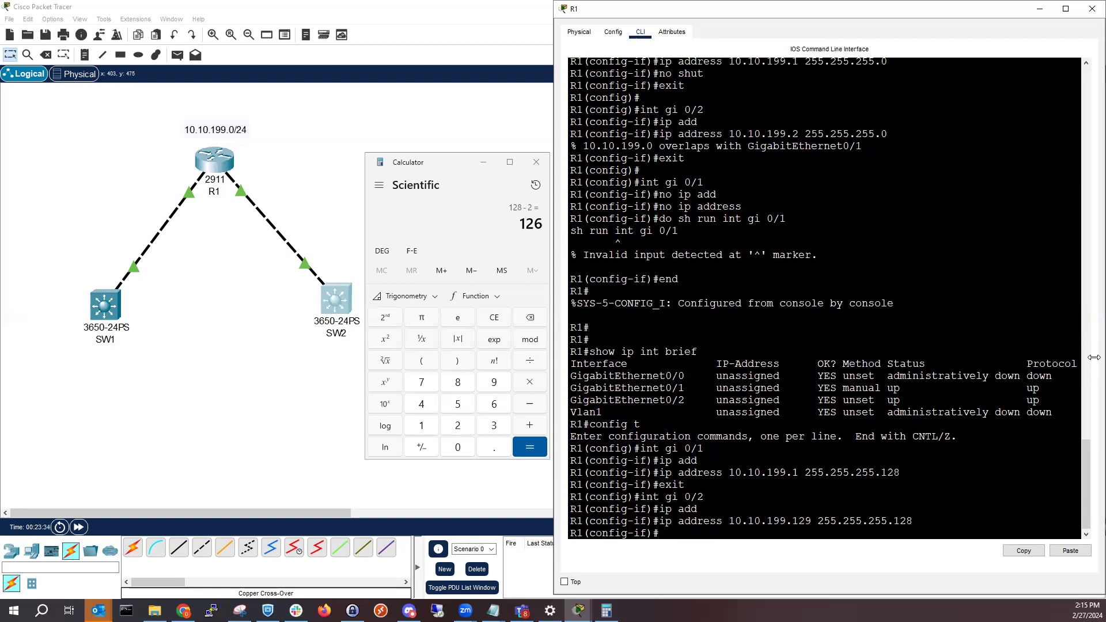
Enable GigabitEthernet0/2 with "no shut" and leave R1's configuration mode
{"action": "type", "text": "no shut"}
{"action": "key", "text": "Return"}
{"action": "type", "text": "exi"}
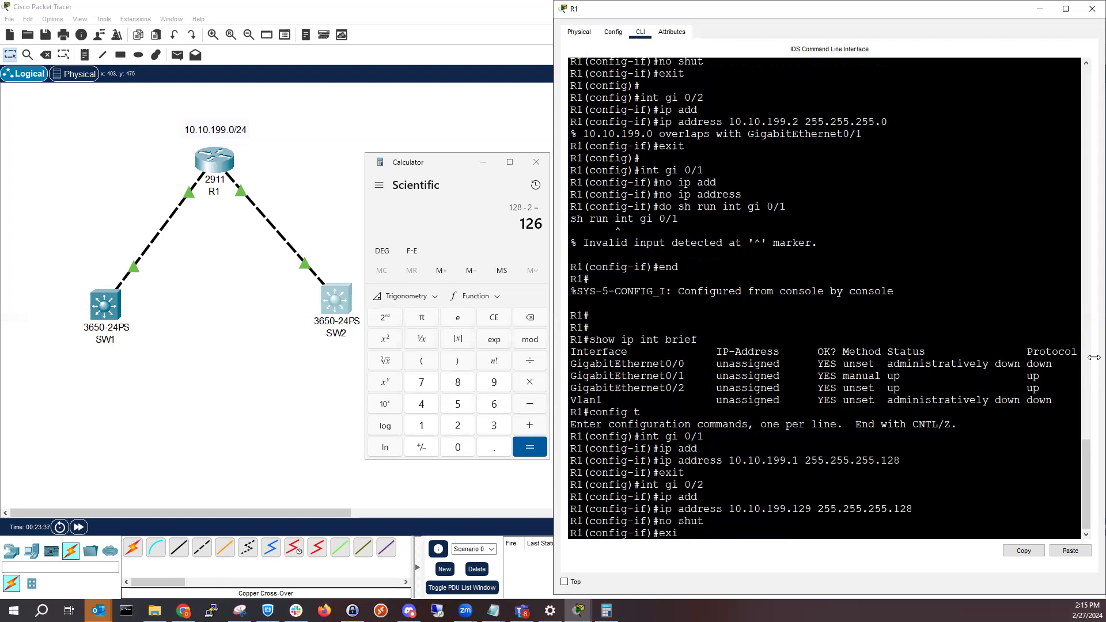
{"action": "type", "text": "t"}
{"action": "key", "text": "Return"}
{"action": "key", "text": "Return"}
{"action": "type", "text": "end"}
{"action": "key", "text": "Return"}
Scroll R1's old output away with blank lines and check both interface addresses with "show ip int brief"
{"action": "key", "text": "Return"}
{"action": "key", "text": "Return"}
{"action": "key", "text": "Return"}
{"action": "key", "text": "Return"}
{"action": "key", "text": "Return"}
{"action": "key", "text": "Return"}
{"action": "key", "text": "Return"}
{"action": "key", "text": "Return"}
{"action": "key", "text": "Return"}
{"action": "key", "text": "Return"}
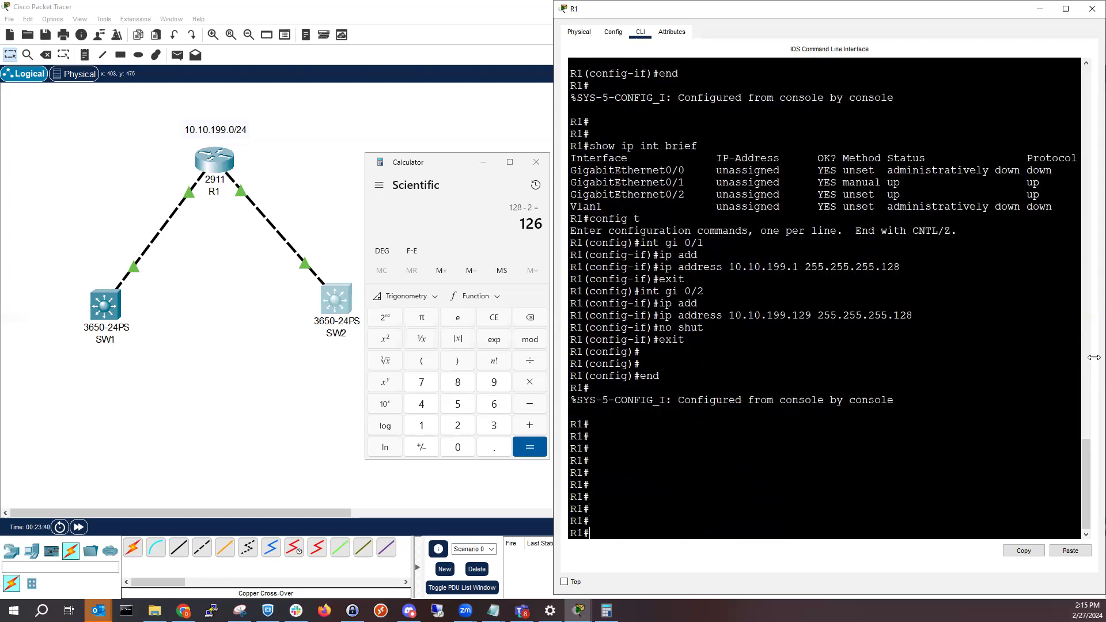
{"action": "key", "text": "Return"}
{"action": "key", "text": "Return"}
{"action": "key", "text": "Return"}
{"action": "key", "text": "Return"}
{"action": "key", "text": "Return"}
{"action": "key", "text": "Return"}
{"action": "key", "text": "Return"}
{"action": "key", "text": "Return"}
{"action": "key", "text": "Return"}
{"action": "key", "text": "Return"}
{"action": "key", "text": "Return"}
{"action": "key", "text": "Return"}
{"action": "key", "text": "Return"}
{"action": "key", "text": "Return"}
{"action": "key", "text": "Return"}
{"action": "key", "text": "Return"}
{"action": "key", "text": "Return"}
{"action": "key", "text": "Return"}
{"action": "key", "text": "Return"}
{"action": "key", "text": "Return"}
{"action": "type", "text": "show i"}
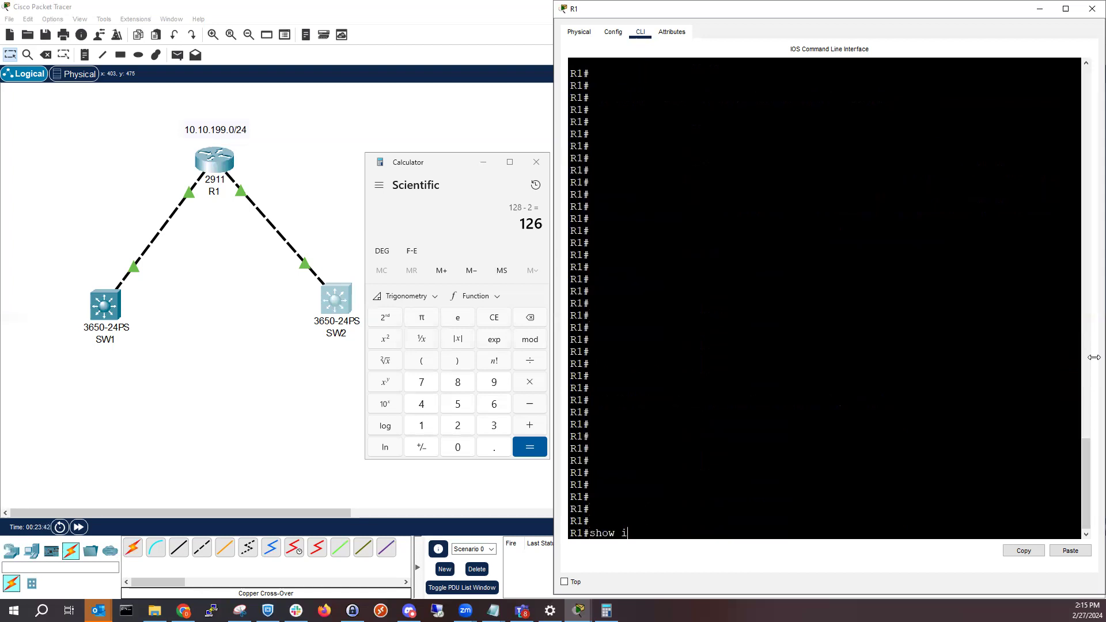
{"action": "type", "text": "p int brief"}
{"action": "key", "text": "Return"}
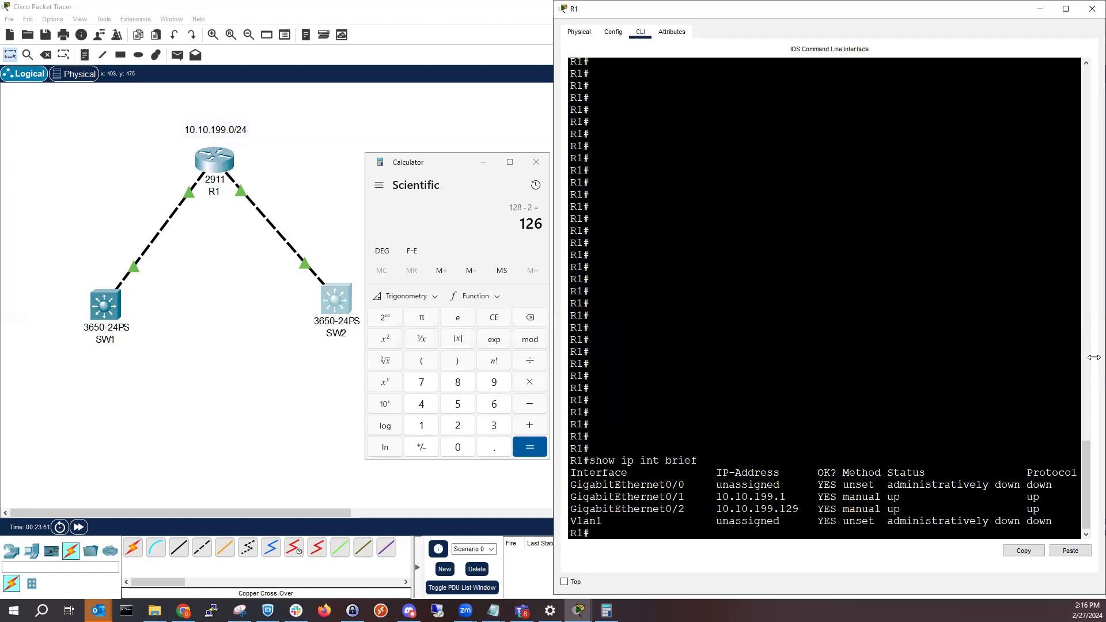
Minimize R1's window and the calculator, and place a second 2911 router beside the R1 topology
{"action": "left_click", "coordinate": [1039, 8]}
{"action": "left_click", "coordinate": [485, 162]}
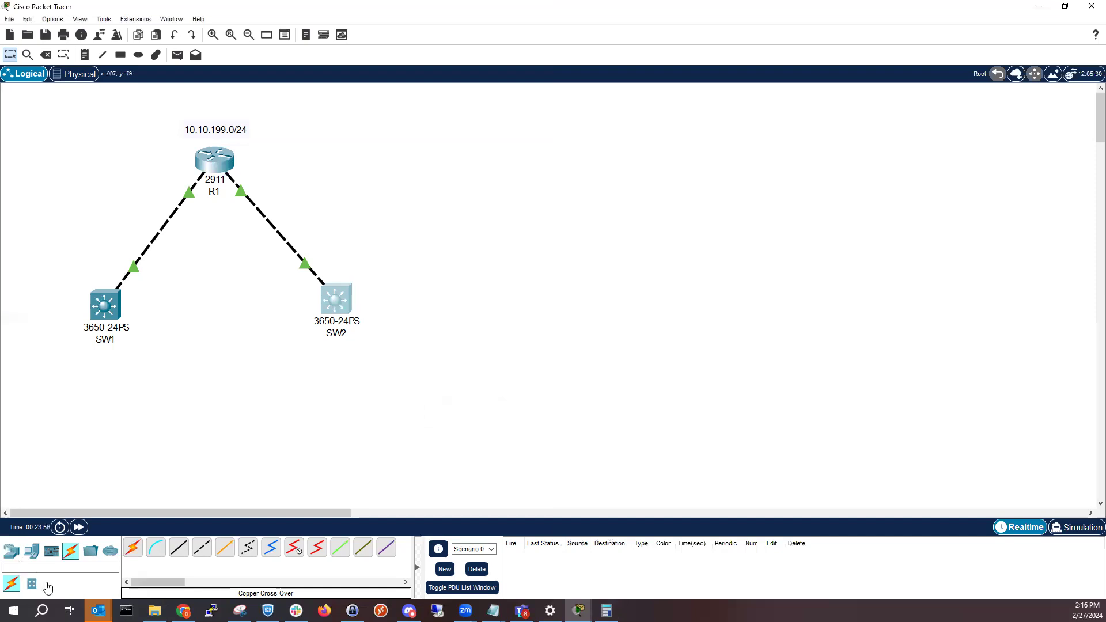
{"action": "left_click", "coordinate": [11, 551]}
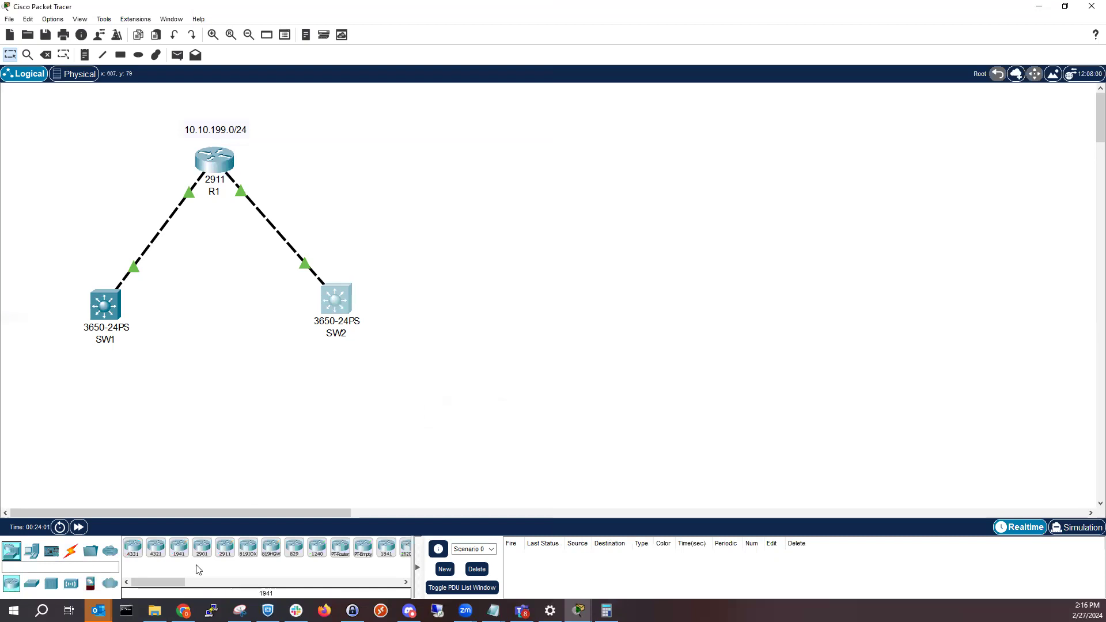
{"action": "left_click", "coordinate": [224, 547]}
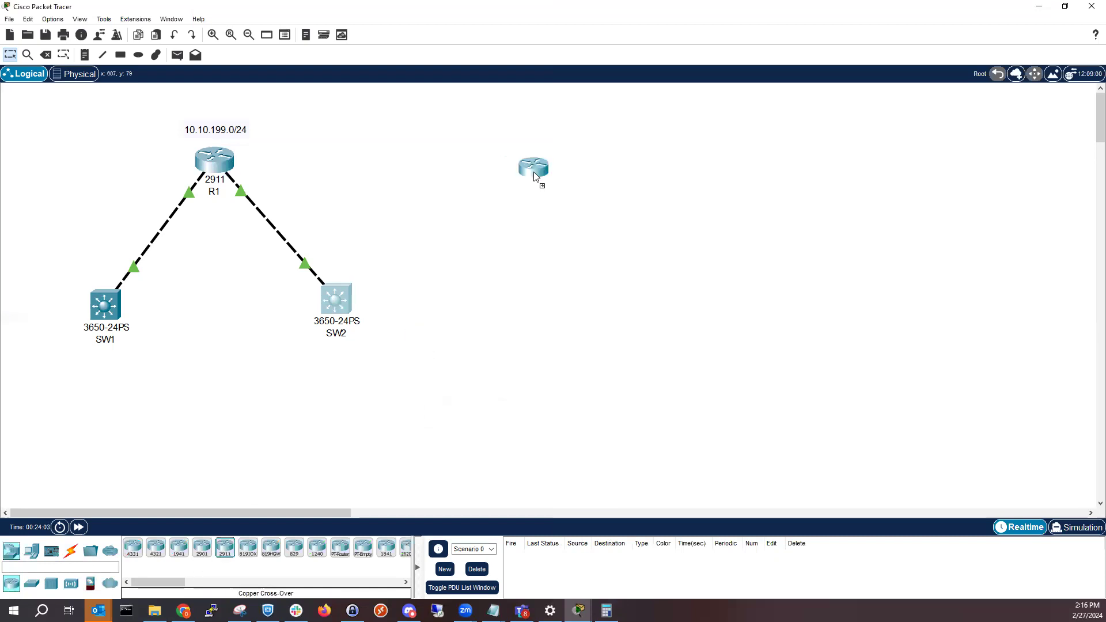
{"action": "left_click", "coordinate": [582, 174]}
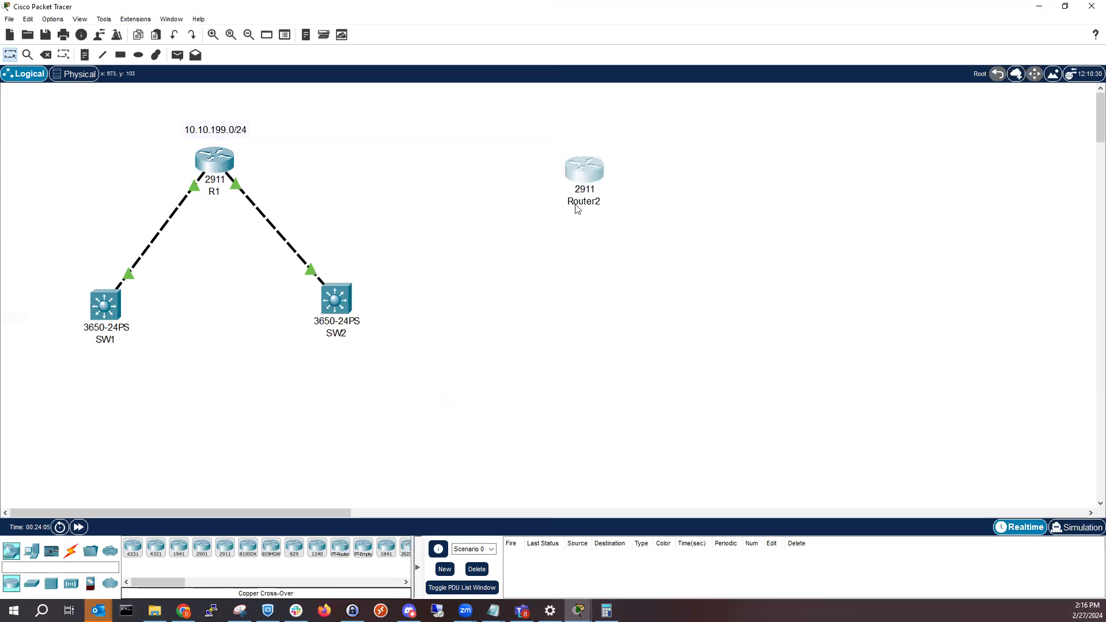
{"action": "double_click", "coordinate": [583, 170]}
{"action": "left_click", "coordinate": [449, 156]}
{"action": "left_click", "coordinate": [633, 350]}
{"action": "left_click", "coordinate": [721, 133]}
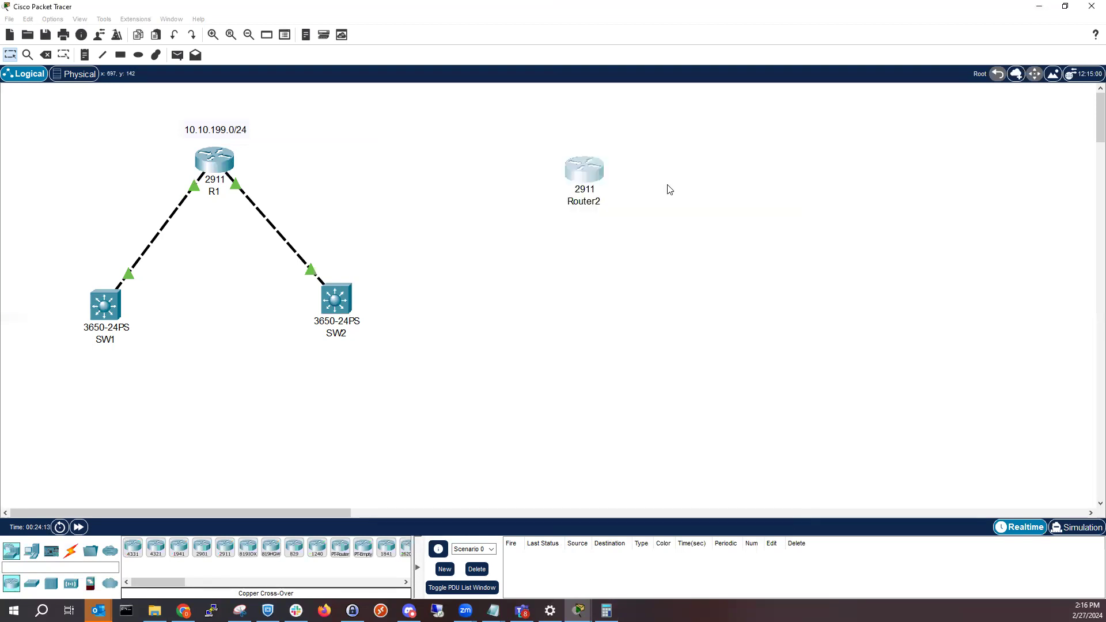
Rename the new 2911 router as R2 and move it level with R1
{"action": "left_click", "coordinate": [593, 201]}
{"action": "double_click", "coordinate": [593, 203]}
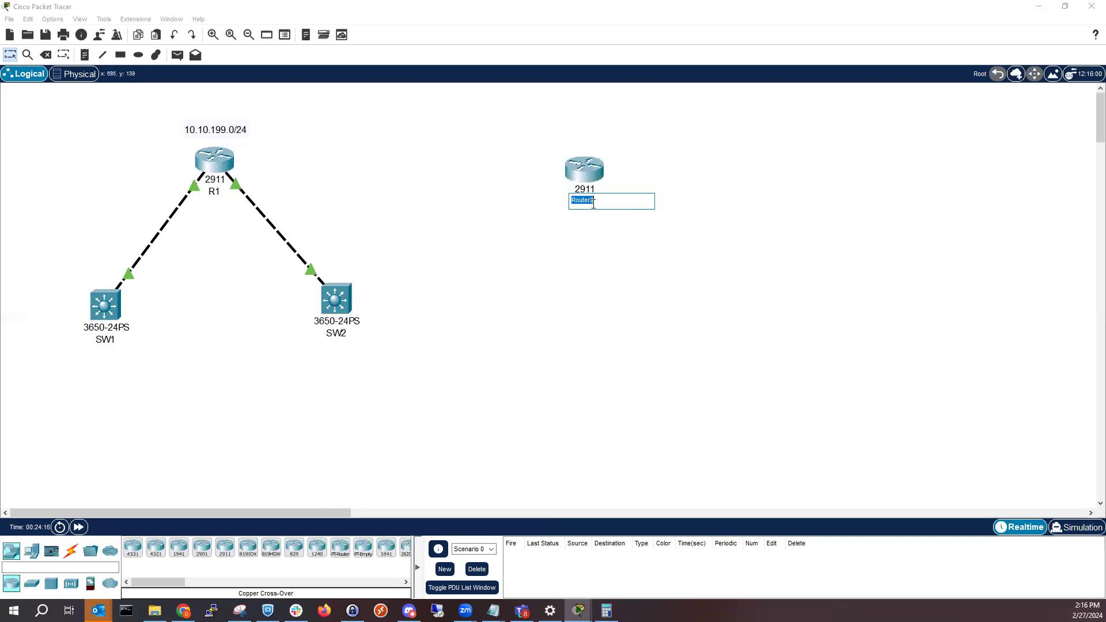
{"action": "type", "text": "R2"}
{"action": "left_click", "coordinate": [635, 248]}
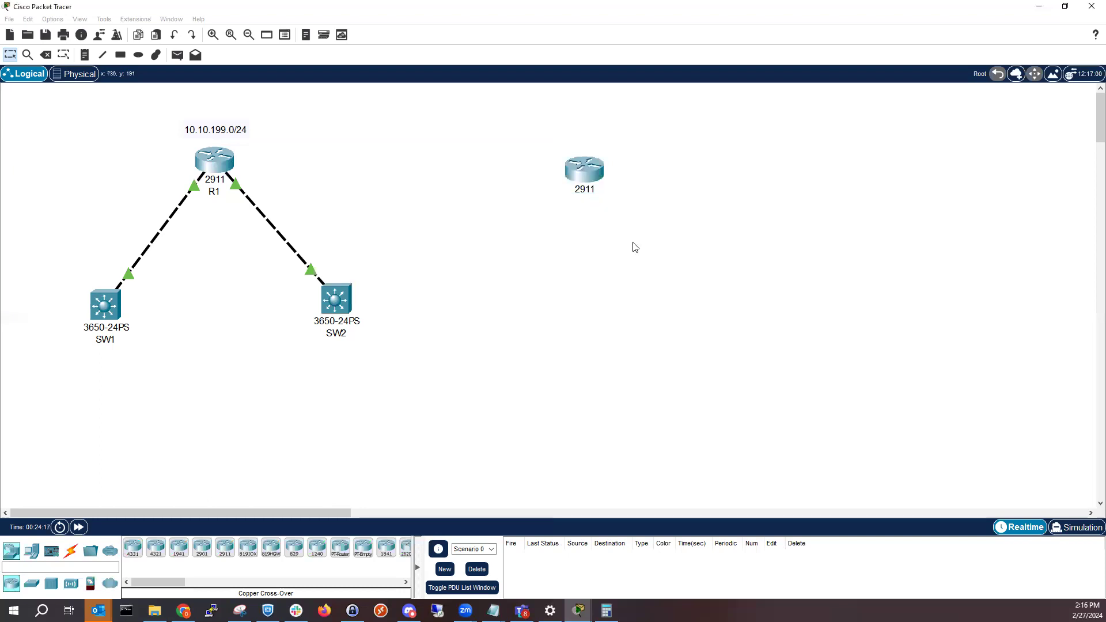
{"action": "left_click_drag", "start_coordinate": [587, 171], "coordinate": [615, 160]}
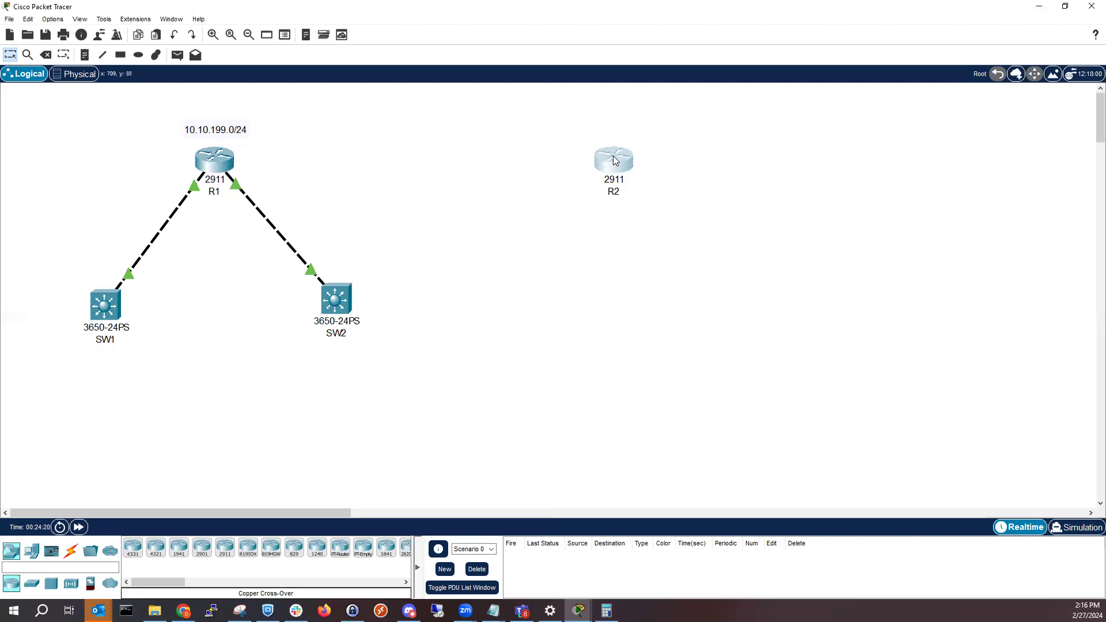
Add the text note "6.4.2.0/24" and centre it above R2
{"action": "left_click", "coordinate": [84, 55]}
{"action": "left_click", "coordinate": [611, 126]}
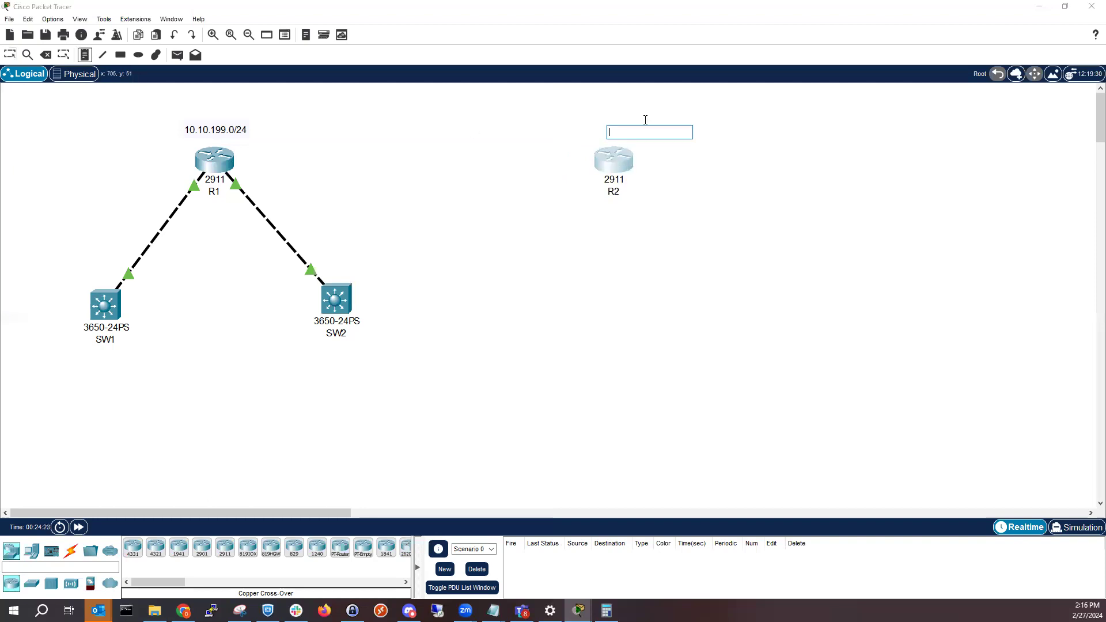
{"action": "type", "text": "6.4.2."}
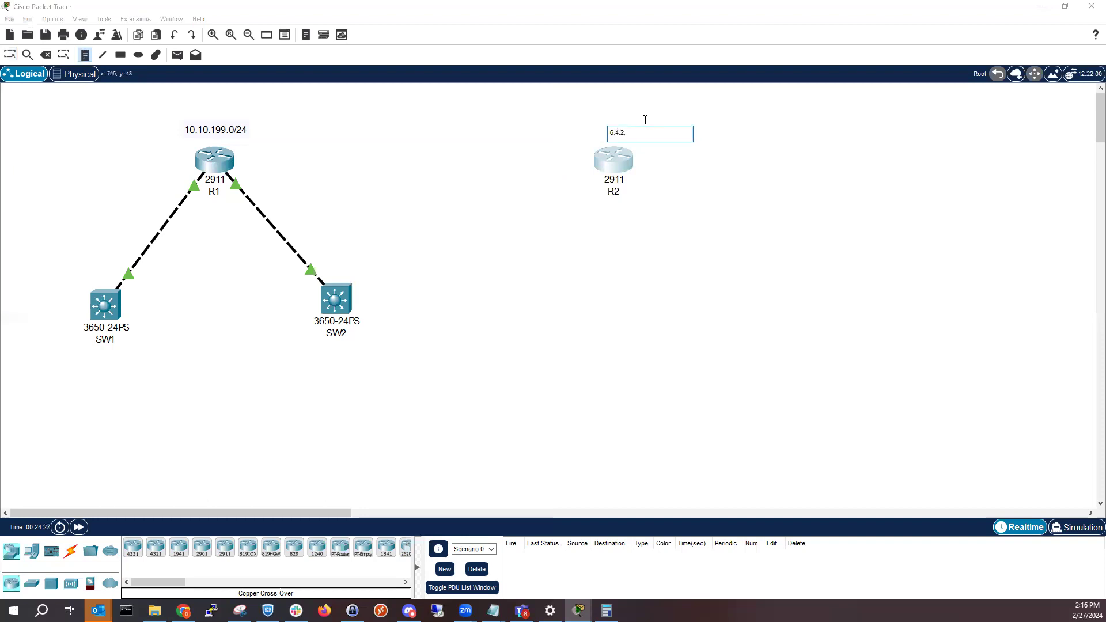
{"action": "type", "text": "0/24"}
{"action": "left_click", "coordinate": [605, 227]}
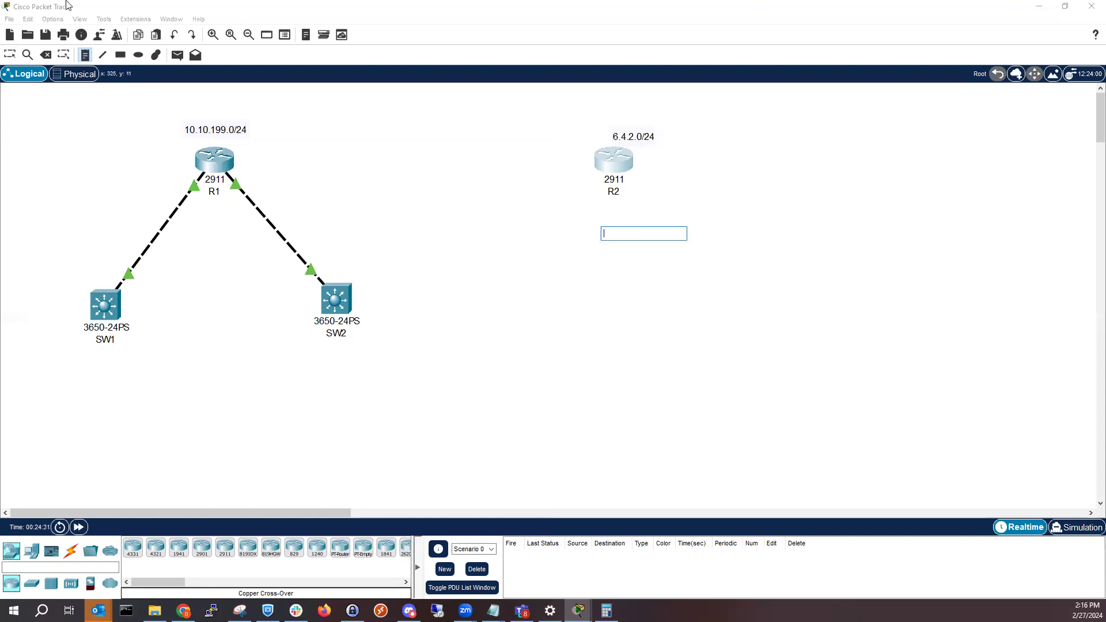
{"action": "key", "text": "Escape"}
{"action": "left_click_drag", "start_coordinate": [640, 139], "coordinate": [621, 131]}
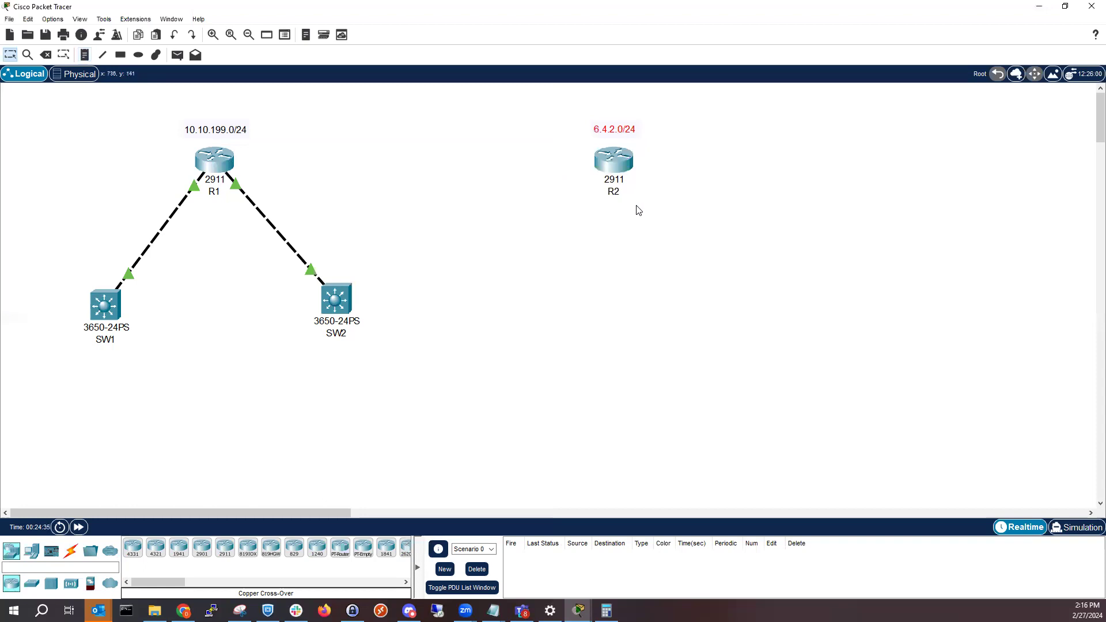
Open R2's command-line interface and bring the network workspace back to the front
{"action": "left_click", "coordinate": [623, 160]}
{"action": "left_click", "coordinate": [480, 156]}
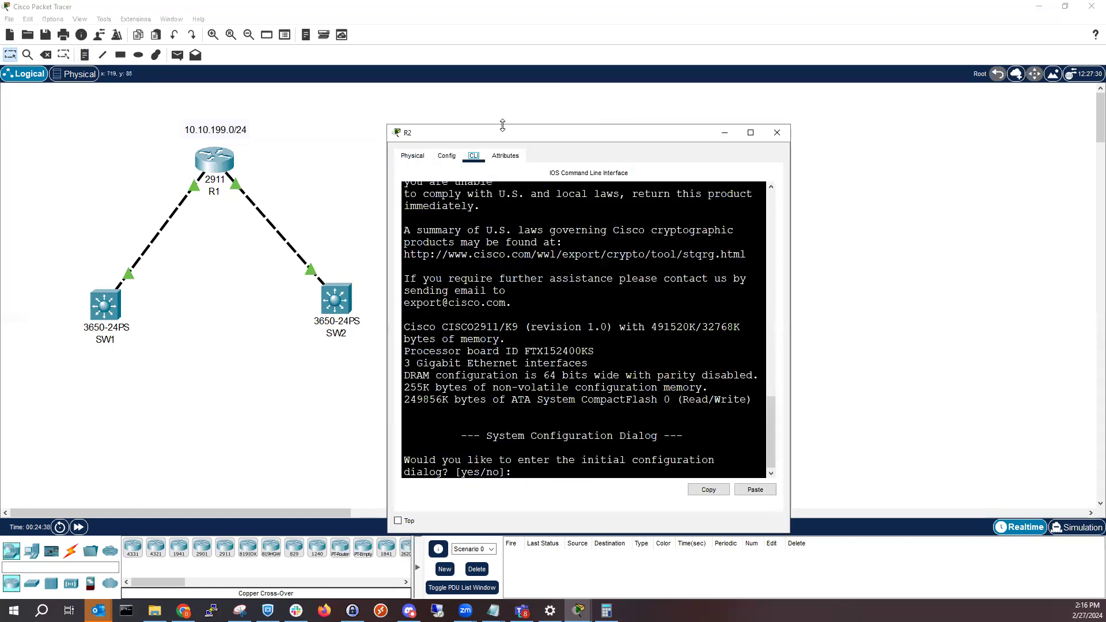
{"action": "left_click", "coordinate": [61, 104]}
Move the R1 topology to the workspace's upper-left corner, and shift R2 with its label closer at R1's height
{"action": "left_click_drag", "start_coordinate": [207, 157], "coordinate": [128, 133]}
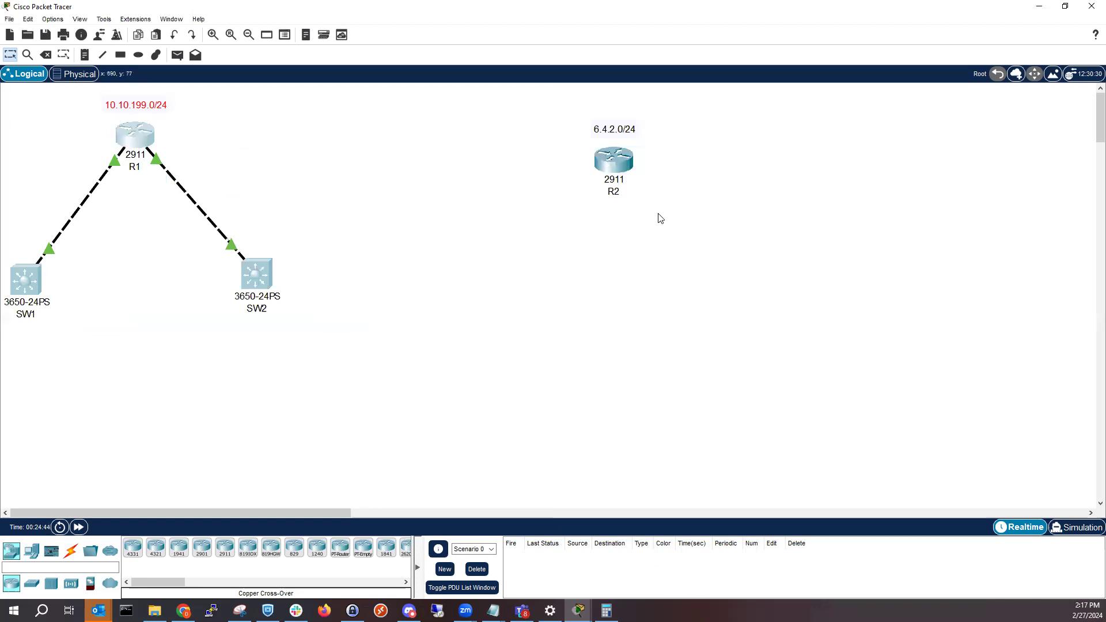
{"action": "left_click_drag", "start_coordinate": [657, 214], "coordinate": [556, 98]}
{"action": "left_click_drag", "start_coordinate": [445, 140], "coordinate": [457, 105]}
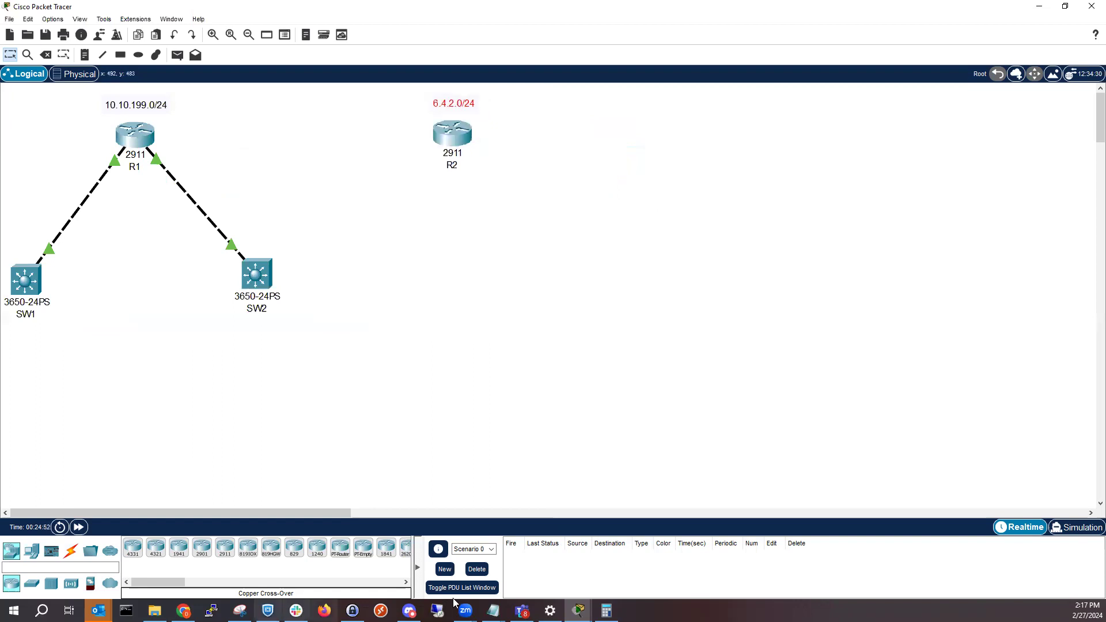
Bring R2's command-line interface up beside the topology and decline the initial configuration dialog with no
{"action": "mouse_move", "coordinate": [578, 610]}
{"action": "left_click", "coordinate": [658, 561]}
{"action": "left_click_drag", "start_coordinate": [896, 215], "coordinate": [756, 16]}
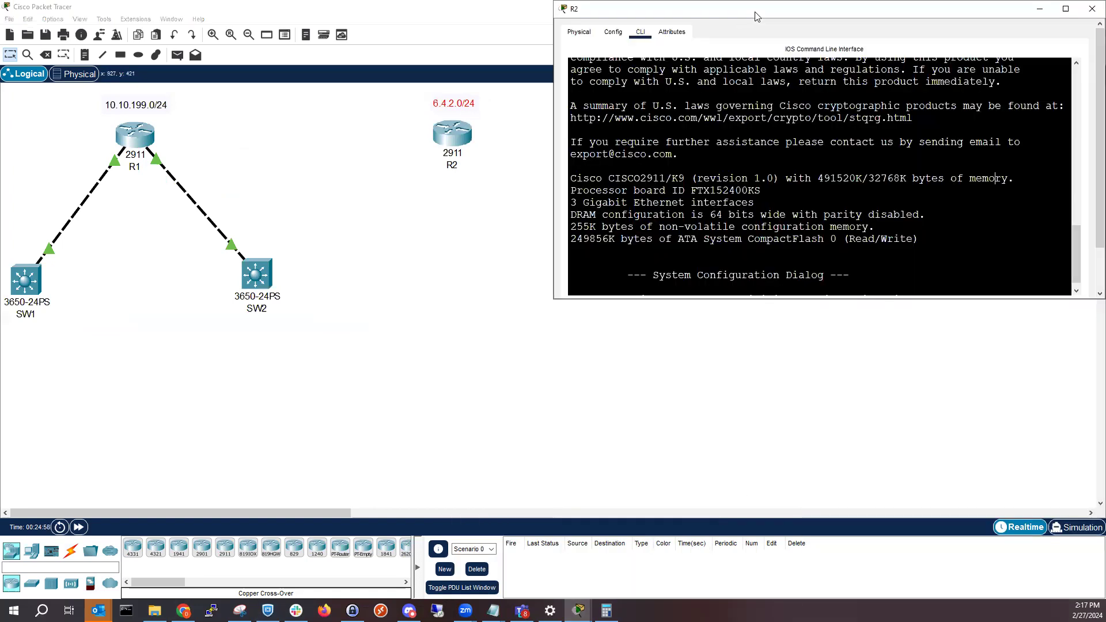
{"action": "key", "text": "super+Right"}
{"action": "type", "text": "no"}
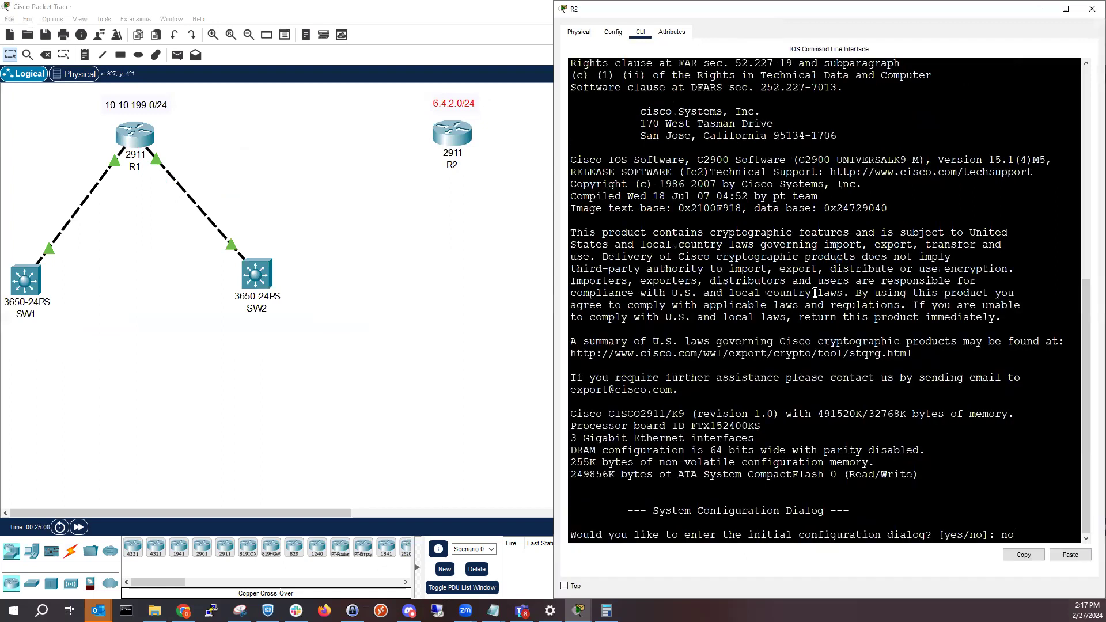
{"action": "key", "text": "Return"}
{"action": "key", "text": "Return"}
{"action": "key", "text": "Return"}
{"action": "key", "text": "Return"}
Enter privileged mode and then global configuration mode on R2 with en and config t
{"action": "type", "text": "en"}
{"action": "key", "text": "Return"}
{"action": "key", "text": "Return"}
{"action": "key", "text": "Return"}
{"action": "type", "text": "c"}
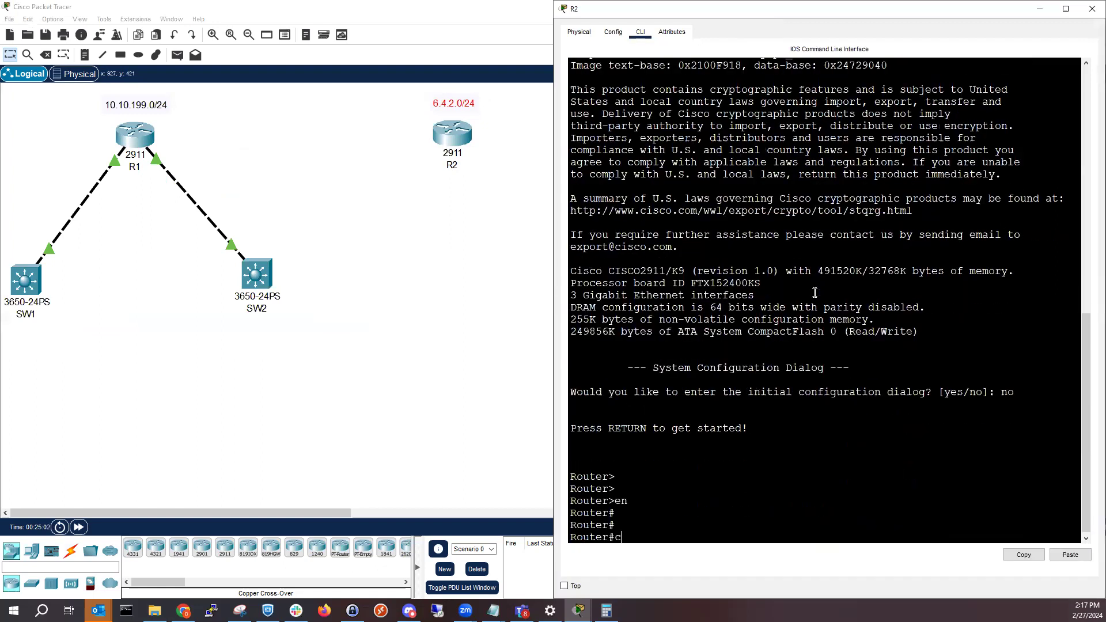
{"action": "type", "text": "onfig t"}
{"action": "key", "text": "Return"}
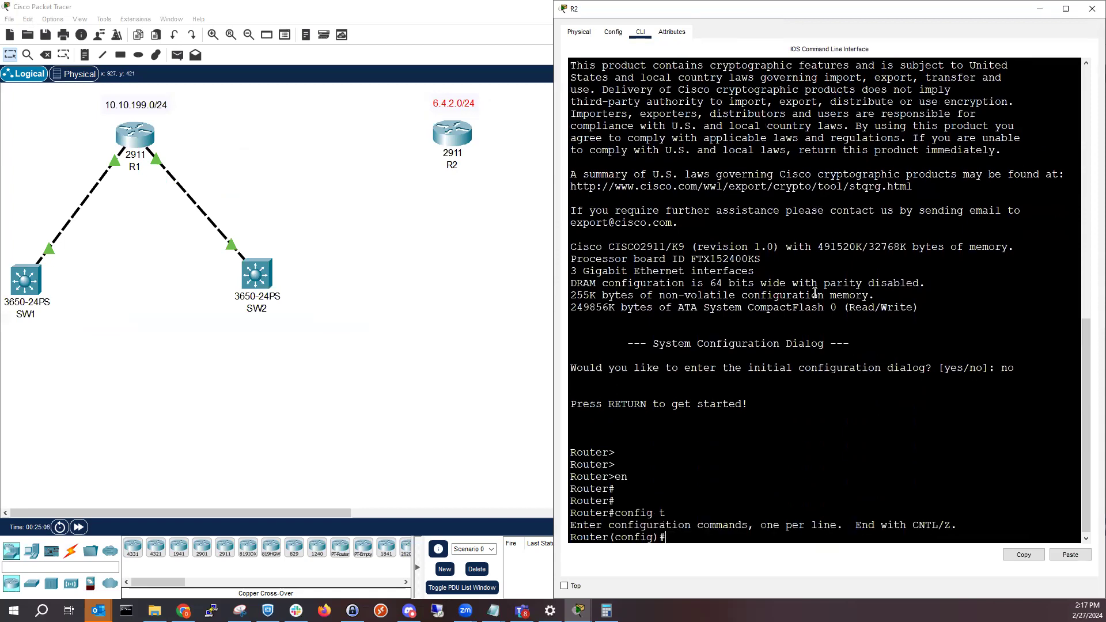
Set the second router's hostname to R2
{"action": "type", "text": "int"}
{"action": "key", "text": "BackSpace"}
{"action": "key", "text": "BackSpace"}
{"action": "type", "text": "host"}
{"action": "key", "text": "Tab"}
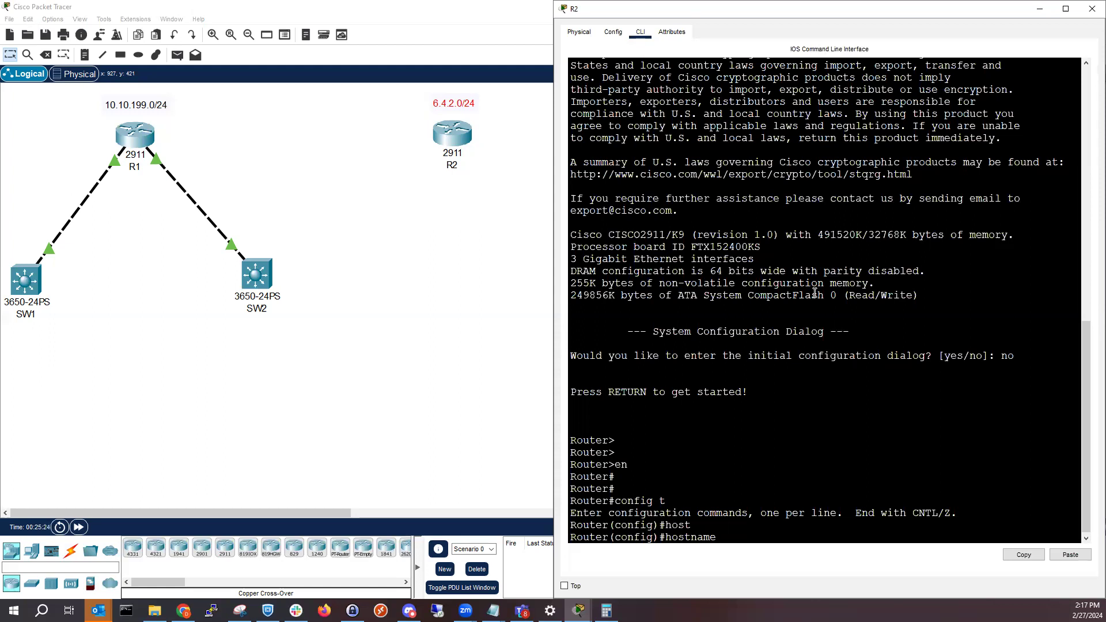
{"action": "type", "text": "R"}
{"action": "type", "text": "2"}
{"action": "key", "text": "Return"}
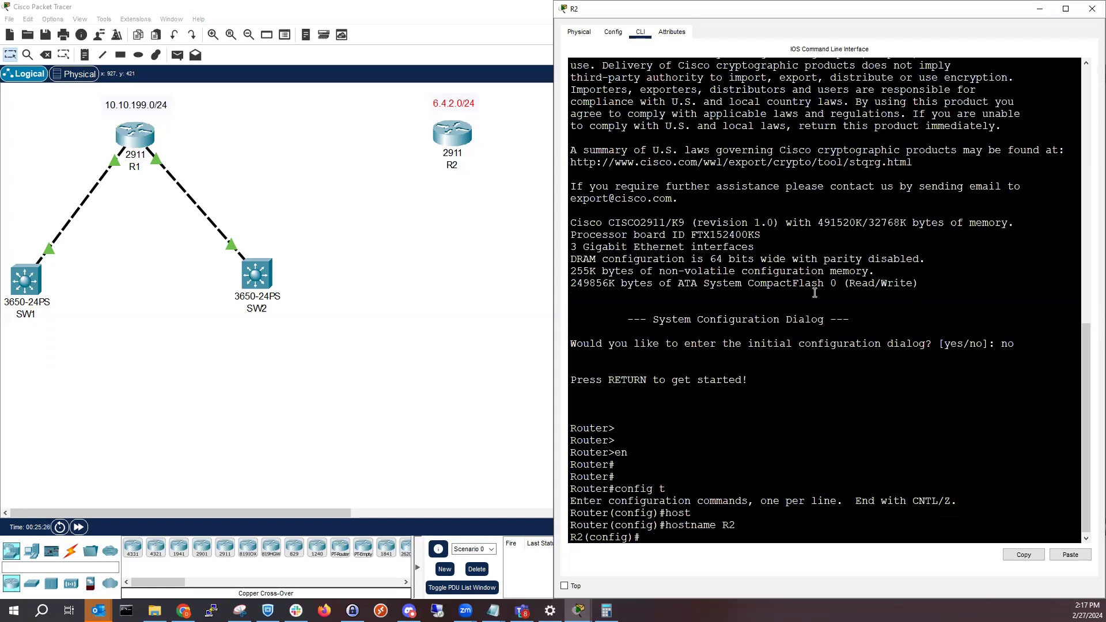
Assign IP address 6.4.2.2 with mask 255.255.255.0 to R2's interface gi 0/0
{"action": "type", "text": "int gi 0/0"}
{"action": "key", "text": "Return"}
{"action": "type", "text": "ip ad"}
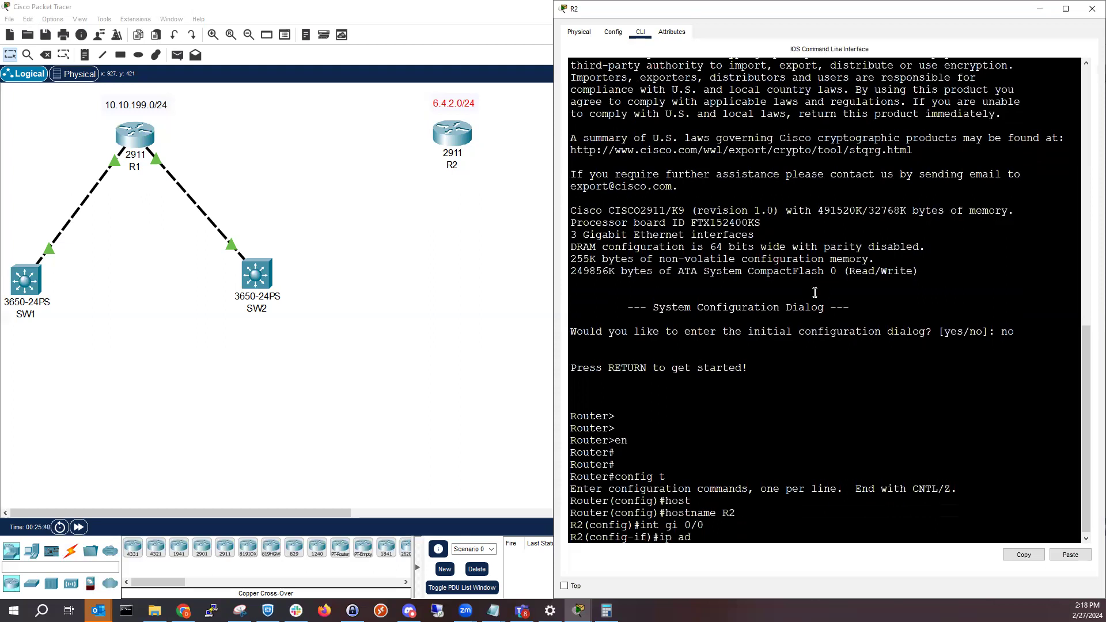
{"action": "type", "text": "d"}
{"action": "key", "text": "Tab"}
{"action": "type", "text": "6.4.2"}
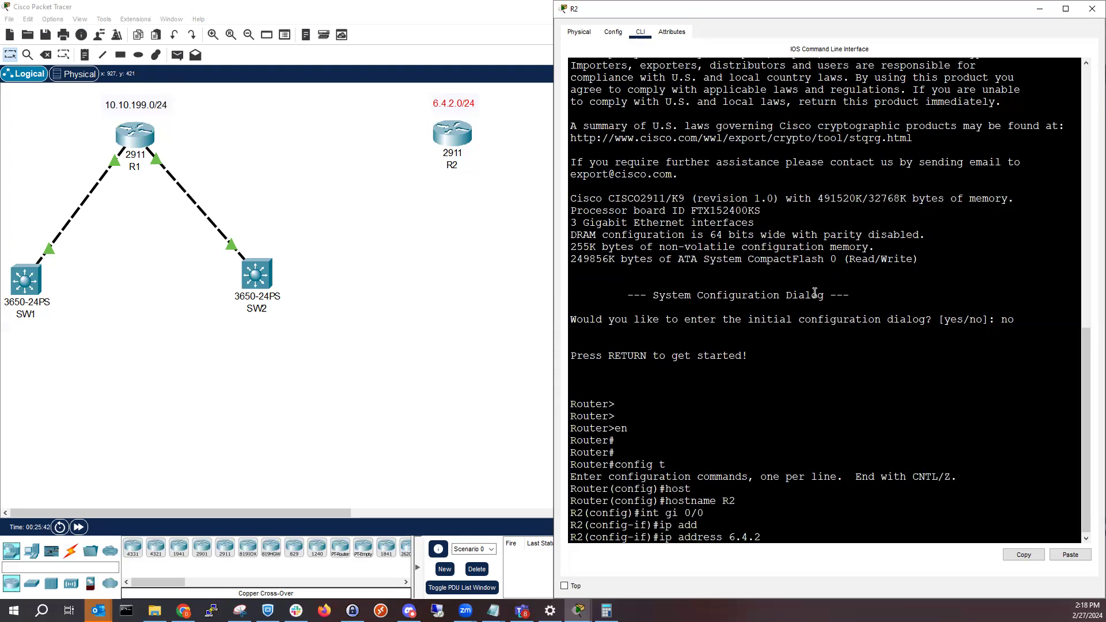
{"action": "type", "text": ".2 255.255.255.0"}
{"action": "key", "text": "Return"}
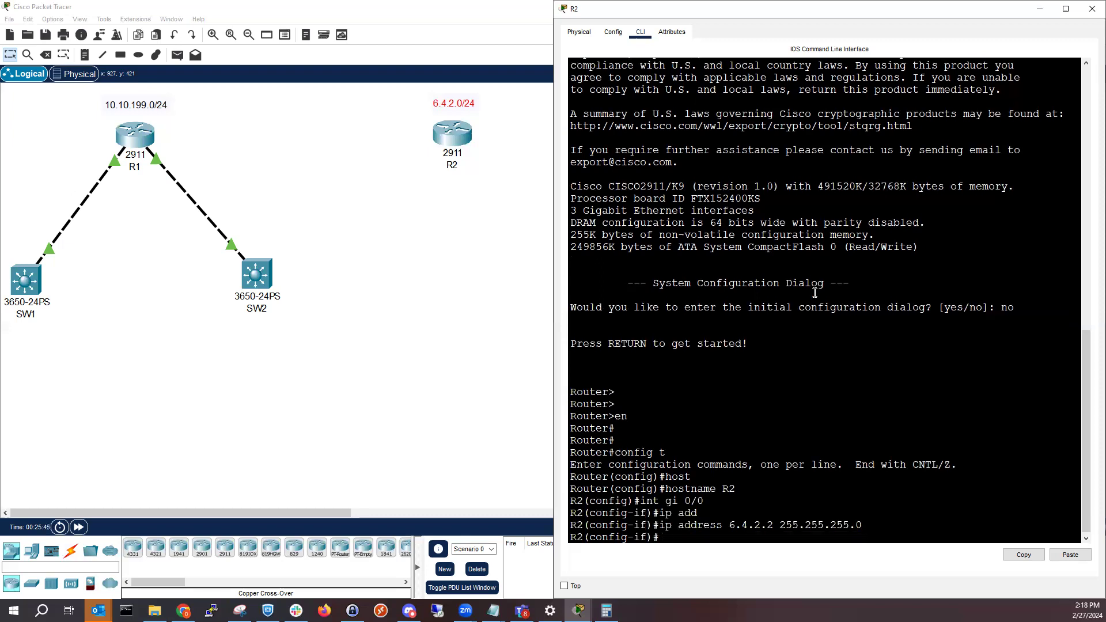
Enable R2's gi 0/0 interface with no shut and exit to global configuration mode
{"action": "type", "text": "no shut"}
{"action": "key", "text": "Return"}
{"action": "type", "text": "exit"}
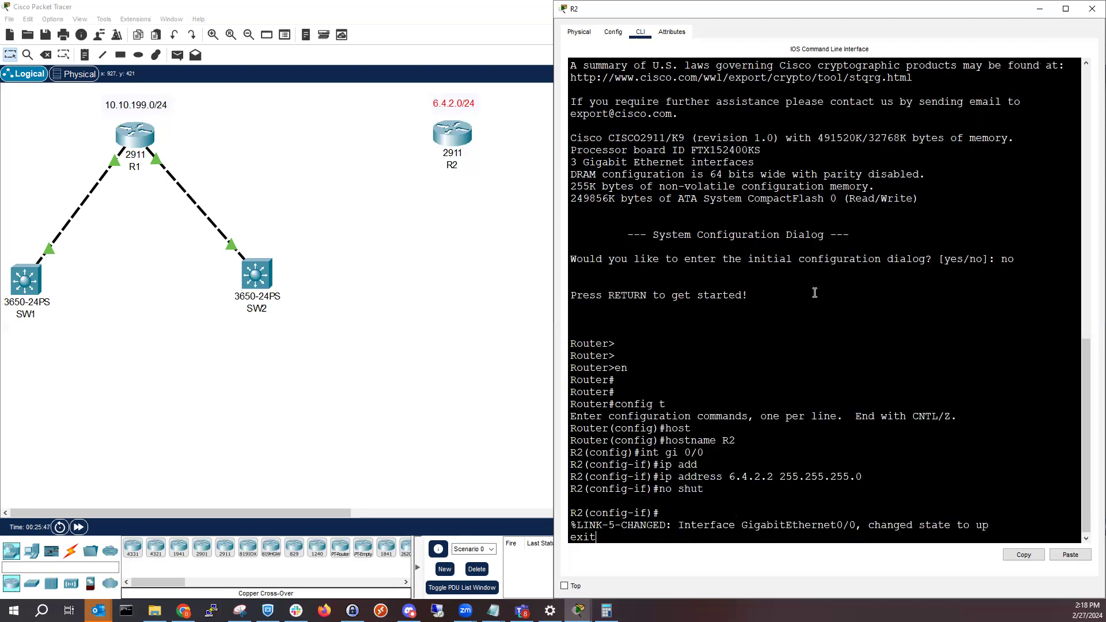
{"action": "key", "text": "Return"}
{"action": "key", "text": "Return"}
{"action": "key", "text": "Return"}
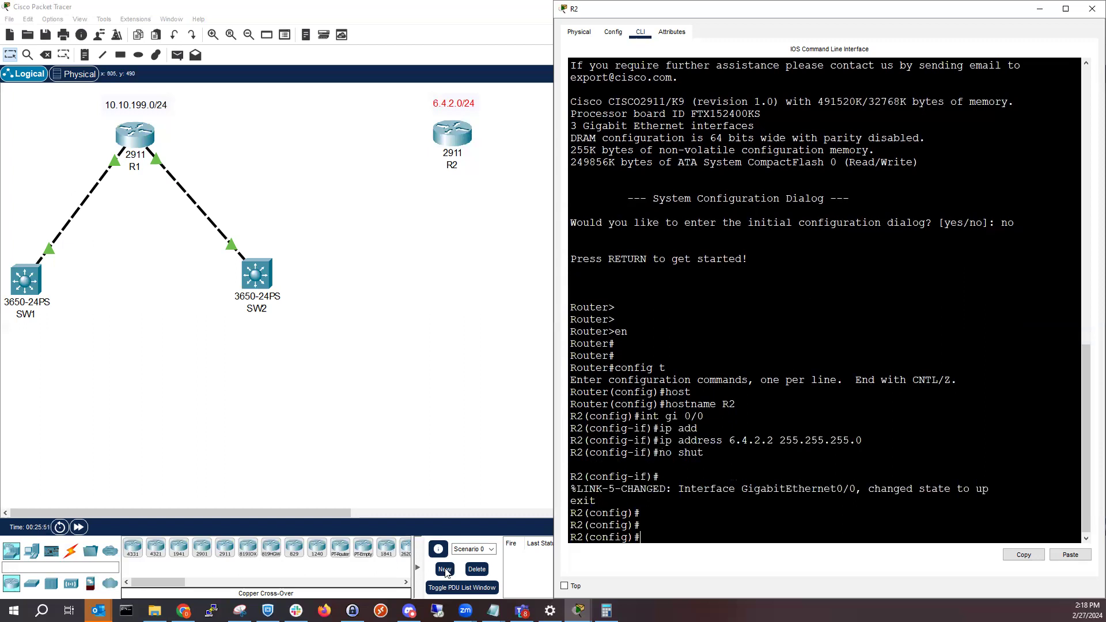
On R1's command line, assign IP address 6.4.2.1 with mask 255.255.255.0 to interface gi 0/0
{"action": "left_click", "coordinate": [599, 572]}
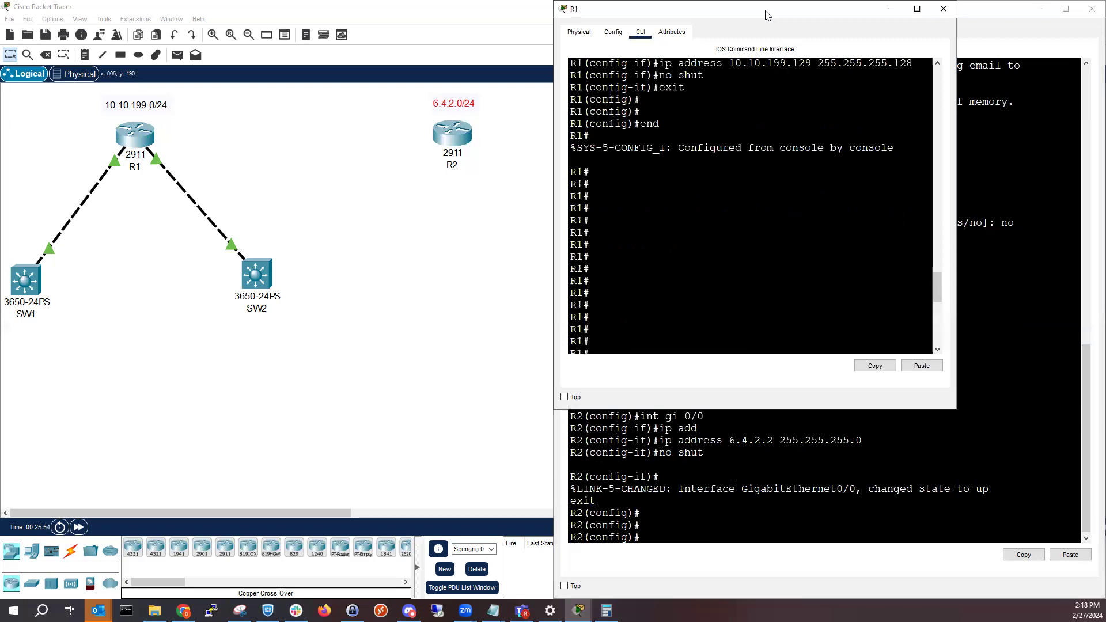
{"action": "key", "text": "super+Right"}
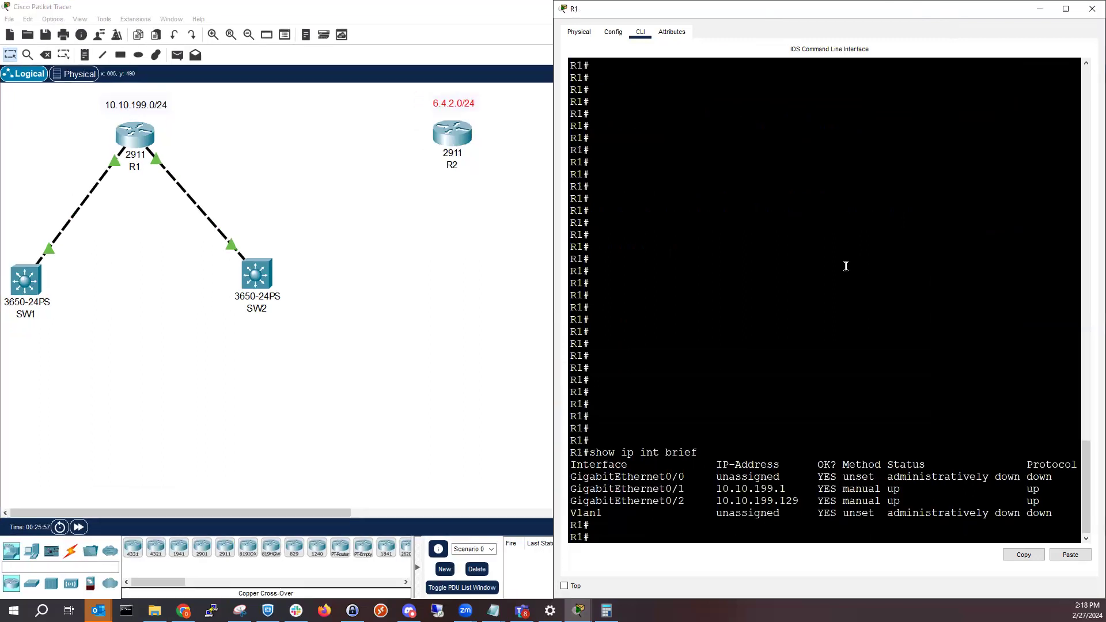
{"action": "type", "text": "config t"}
{"action": "key", "text": "Return"}
{"action": "type", "text": "int gi 0/0"}
{"action": "key", "text": "Return"}
{"action": "type", "text": "ip add"}
{"action": "key", "text": "Tab"}
{"action": "type", "text": "6.4.2"}
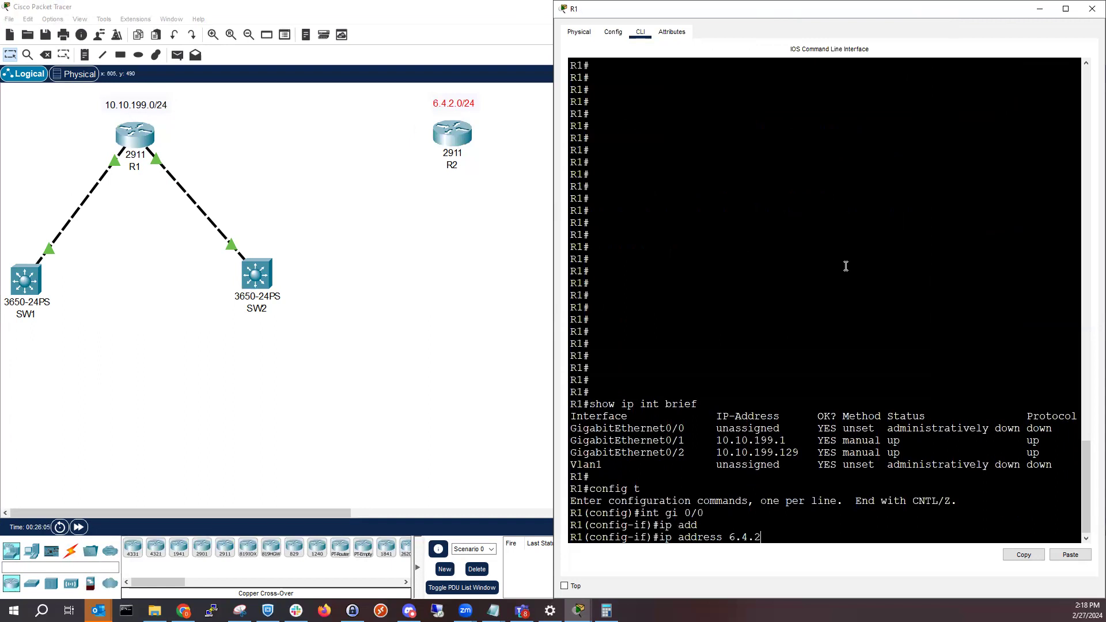
{"action": "type", "text": ".1 255.255.255.0"}
{"action": "key", "text": "Return"}
Enable R1's gi 0/0 interface with no shut and exit to global configuration mode
{"action": "type", "text": "no"}
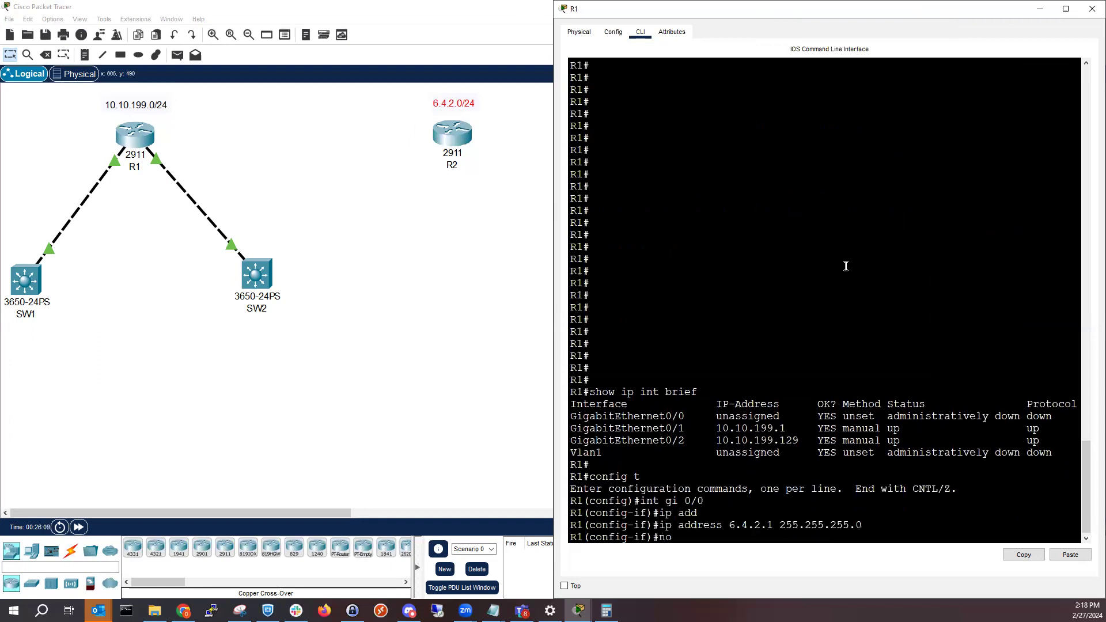
{"action": "type", "text": " shut"}
{"action": "key", "text": "Return"}
{"action": "type", "text": "exit"}
{"action": "key", "text": "Return"}
{"action": "key", "text": "Return"}
{"action": "key", "text": "Return"}
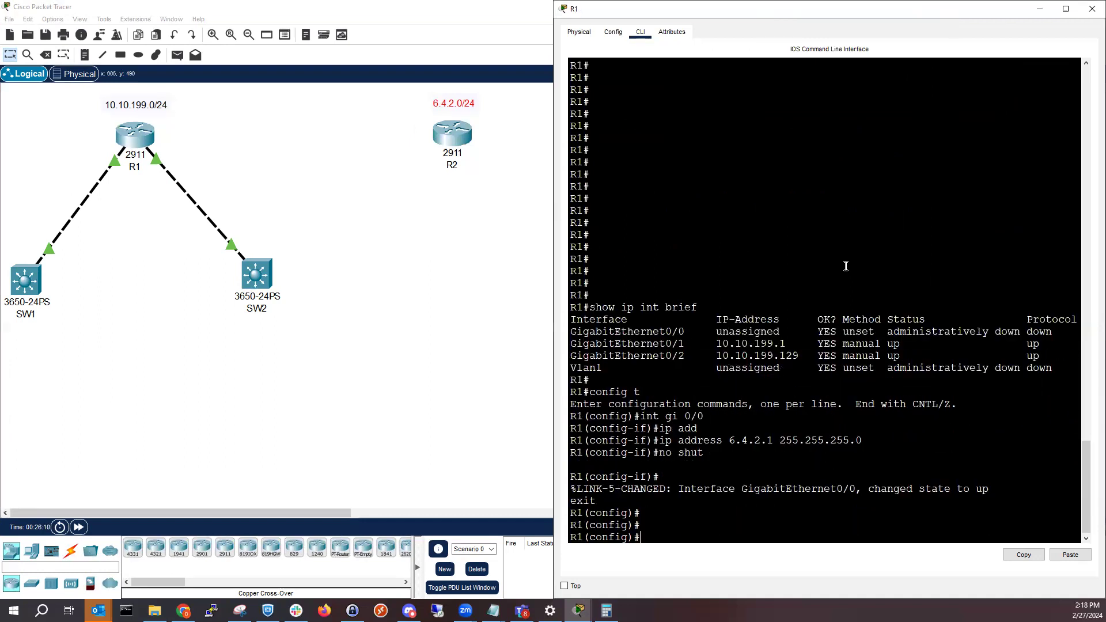
Save the running configuration on R1 with wr and on R2 with do wr
{"action": "type", "text": "end"}
{"action": "key", "text": "Return"}
{"action": "type", "text": "wr"}
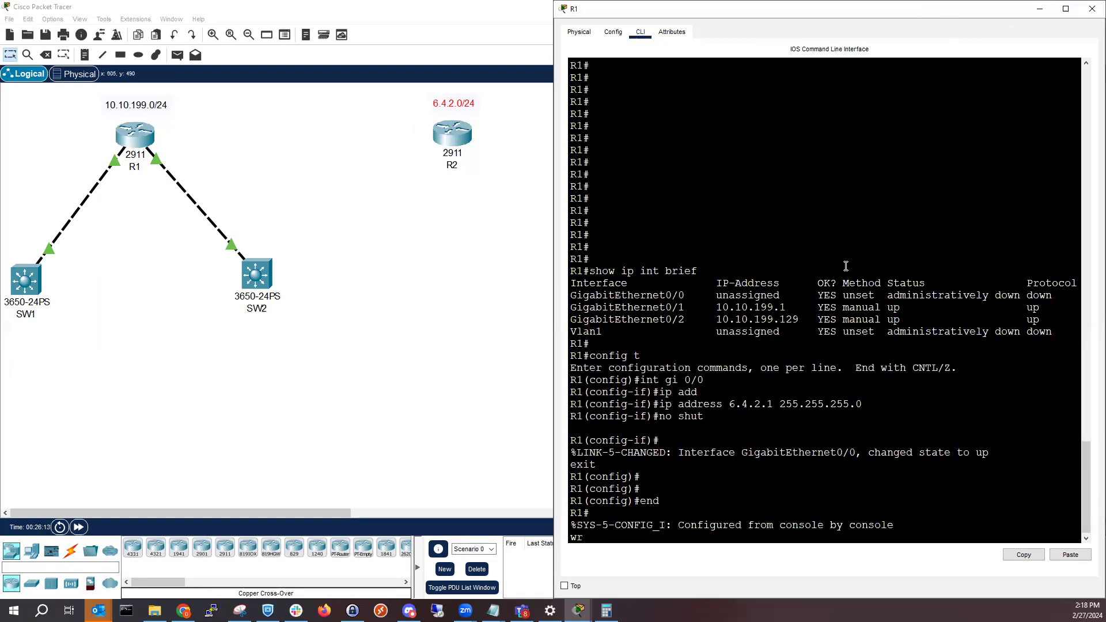
{"action": "key", "text": "Return"}
{"action": "key", "text": "alt+Tab"}
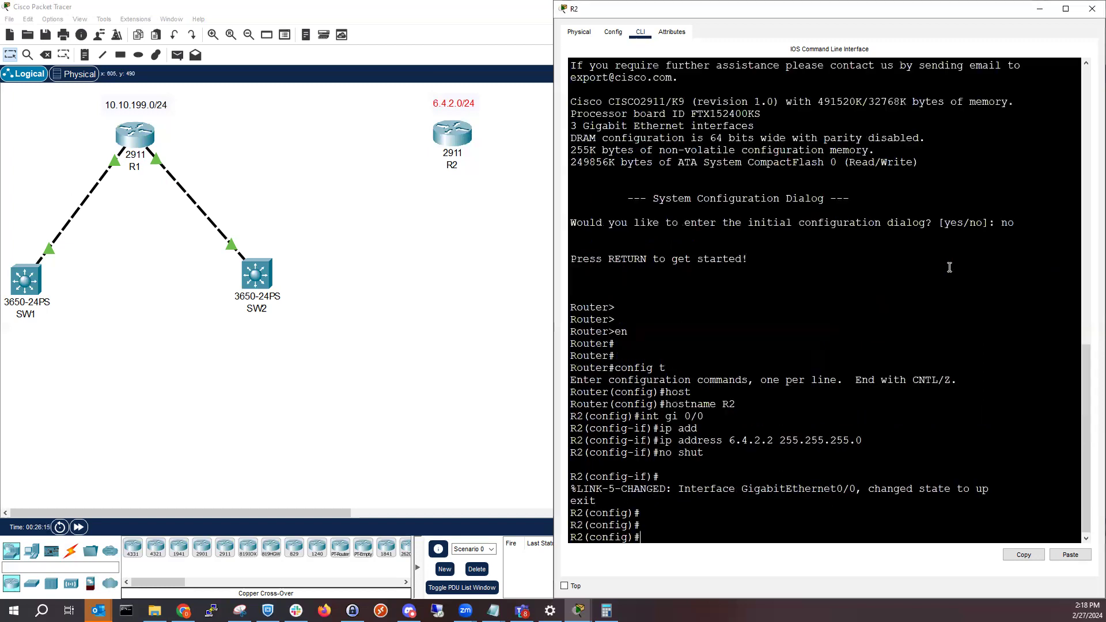
{"action": "type", "text": "do wr"}
{"action": "key", "text": "Return"}
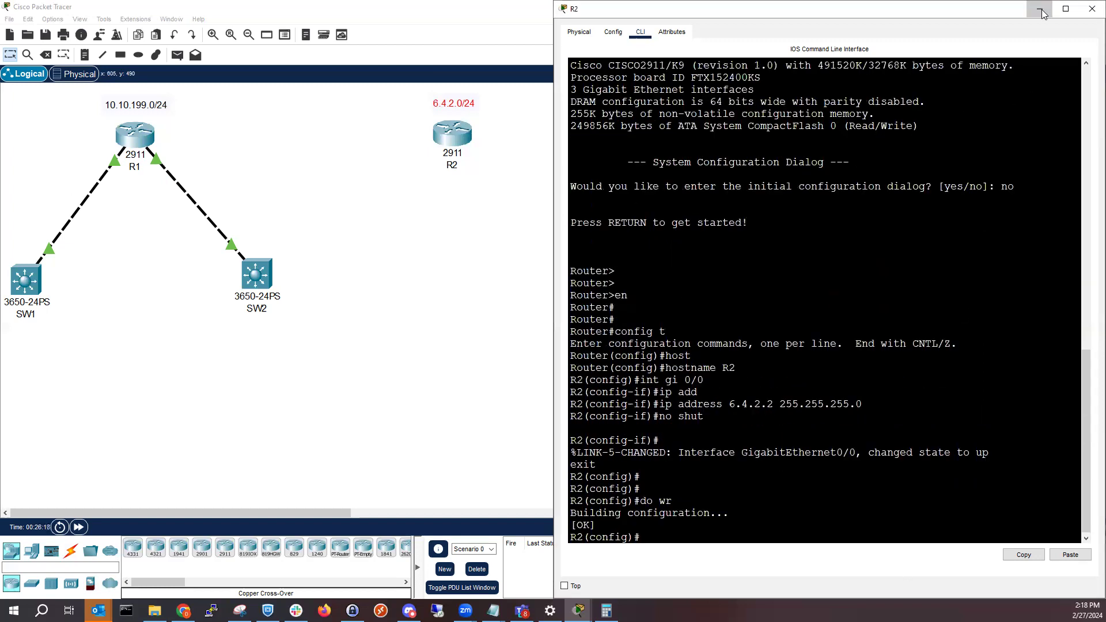
Connect R2 to R1 with a copper cross-over cable between their GigabitEthernet0/0 ports
{"action": "left_click", "coordinate": [411, 297]}
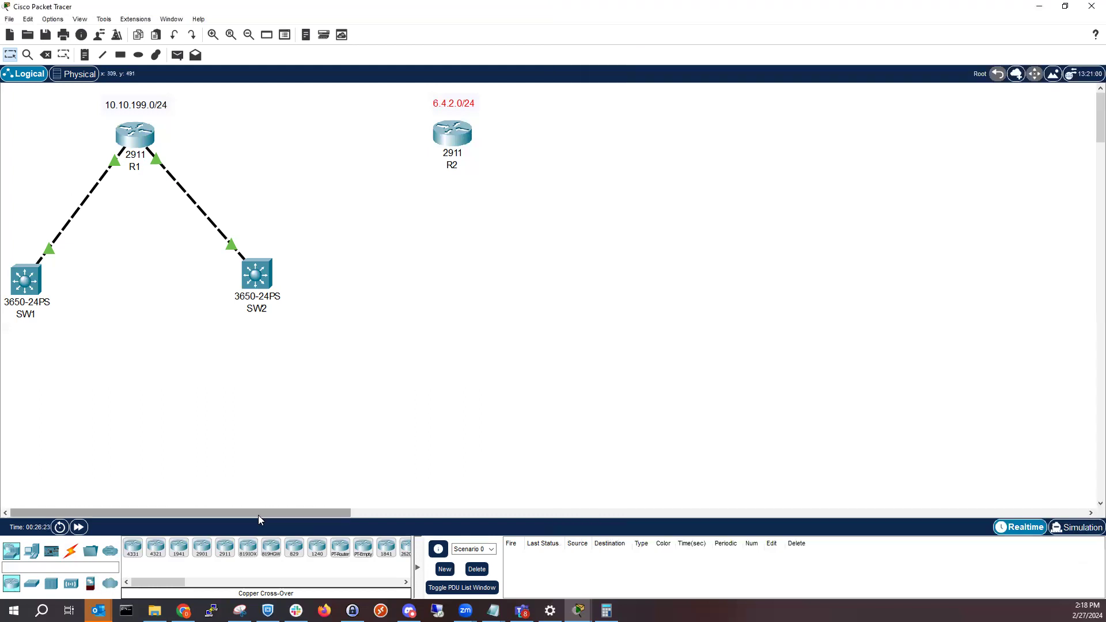
{"action": "left_click", "coordinate": [70, 552]}
{"action": "left_click", "coordinate": [203, 548]}
{"action": "left_click", "coordinate": [448, 133]}
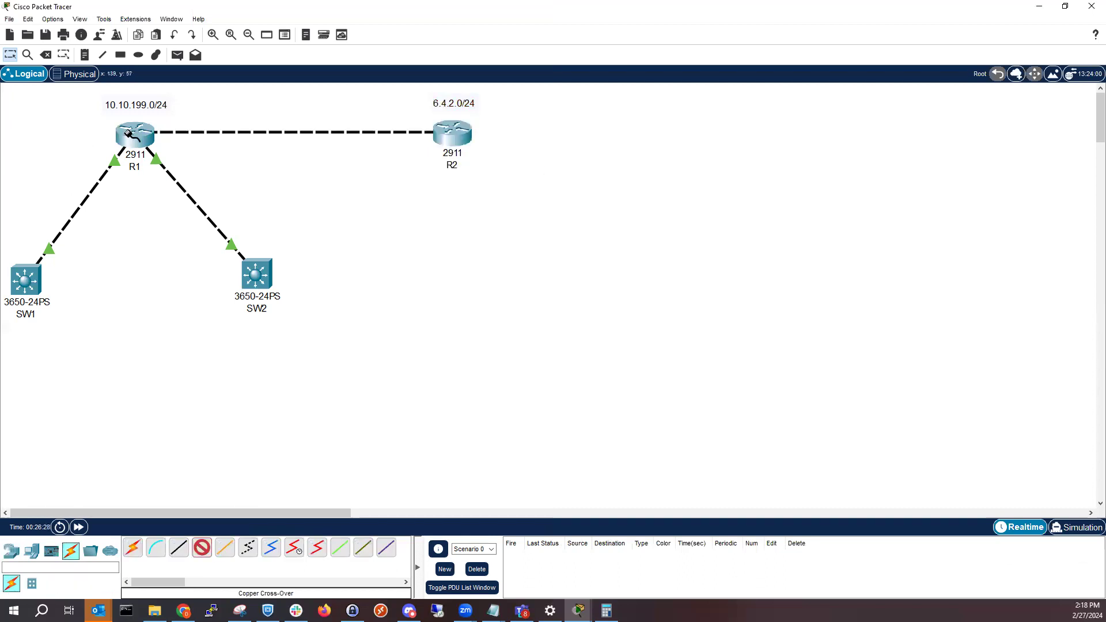
{"action": "left_click", "coordinate": [132, 135]}
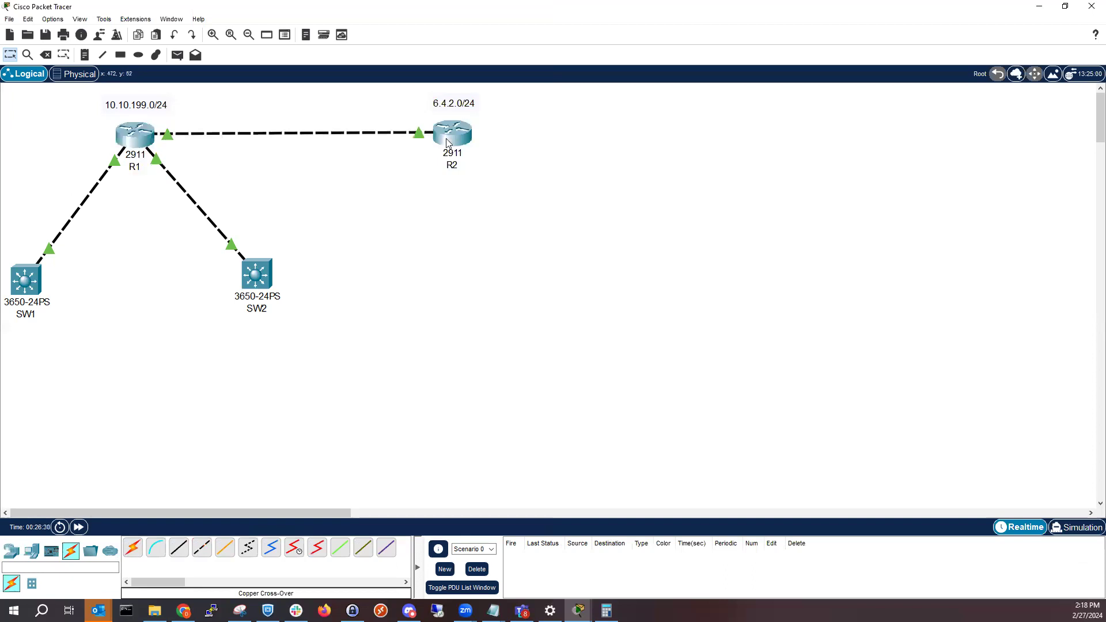
Align R2 and its 6.4.2.0/24 label level with R1 and its network label
{"action": "left_click_drag", "start_coordinate": [447, 140], "coordinate": [449, 142]}
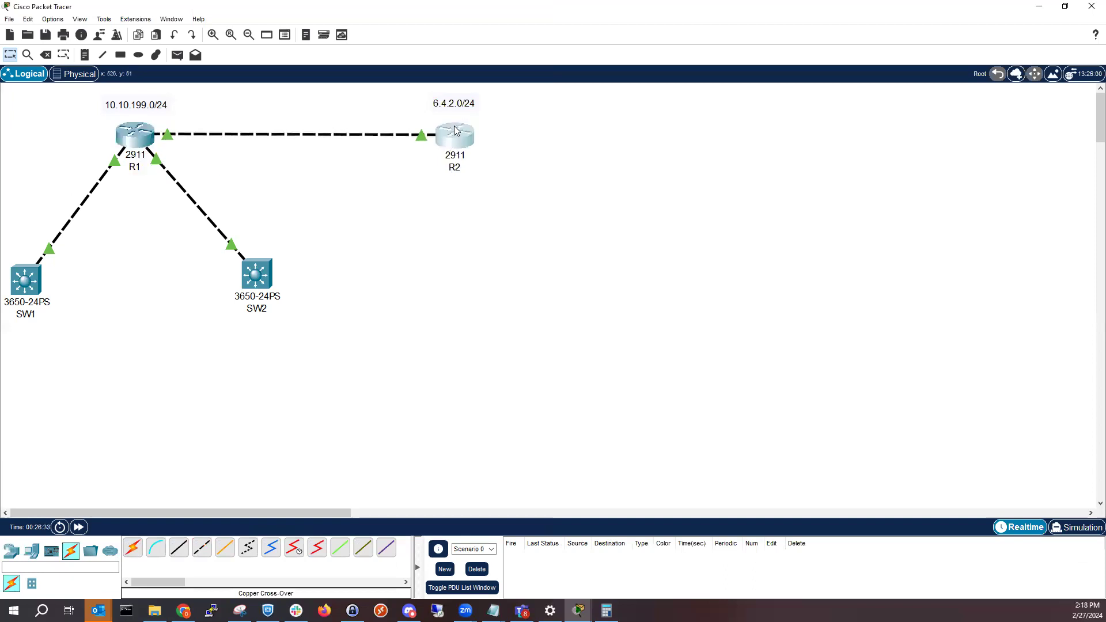
{"action": "left_click", "coordinate": [453, 105]}
{"action": "left_click_drag", "start_coordinate": [453, 105], "coordinate": [452, 108]}
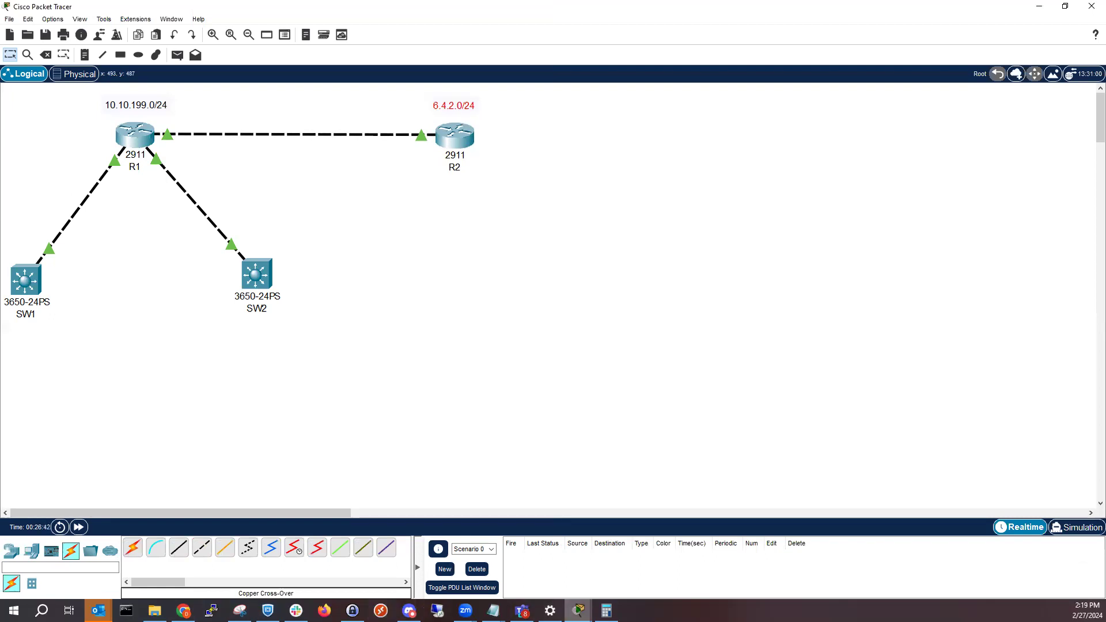
Reopen R2's command line beside the topology, end configuration mode and scroll the old output away with empty prompts
{"action": "mouse_move", "coordinate": [579, 610]}
{"action": "left_click", "coordinate": [667, 559]}
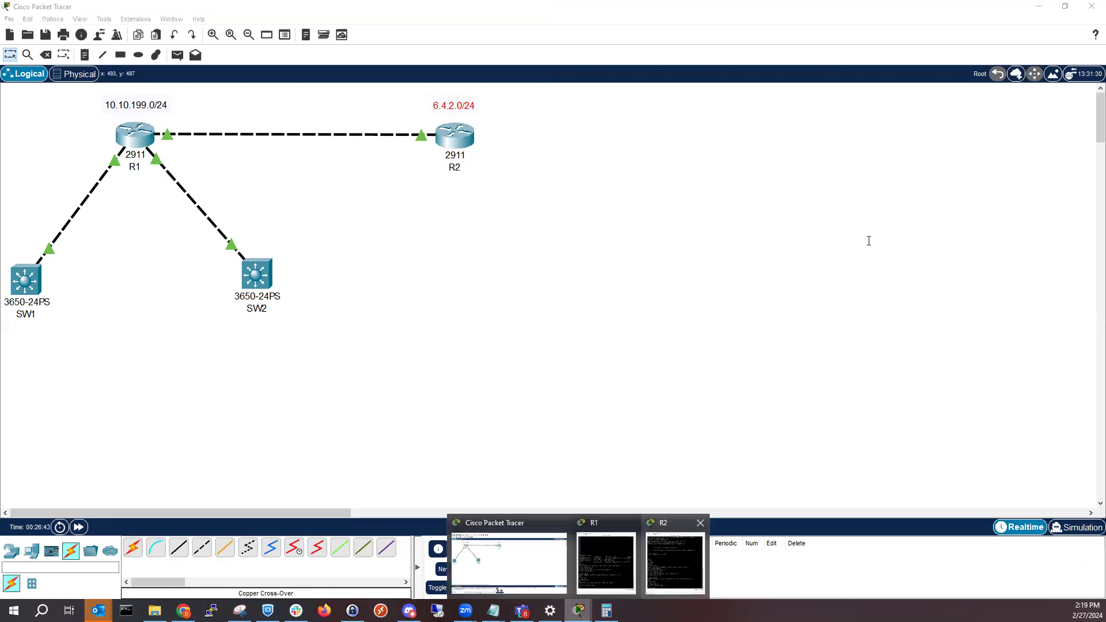
{"action": "left_click", "coordinate": [869, 240]}
{"action": "key", "text": "Return"}
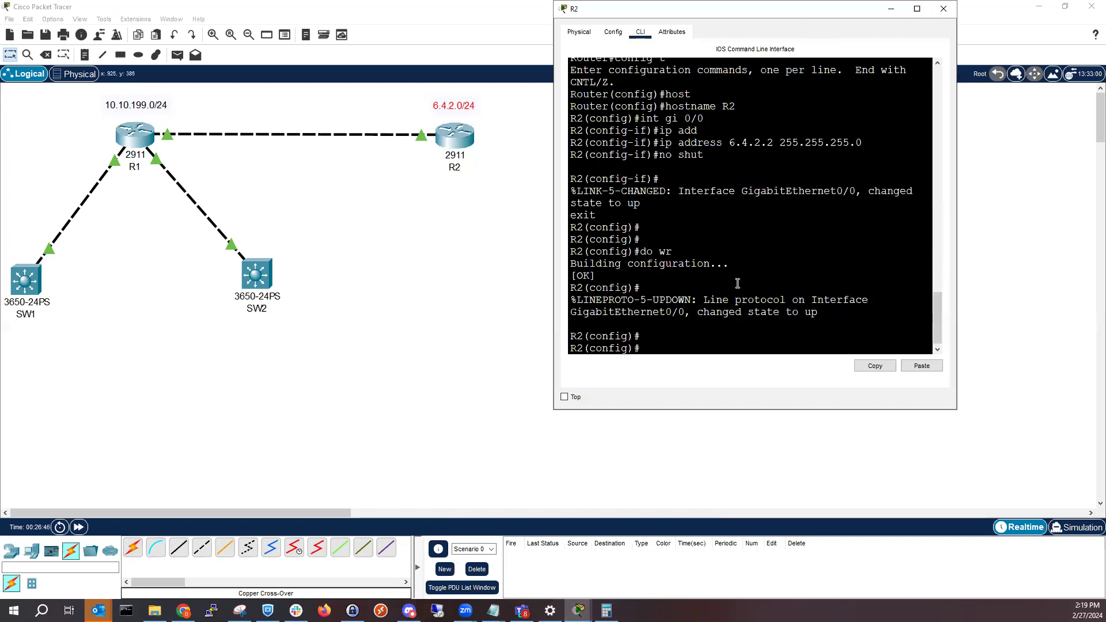
{"action": "key", "text": "super+Right"}
{"action": "type", "text": "end"}
{"action": "key", "text": "Return"}
{"action": "key", "text": "Return"}
{"action": "key", "text": "Return"}
{"action": "key", "text": "Return"}
{"action": "key", "text": "Return"}
{"action": "key", "text": "Return"}
{"action": "key", "text": "Return"}
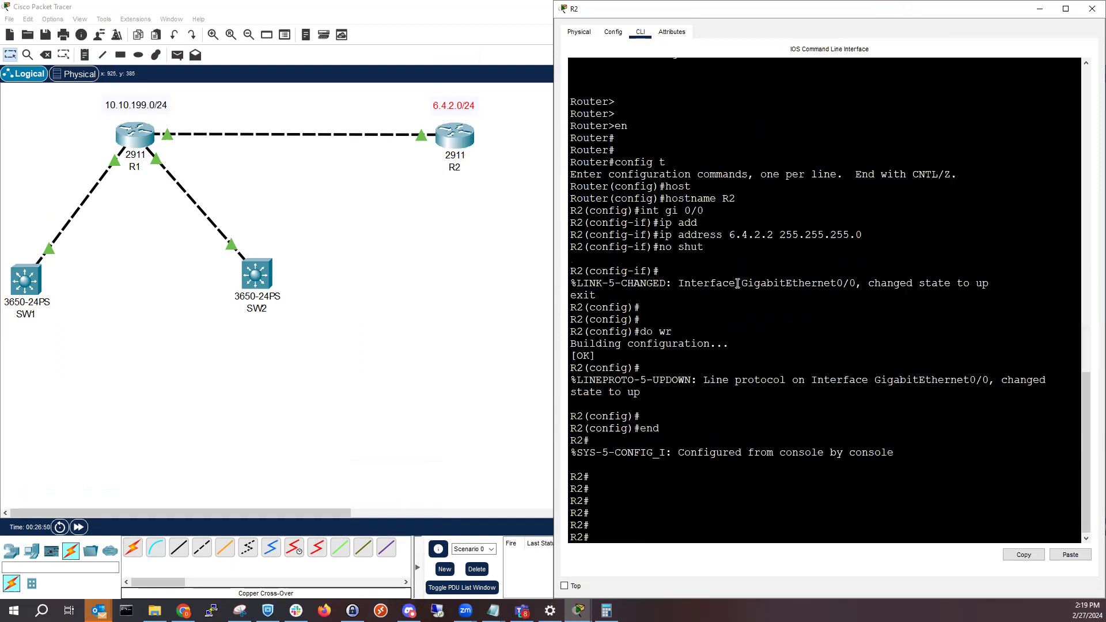
{"action": "key", "text": "Return"}
{"action": "key", "text": "Return"}
{"action": "key", "text": "Return"}
{"action": "key", "text": "Return"}
{"action": "key", "text": "Return"}
{"action": "key", "text": "Return"}
{"action": "key", "text": "Return"}
{"action": "key", "text": "Return"}
{"action": "key", "text": "Return"}
{"action": "key", "text": "Return"}
{"action": "key", "text": "Return"}
{"action": "key", "text": "Return"}
{"action": "key", "text": "Return"}
{"action": "key", "text": "Return"}
{"action": "key", "text": "Return"}
{"action": "key", "text": "Return"}
{"action": "key", "text": "Return"}
{"action": "key", "text": "Return"}
{"action": "key", "text": "Return"}
{"action": "key", "text": "Return"}
{"action": "key", "text": "Return"}
{"action": "key", "text": "Return"}
{"action": "key", "text": "Return"}
{"action": "key", "text": "Return"}
{"action": "key", "text": "Return"}
{"action": "key", "text": "Return"}
{"action": "key", "text": "Return"}
{"action": "key", "text": "Return"}
Ping R1's address 6.4.2.1 from R2
{"action": "type", "text": "ping 6"}
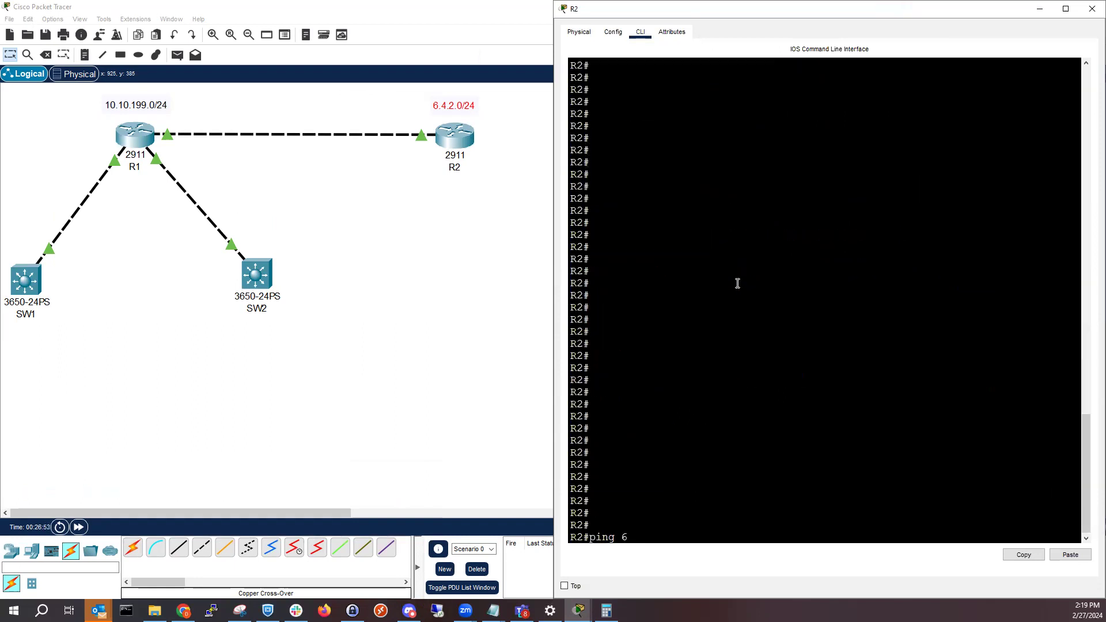
{"action": "type", "text": ".4.2.1"}
{"action": "key", "text": "Return"}
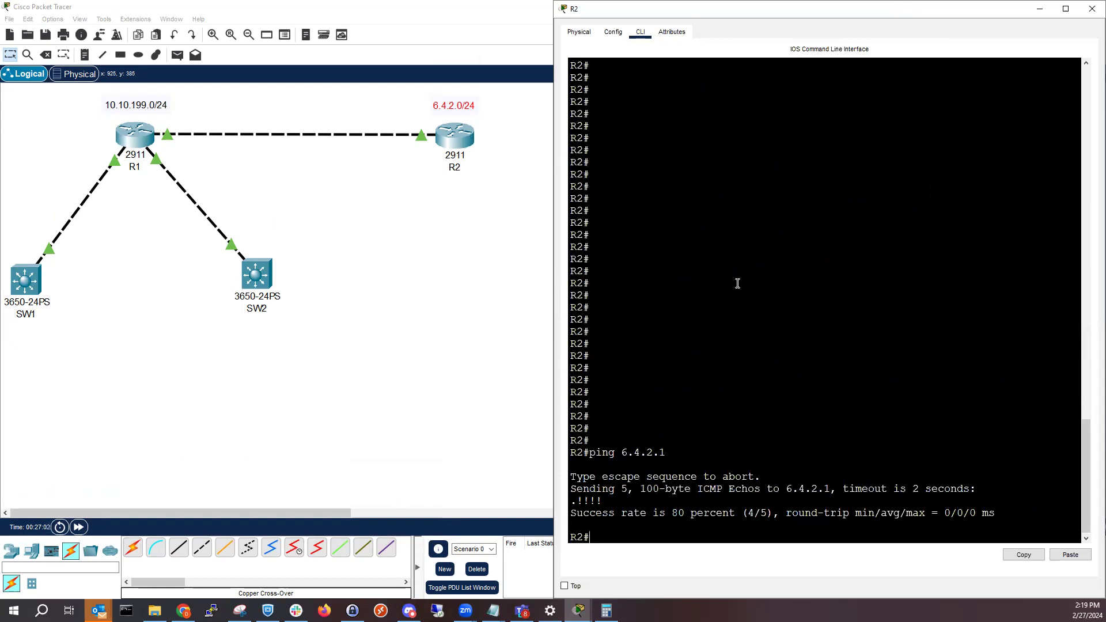
Ping R1's first subnet address 10.10.199.1 from R2
{"action": "key", "text": "Up"}
{"action": "key", "text": "BackSpace"}
{"action": "key", "text": "BackSpace"}
{"action": "key", "text": "BackSpace"}
{"action": "key", "text": "BackSpace"}
{"action": "key", "text": "BackSpace"}
{"action": "key", "text": "BackSpace"}
{"action": "key", "text": "BackSpace"}
{"action": "type", "text": "10.10.199.1"}
{"action": "key", "text": "Return"}
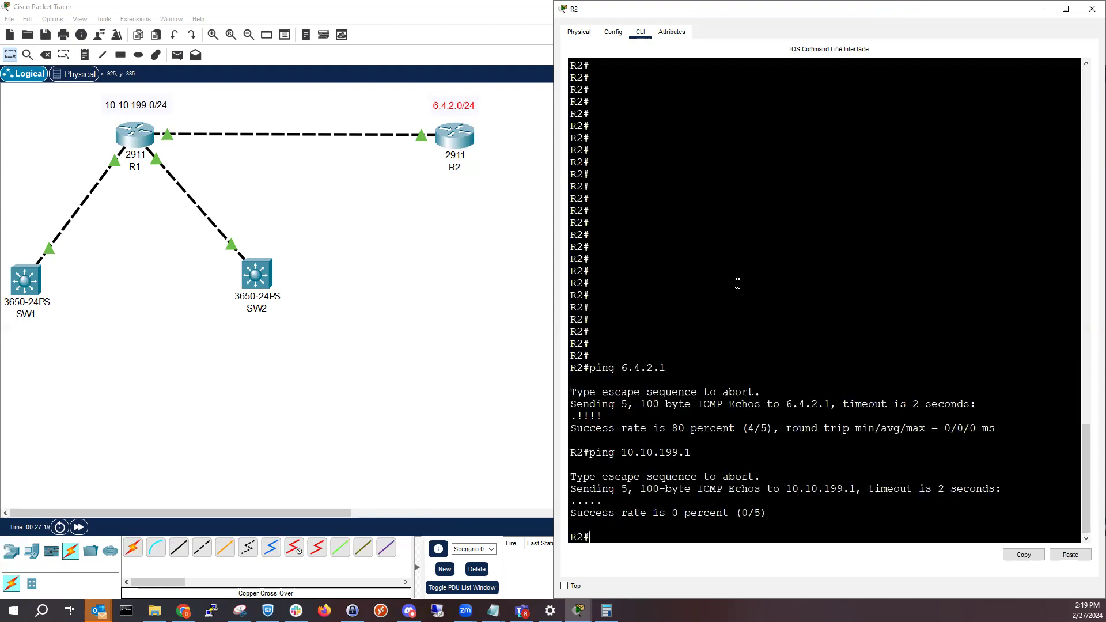
Ping R1's second subnet address 10.10.199.129 from R2
{"action": "key", "text": "Up"}
{"action": "type", "text": "29"}
{"action": "key", "text": "Return"}
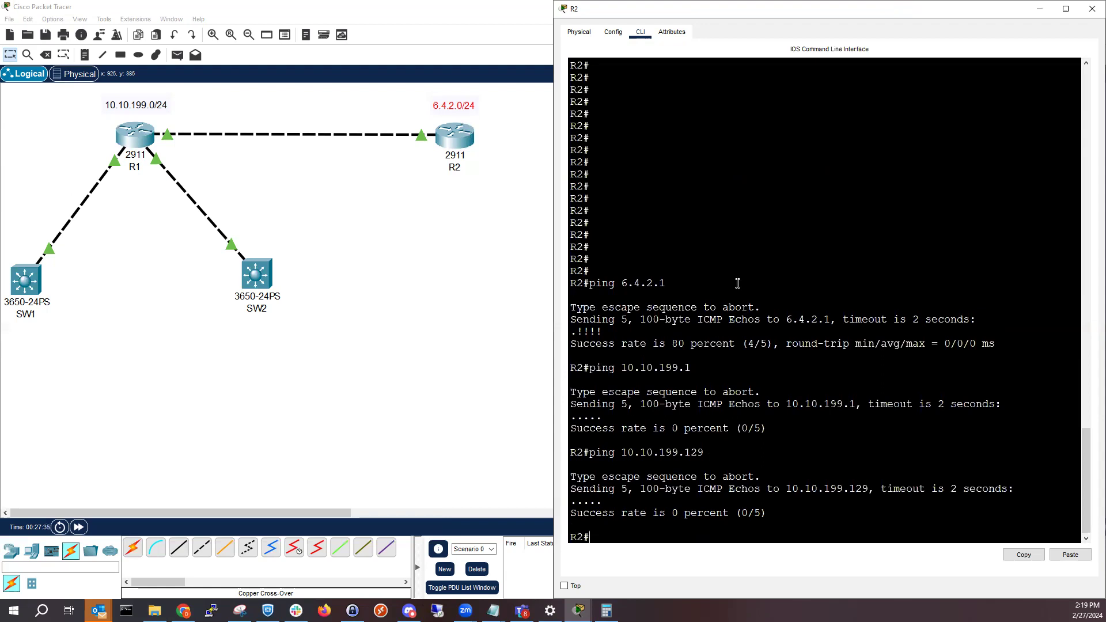
Enter global configuration mode on R2, begin an ip route command for 10.10.199.0 and request help for its next argument
{"action": "type", "text": "config t"}
{"action": "key", "text": "Return"}
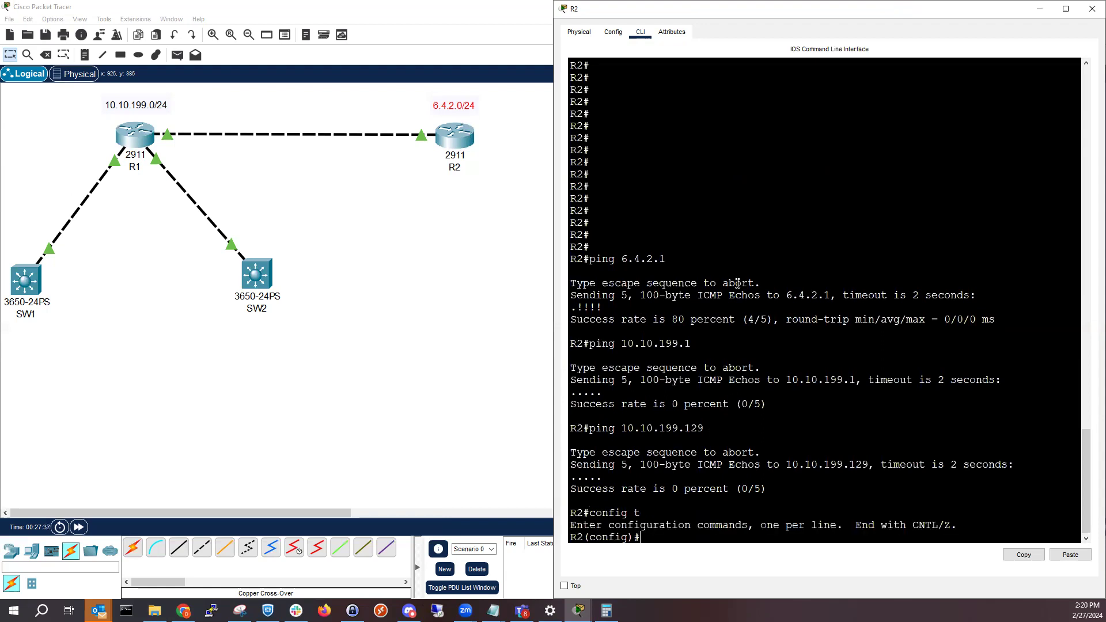
{"action": "type", "text": "ip route 10.10.199.0 0.0.0"}
{"action": "key", "text": "BackSpace"}
{"action": "key", "text": "BackSpace"}
{"action": "key", "text": "BackSpace"}
{"action": "key", "text": "BackSpace"}
{"action": "key", "text": "BackSpace"}
{"action": "type", "text": "?"}
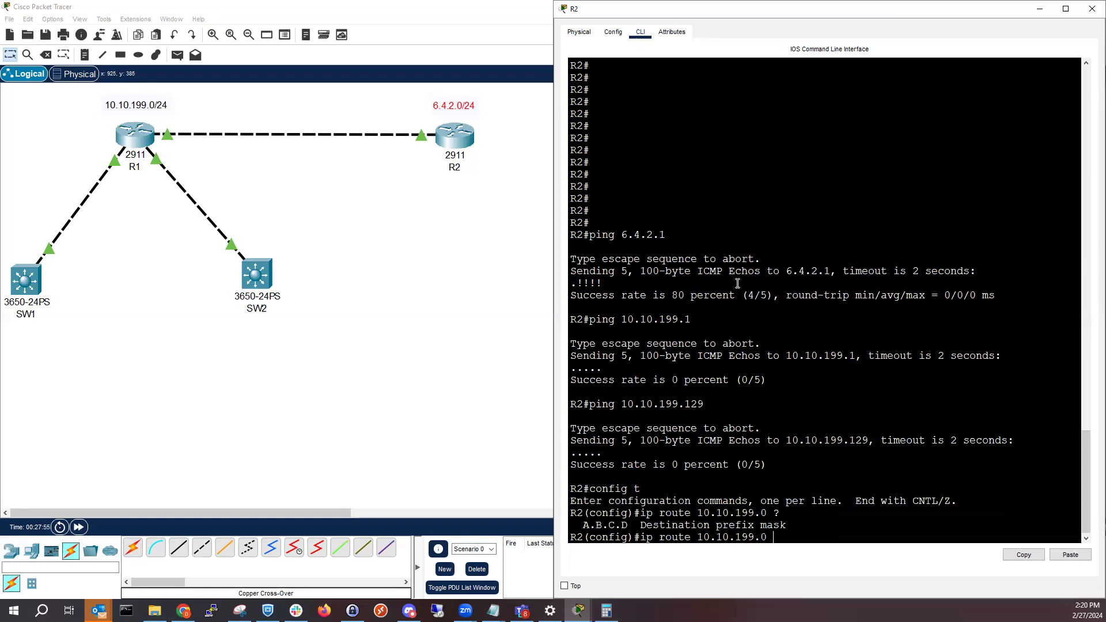
Complete R2's static route to 10.10.199.0 with mask 255.255.255.128 and next hop 6.4.2.1
{"action": "type", "text": "255.255.255."}
{"action": "type", "text": "128"}
{"action": "type", "text": " 6.4"}
{"action": "type", "text": ".2."}
{"action": "type", "text": "1"}
{"action": "key", "text": "Return"}
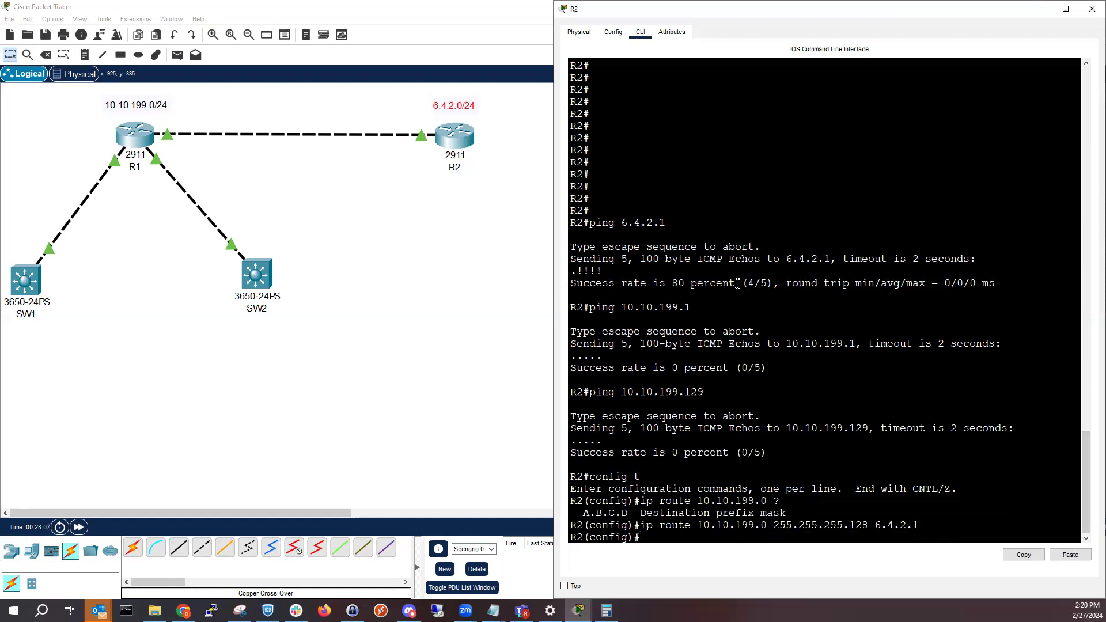
Add a static route on R2 to 10.10.199.128 with mask 255.255.255.128 via 6.4.2.1 and leave configuration mode
{"action": "key", "text": "Up"}
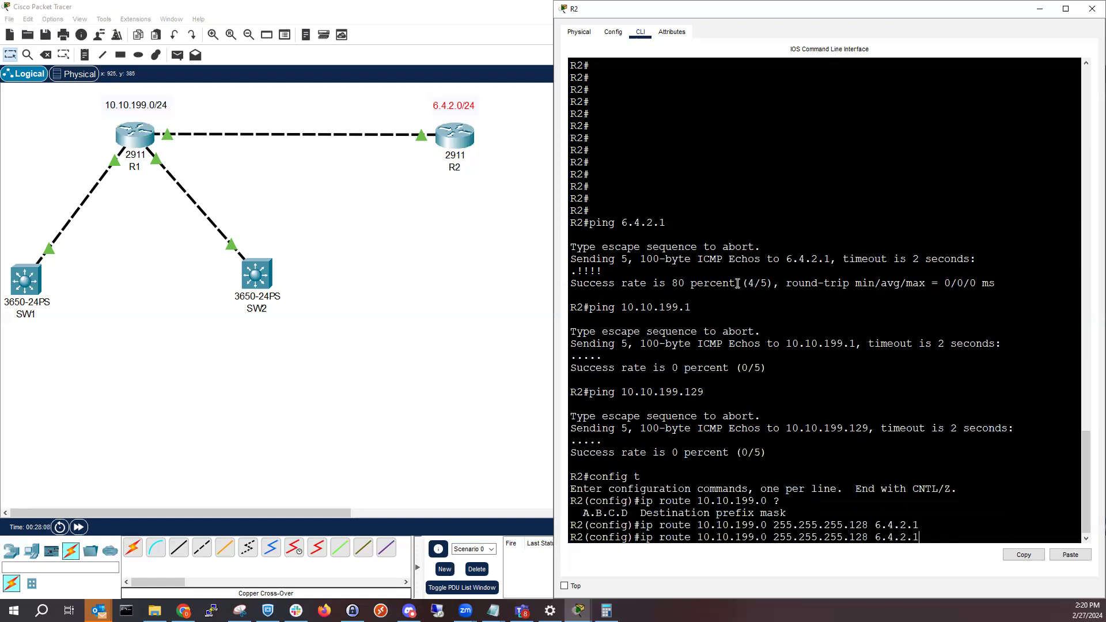
{"action": "key", "text": "BackSpace"}
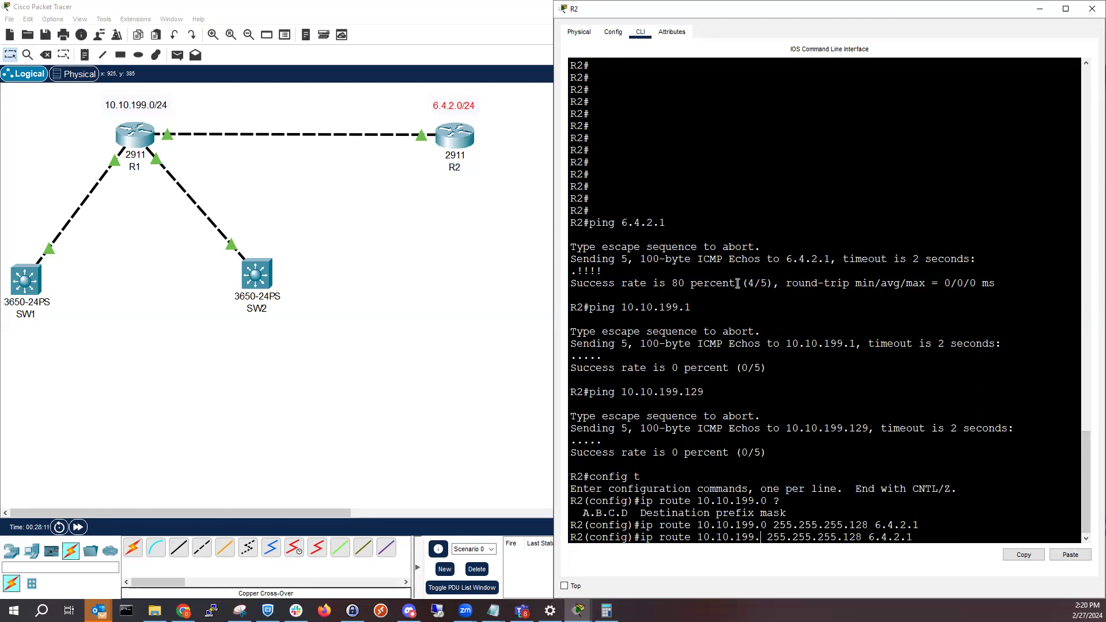
{"action": "type", "text": "128"}
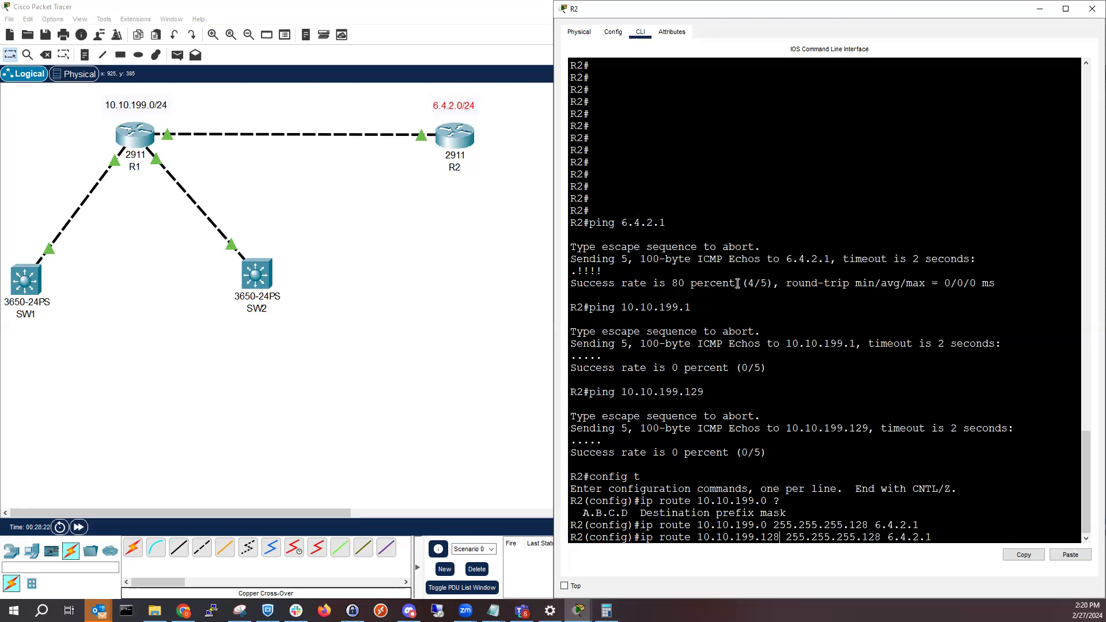
{"action": "key", "text": "Return"}
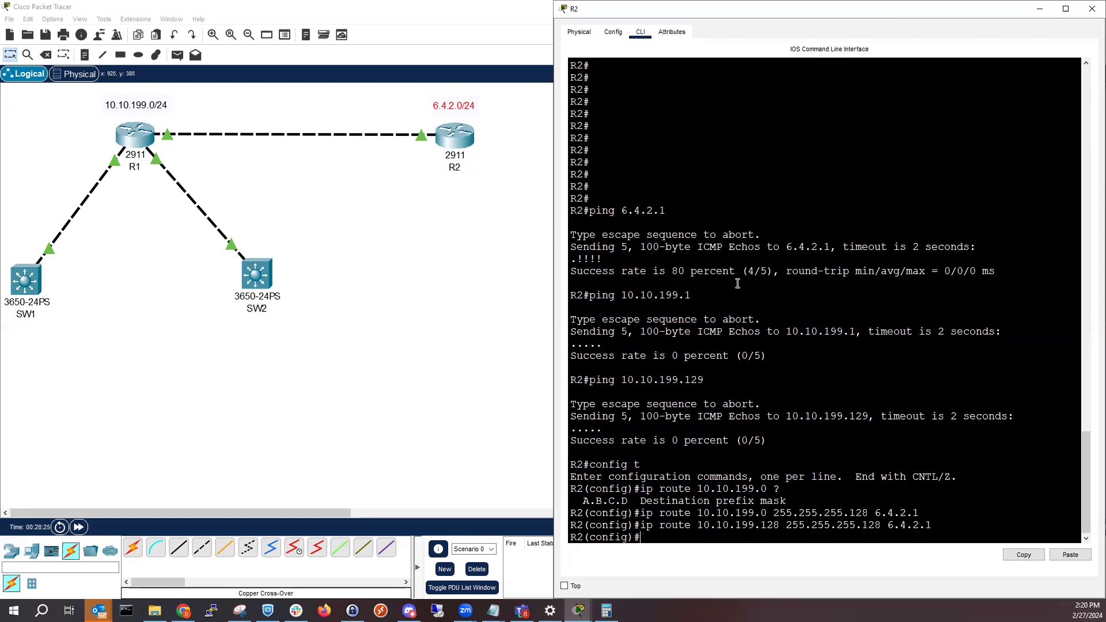
{"action": "type", "text": "end"}
{"action": "key", "text": "Return"}
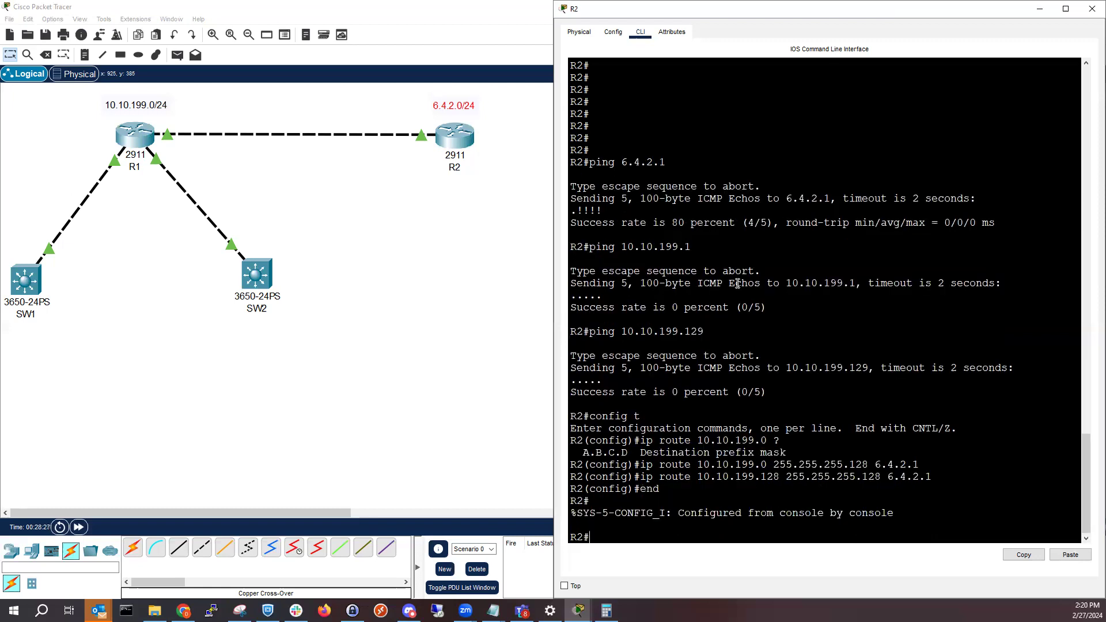
Ping 10.10.199.1 and 10.10.199.129 from R2 to test the two static routes
{"action": "key", "text": "Up"}
{"action": "key", "text": "Up"}
{"action": "key", "text": "BackSpace"}
{"action": "key", "text": "BackSpace"}
{"action": "key", "text": "Return"}
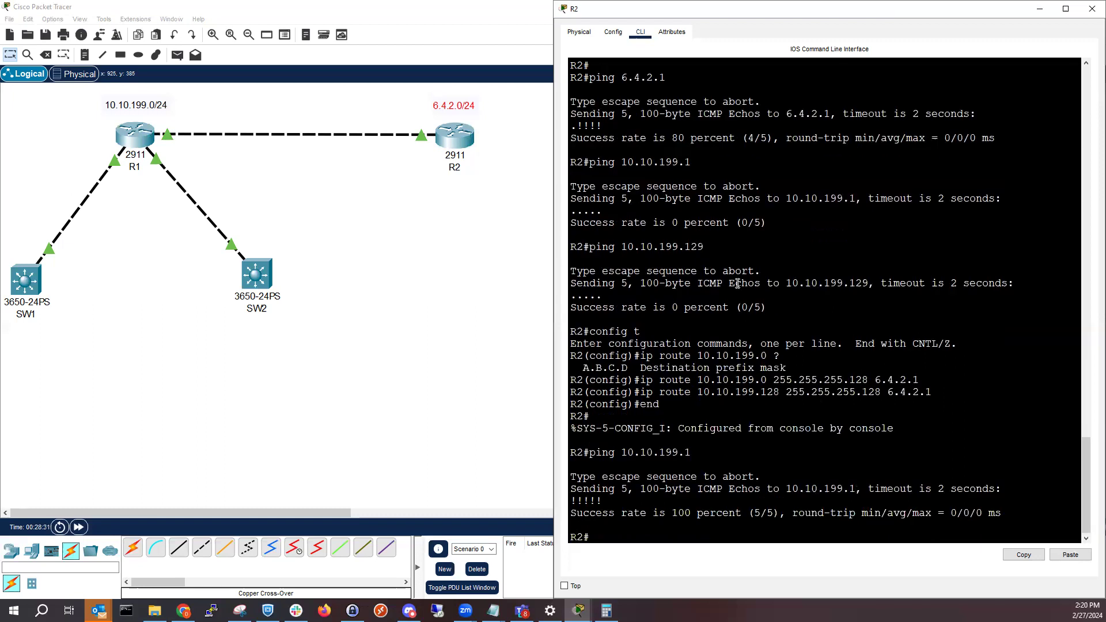
{"action": "key", "text": "Up"}
{"action": "type", "text": "29"}
{"action": "key", "text": "Return"}
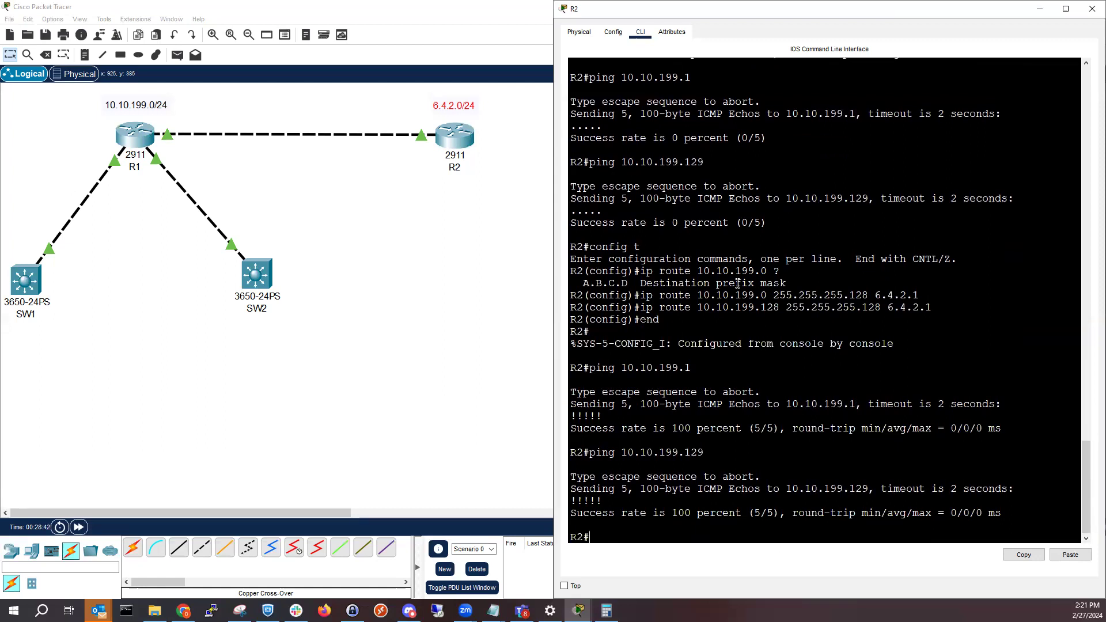
Enter global configuration mode on R2 and remove the static route to 10.10.199.0 255.255.255.128 via 6.4.2.1
{"action": "type", "text": "config t"}
{"action": "key", "text": "Return"}
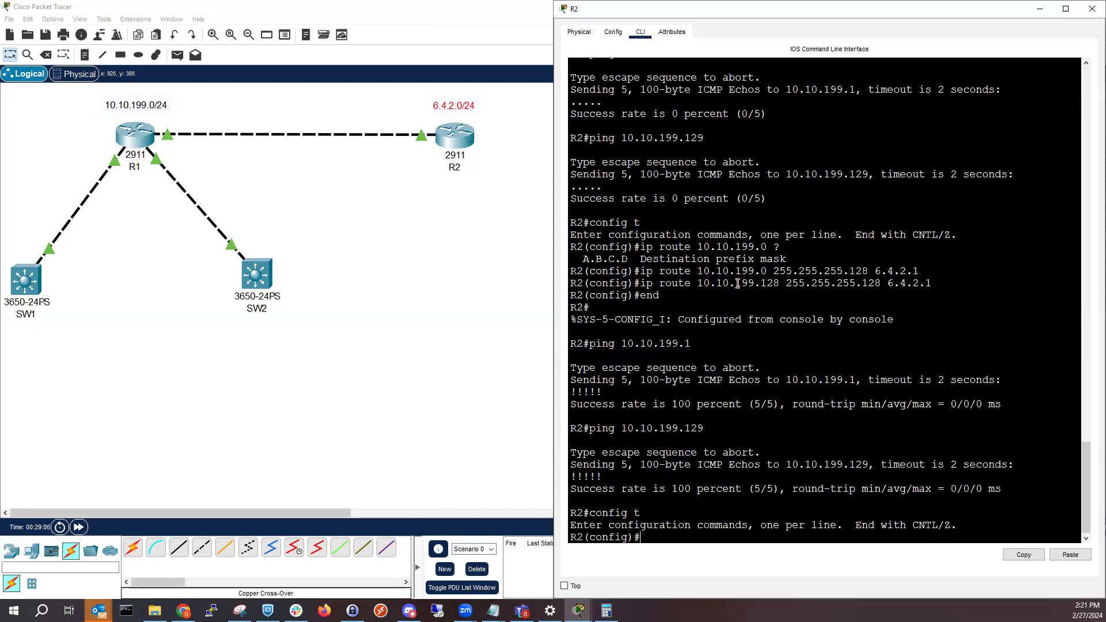
{"action": "key", "text": "Up"}
{"action": "key", "text": "Up"}
{"action": "key", "text": "Up"}
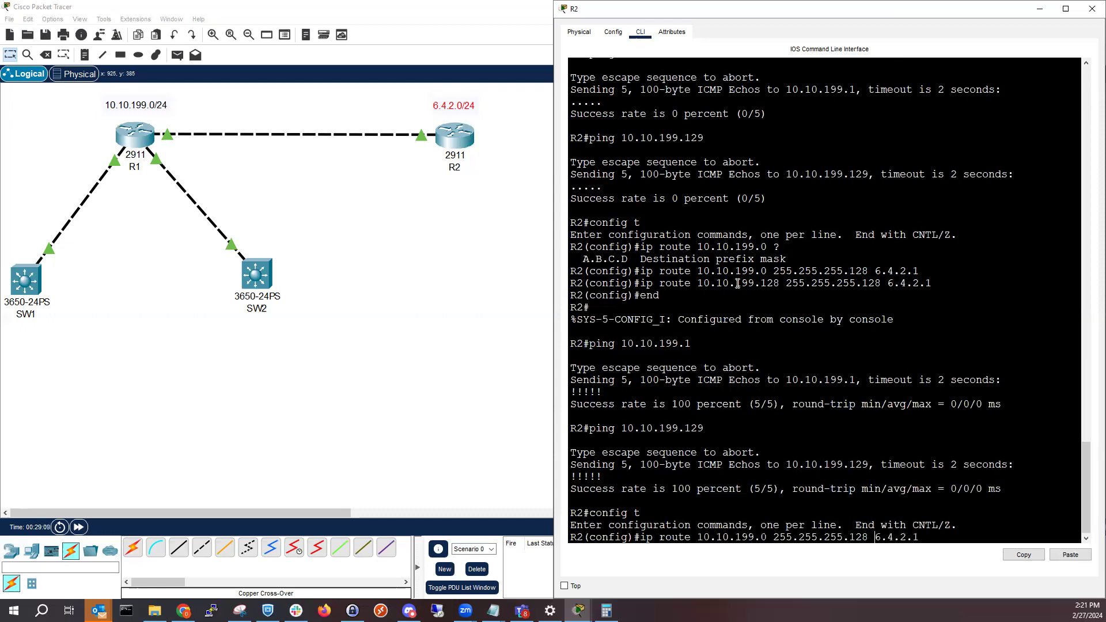
{"action": "key", "text": "Left"}
{"action": "key", "text": "Left"}
{"action": "key", "text": "Left"}
{"action": "key", "text": "Left"}
{"action": "key", "text": "Left"}
{"action": "key", "text": "Left"}
{"action": "type", "text": "no"}
{"action": "key", "text": "Return"}
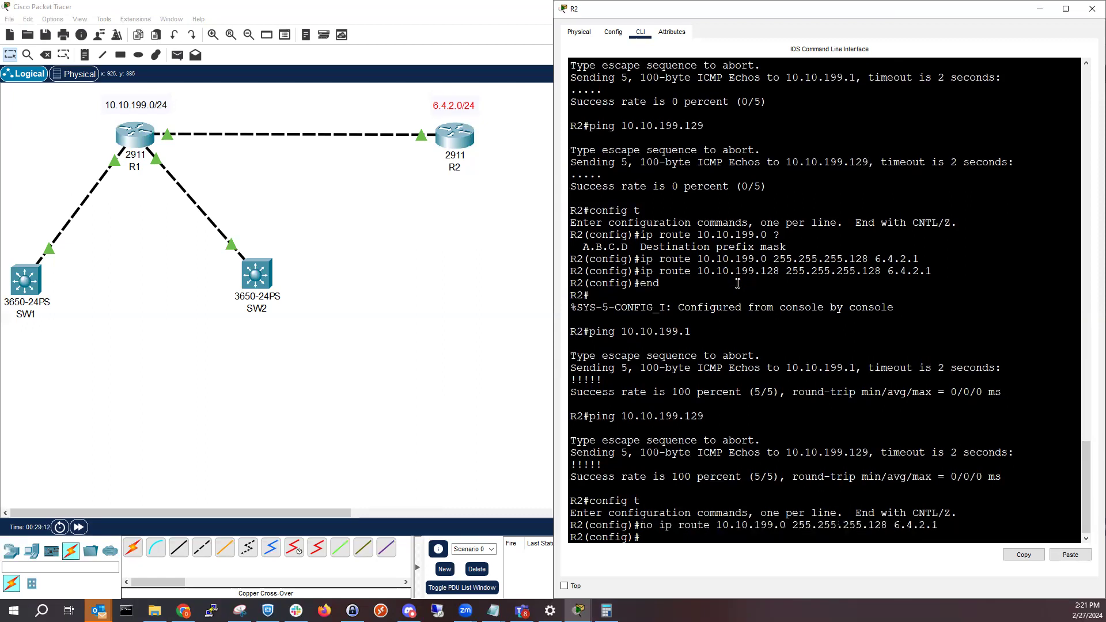
Remove R2's static route to 10.10.199.128 255.255.255.128 via 6.4.2.1
{"action": "type", "text": "end"}
{"action": "key", "text": "Up"}
{"action": "key", "text": "Up"}
{"action": "key", "text": "Up"}
{"action": "key", "text": "Up"}
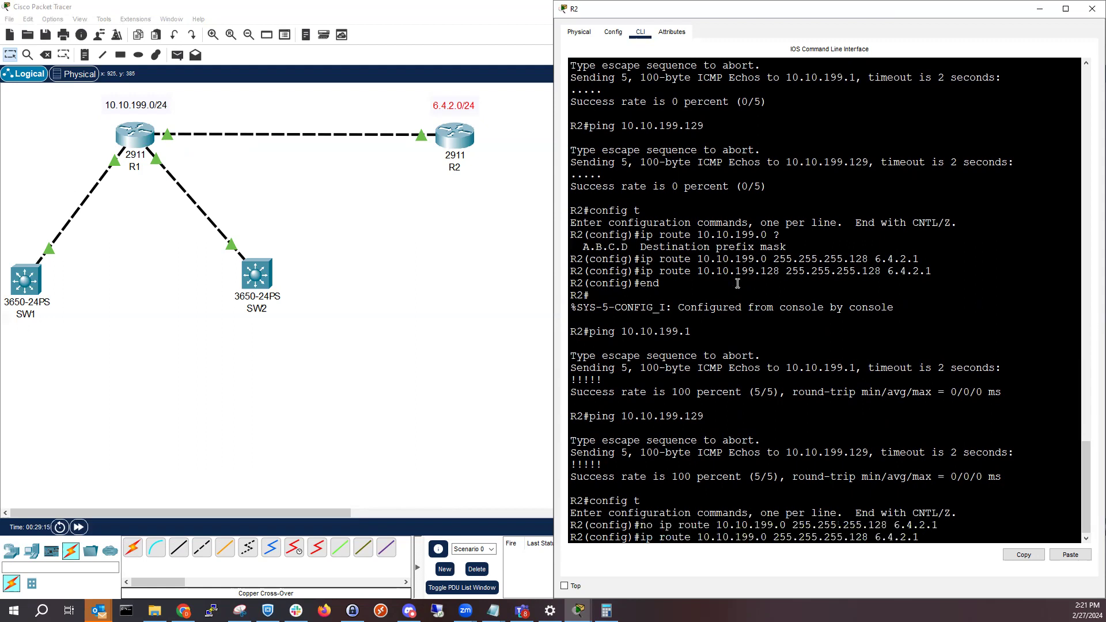
{"action": "key", "text": "Down"}
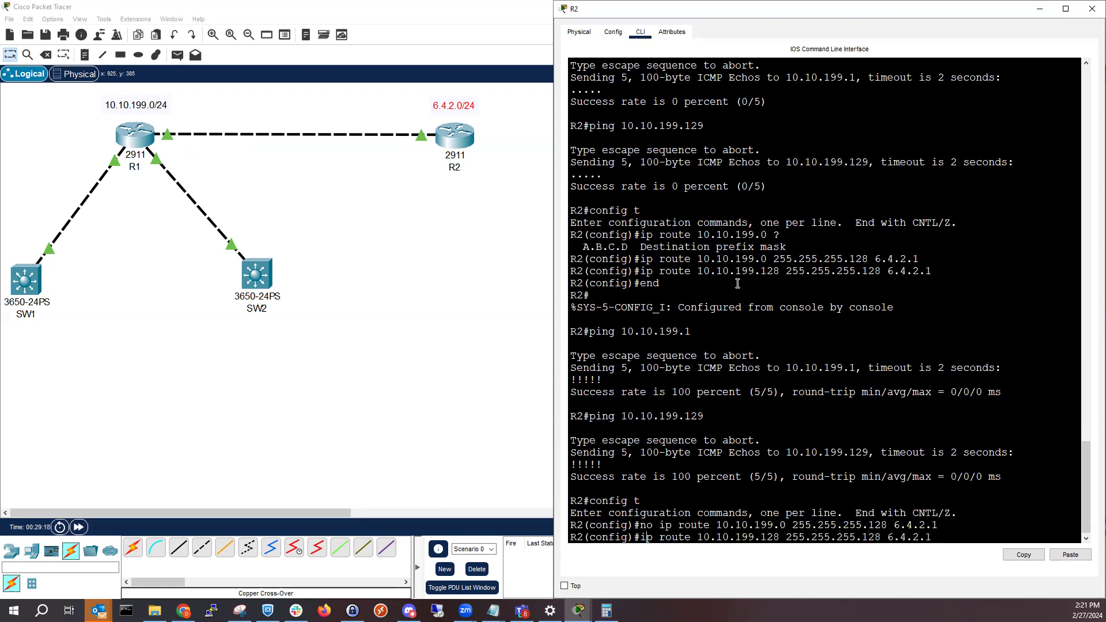
{"action": "type", "text": "n"}
{"action": "type", "text": "o"}
{"action": "key", "text": "Return"}
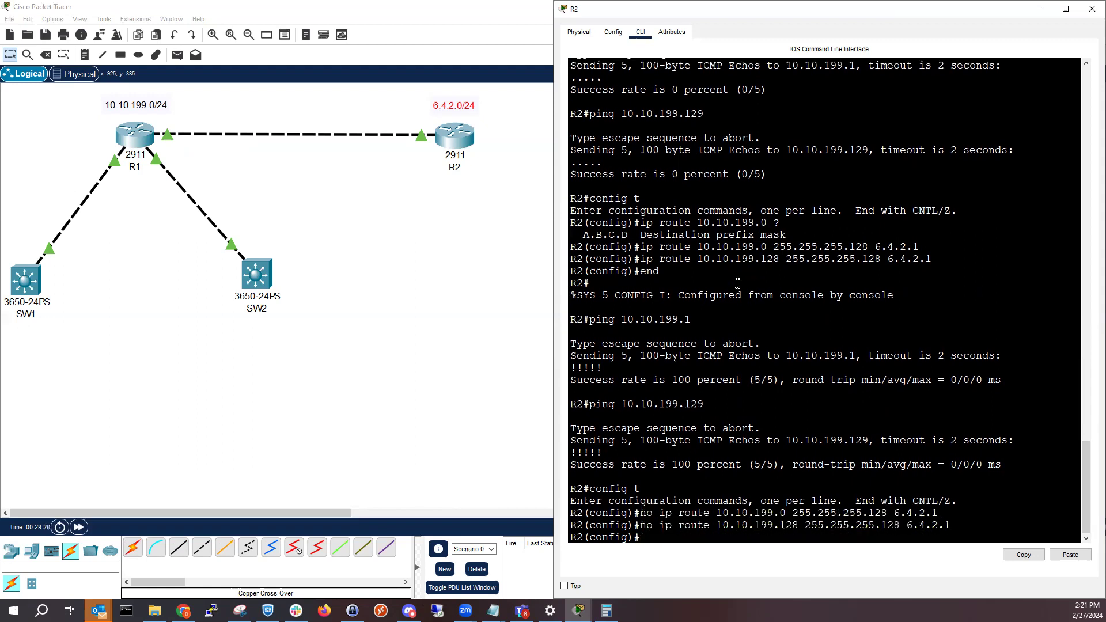
Add a single static route on R2 to 10.10.199.0 with mask 255.255.255.0 via 6.4.2.1 and leave configuration mode
{"action": "type", "text": "ip route 10.10.199.0 255.255.255.0"}
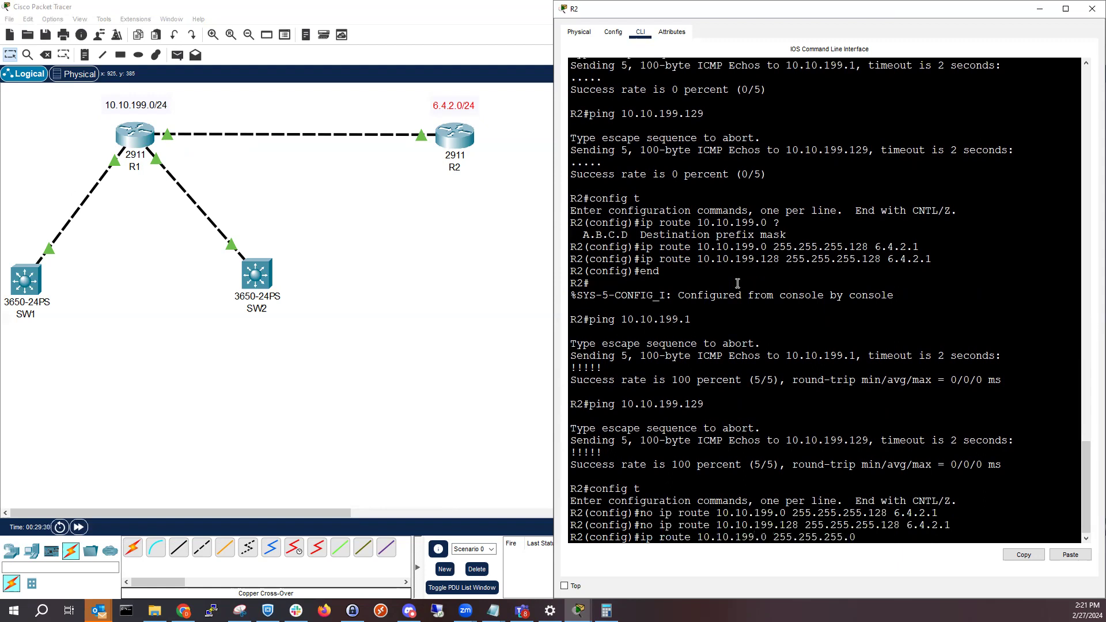
{"action": "type", "text": " 6.4.2.1"}
{"action": "key", "text": "Return"}
{"action": "type", "text": "end"}
{"action": "key", "text": "Return"}
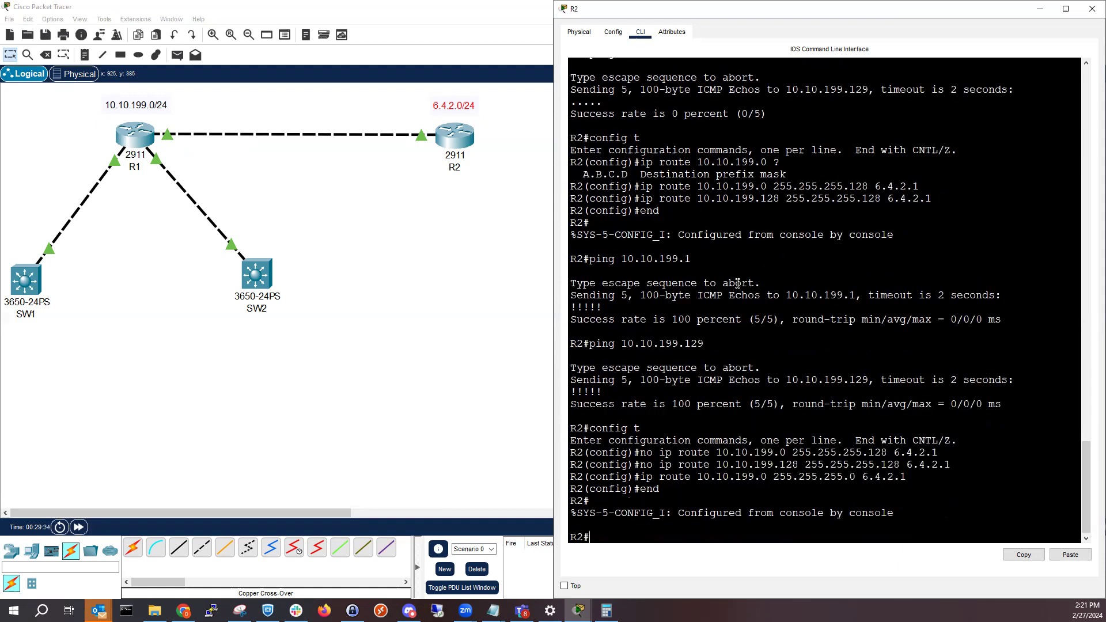
Display R2's IP routing table with show ip route and examine its local and static route entries
{"action": "key", "text": "Return"}
{"action": "key", "text": "Return"}
{"action": "key", "text": "Return"}
{"action": "key", "text": "Return"}
{"action": "key", "text": "Return"}
{"action": "key", "text": "Return"}
{"action": "key", "text": "Return"}
{"action": "key", "text": "Return"}
{"action": "key", "text": "Return"}
{"action": "key", "text": "Return"}
{"action": "key", "text": "Return"}
{"action": "key", "text": "Return"}
{"action": "key", "text": "Return"}
{"action": "key", "text": "Return"}
{"action": "key", "text": "Return"}
{"action": "key", "text": "Return"}
{"action": "key", "text": "Return"}
{"action": "key", "text": "Return"}
{"action": "key", "text": "Return"}
{"action": "key", "text": "Return"}
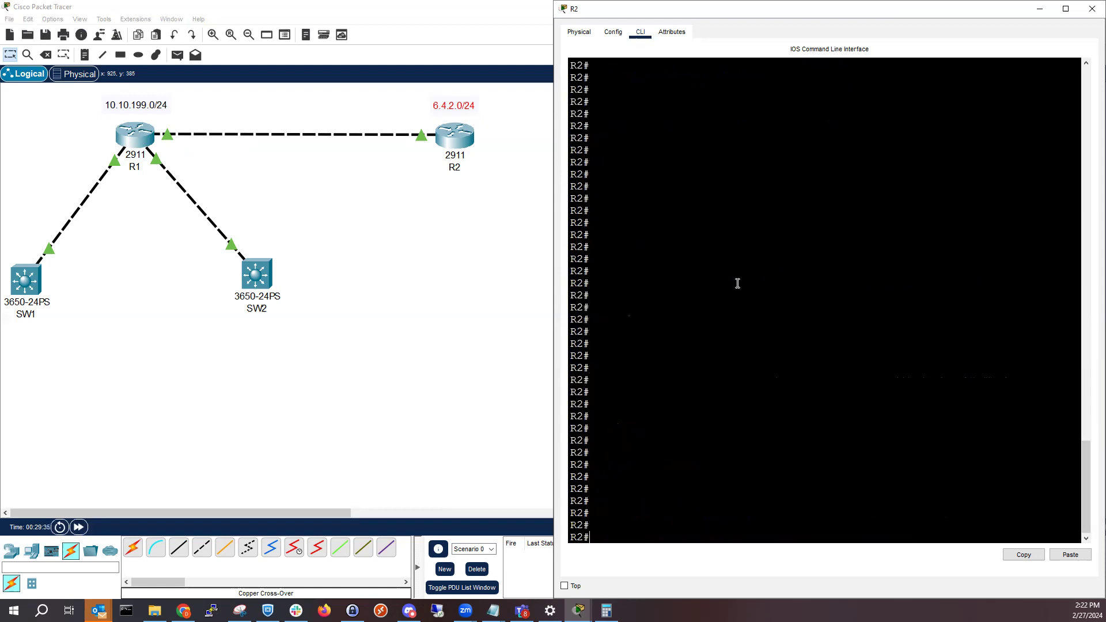
{"action": "type", "text": "show ip route"}
{"action": "key", "text": "Return"}
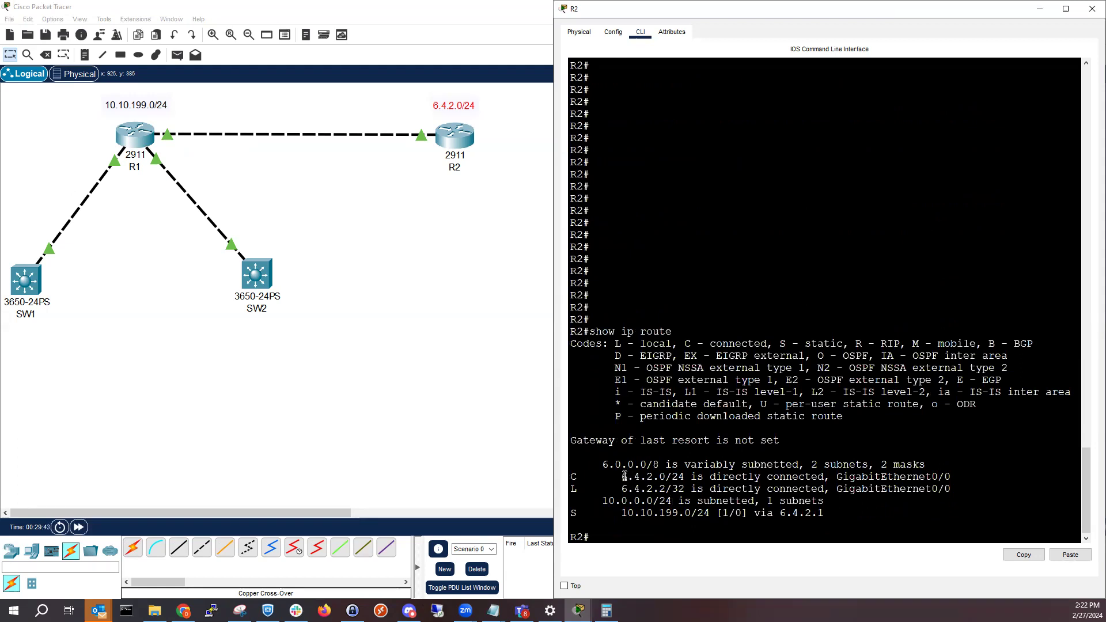
{"action": "left_click_drag", "start_coordinate": [622, 477], "coordinate": [669, 491]}
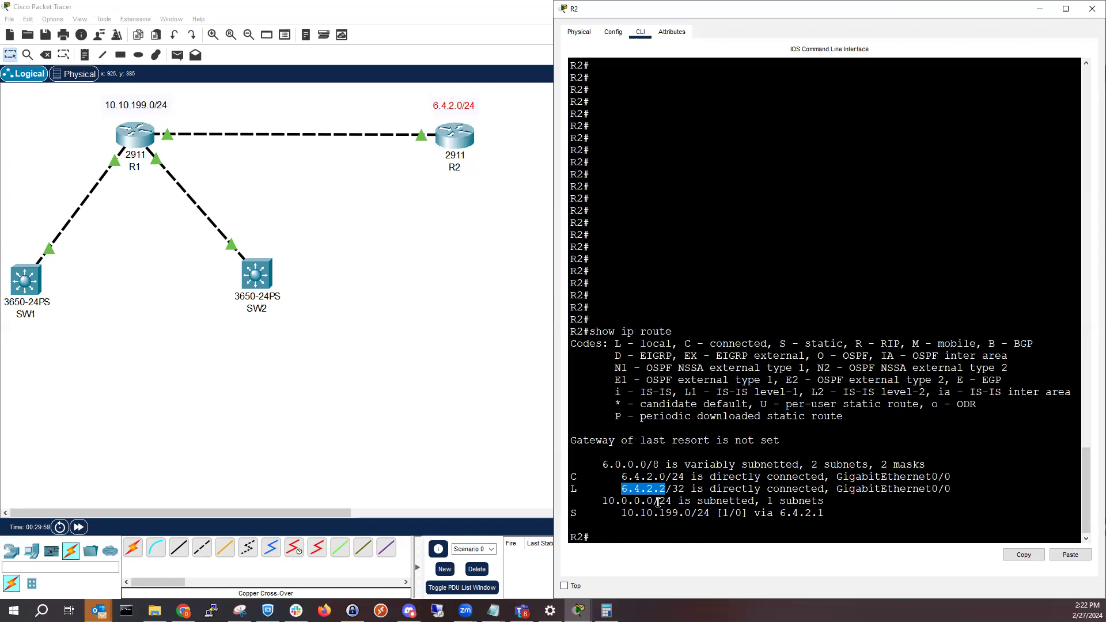
{"action": "left_click_drag", "start_coordinate": [622, 512], "coordinate": [646, 512]}
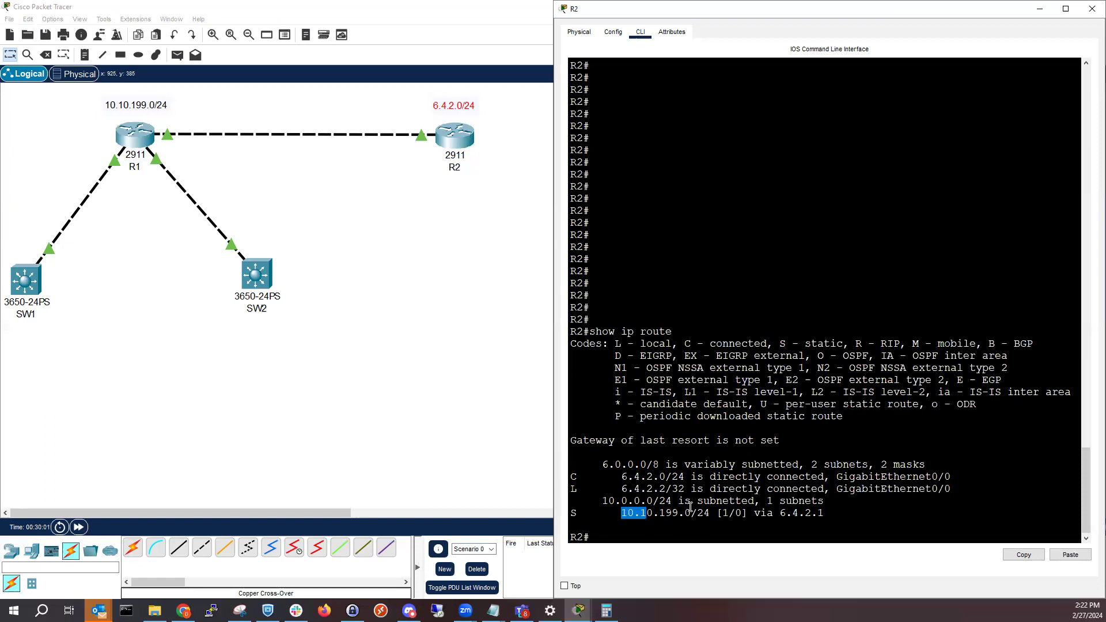
{"action": "triple_click", "coordinate": [687, 513]}
{"action": "left_click", "coordinate": [687, 513]}
Ping 10.10.199.1 and 10.10.199.129 from R2 to test the single /24 route
{"action": "left_click", "coordinate": [684, 528]}
{"action": "type", "text": "ping 10.10.199.1"}
{"action": "key", "text": "Return"}
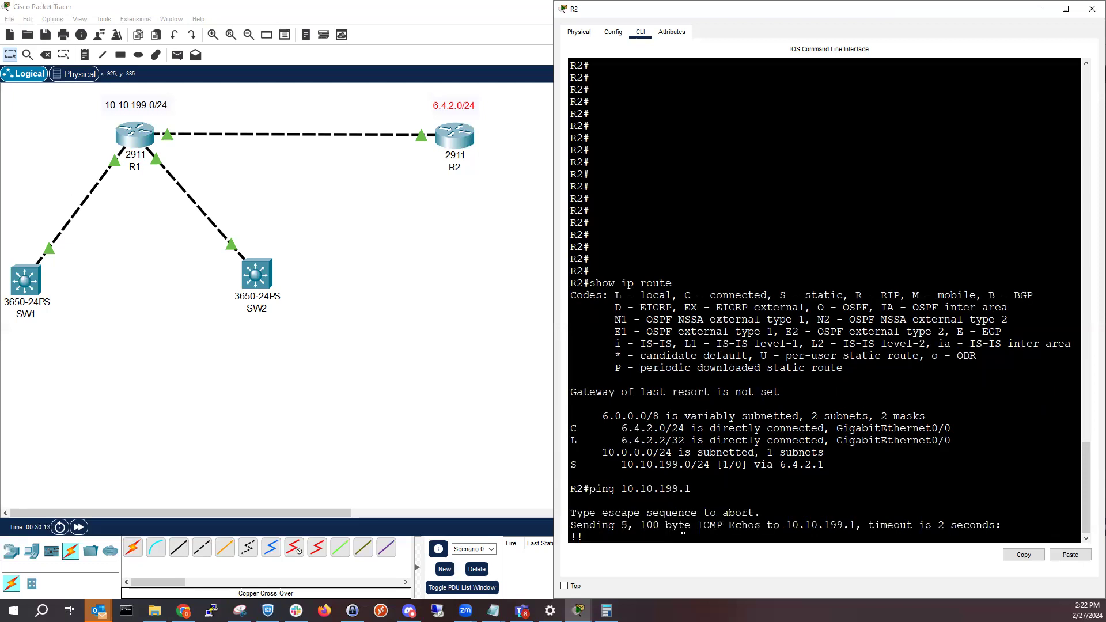
{"action": "type", "text": "config t"}
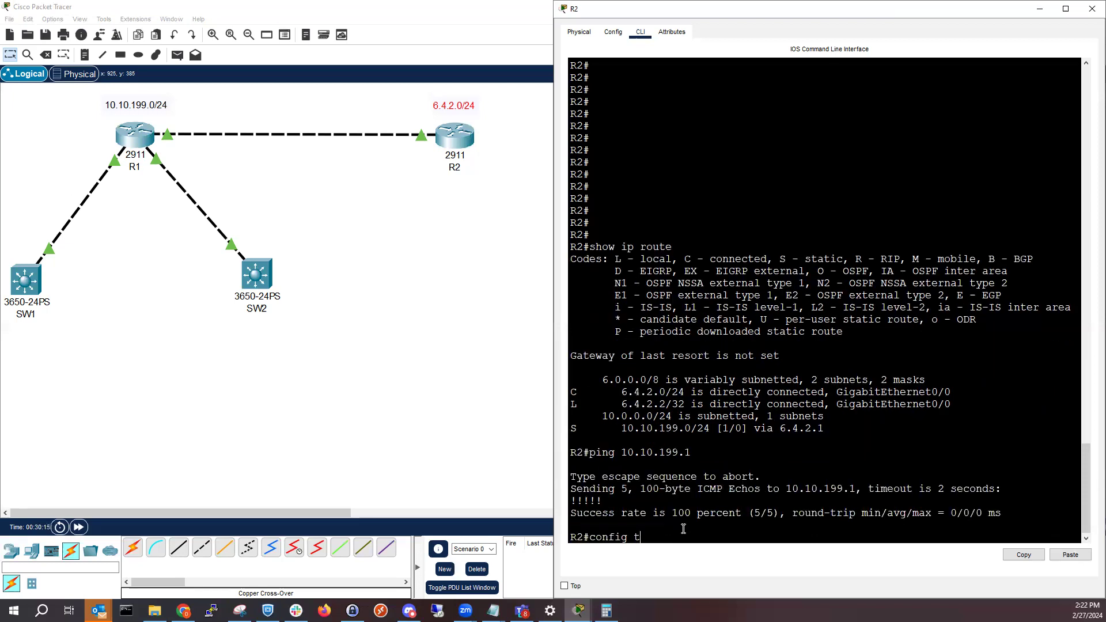
{"action": "key", "text": "Up"}
{"action": "type", "text": "29"}
{"action": "key", "text": "Return"}
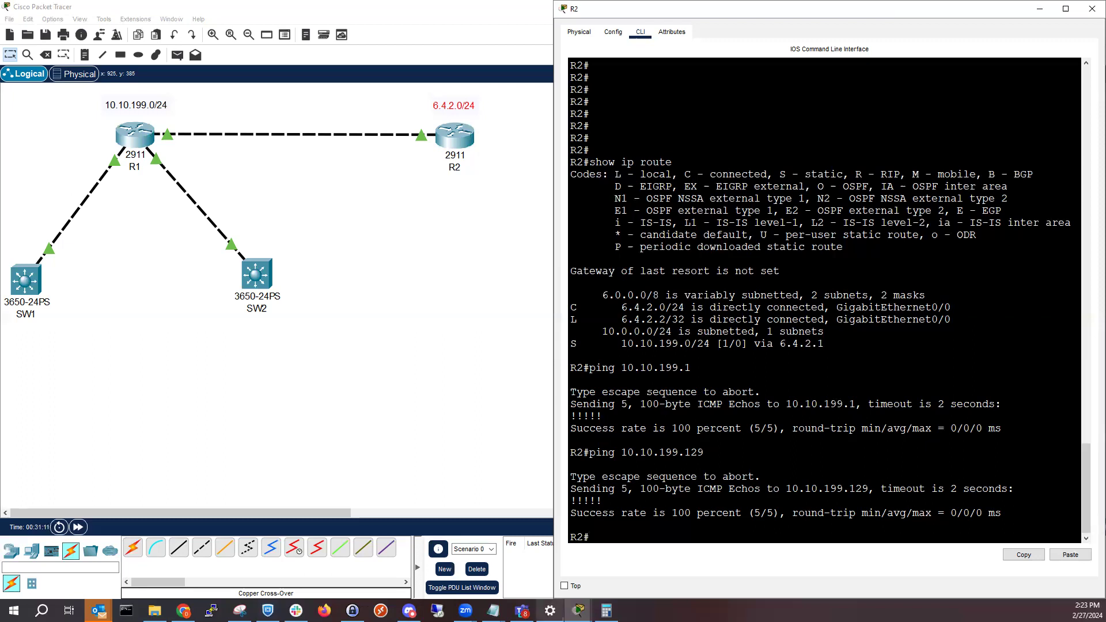
Review the addresses of GigabitEthernet0/1 and GigabitEthernet0/2 in R1's interface summary and return to R2's command line
{"action": "left_click", "coordinate": [579, 611]}
{"action": "left_click", "coordinate": [627, 515]}
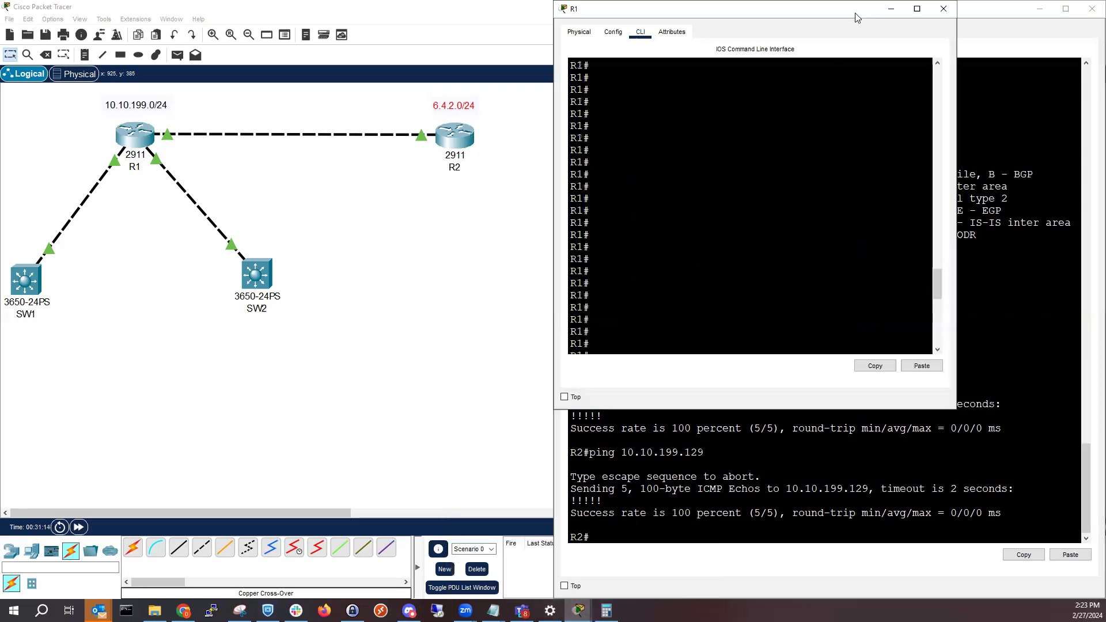
{"action": "key", "text": "super+Right"}
{"action": "left_click", "coordinate": [930, 203]}
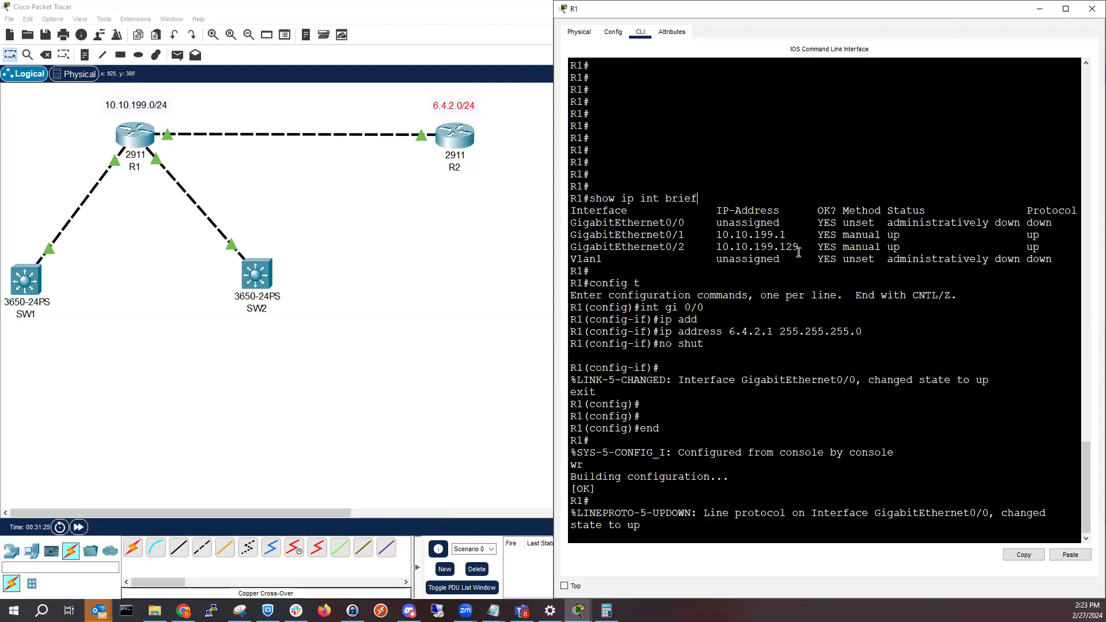
{"action": "left_click_drag", "start_coordinate": [788, 235], "coordinate": [716, 236]}
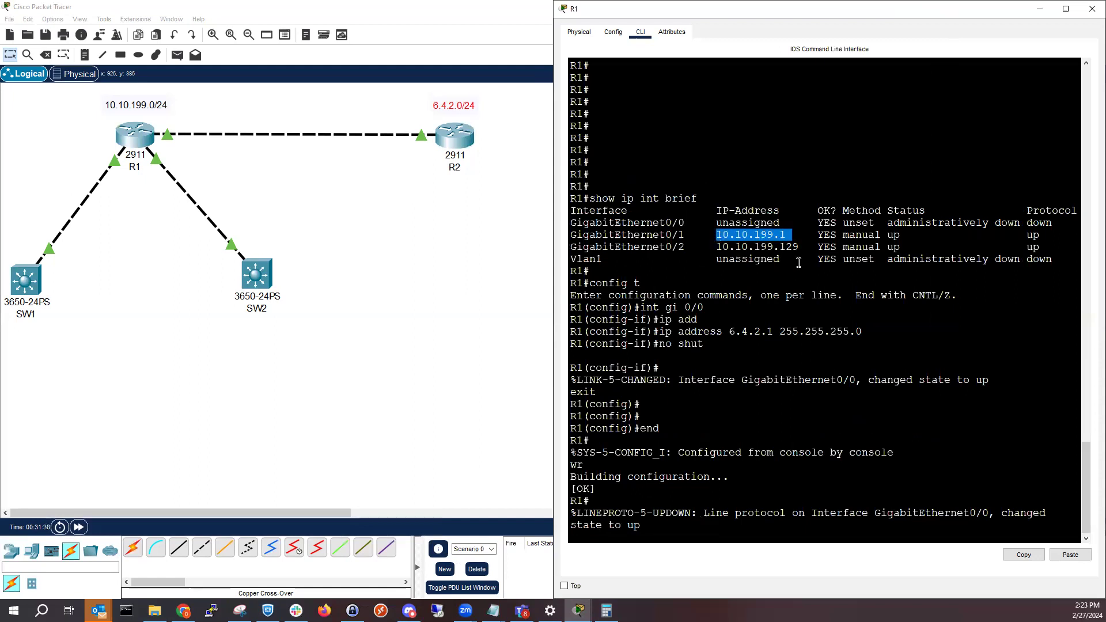
{"action": "left_click_drag", "start_coordinate": [802, 246], "coordinate": [722, 247]}
{"action": "left_click_drag", "start_coordinate": [793, 235], "coordinate": [716, 236]}
{"action": "left_click", "coordinate": [1031, 9]}
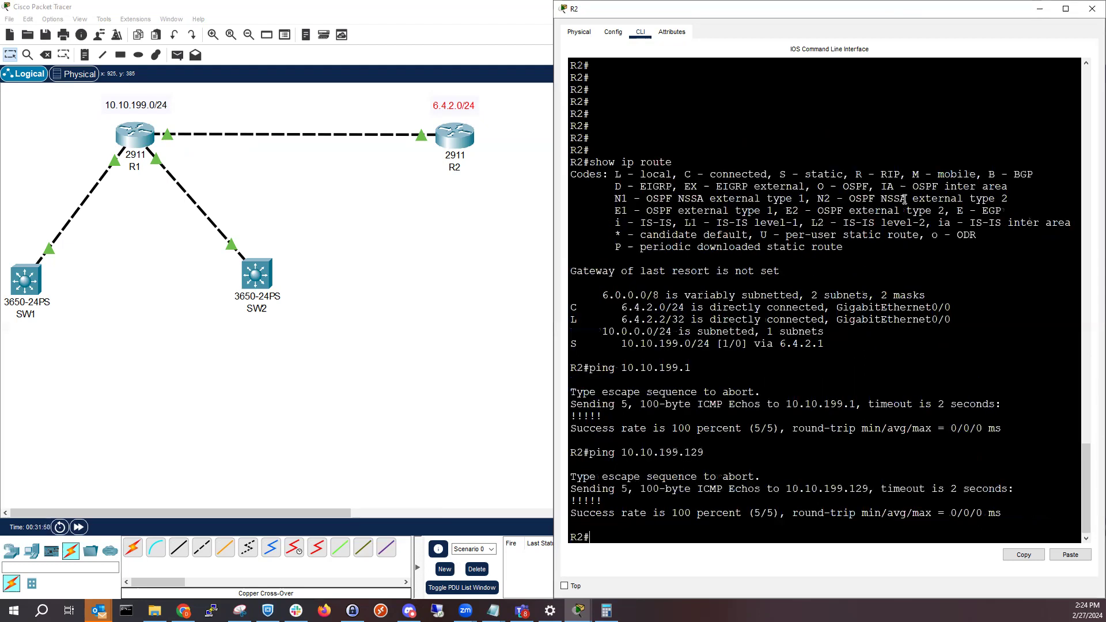